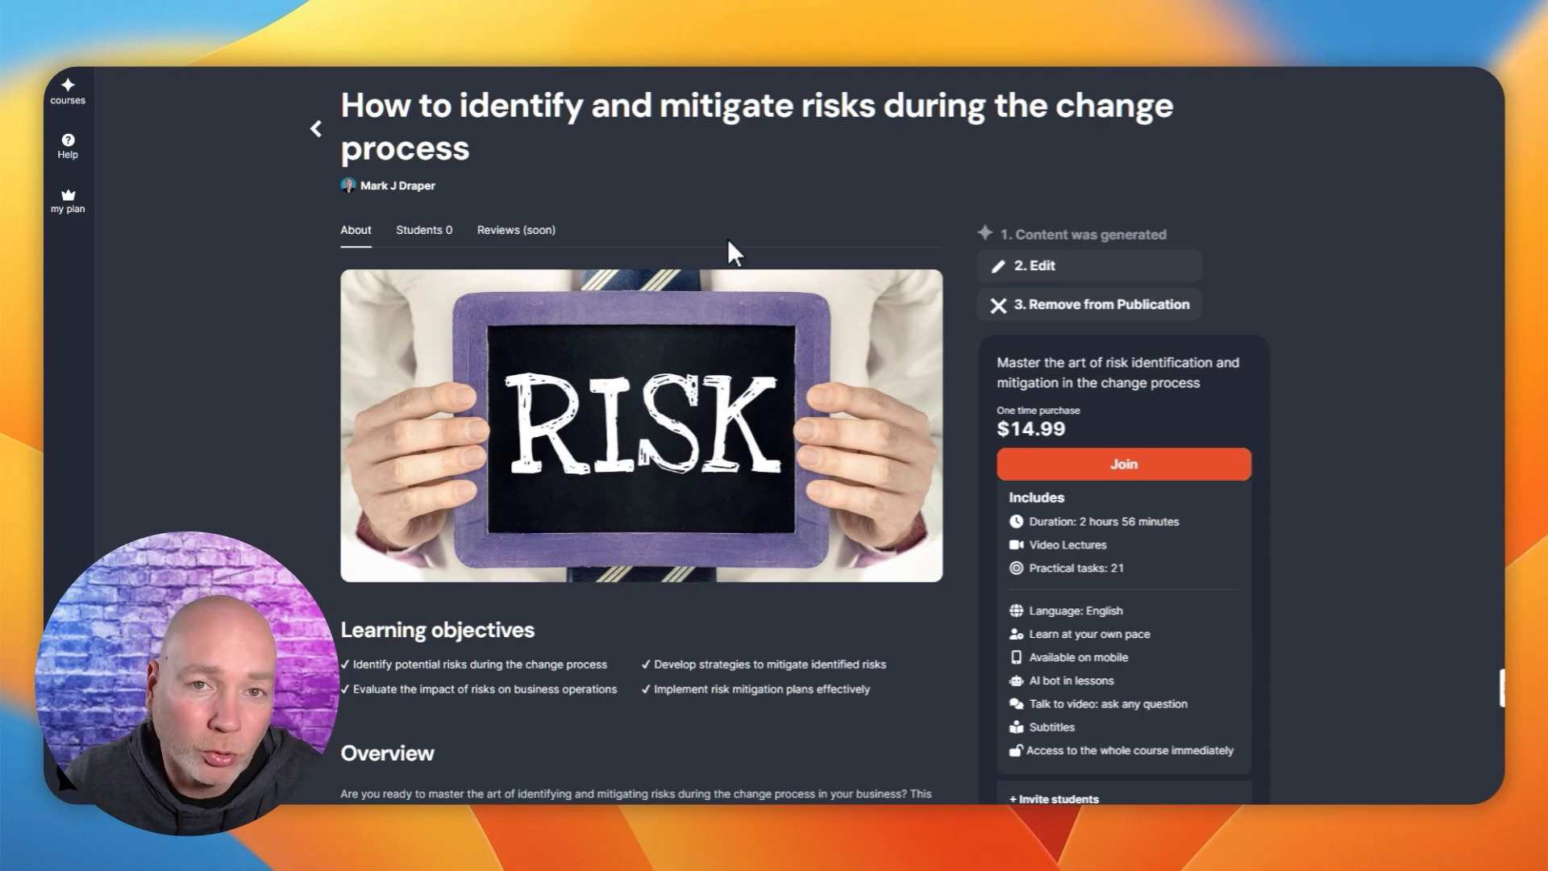
scroll(1003, 260, "down", 3)
scroll(891, 421, "up", 3)
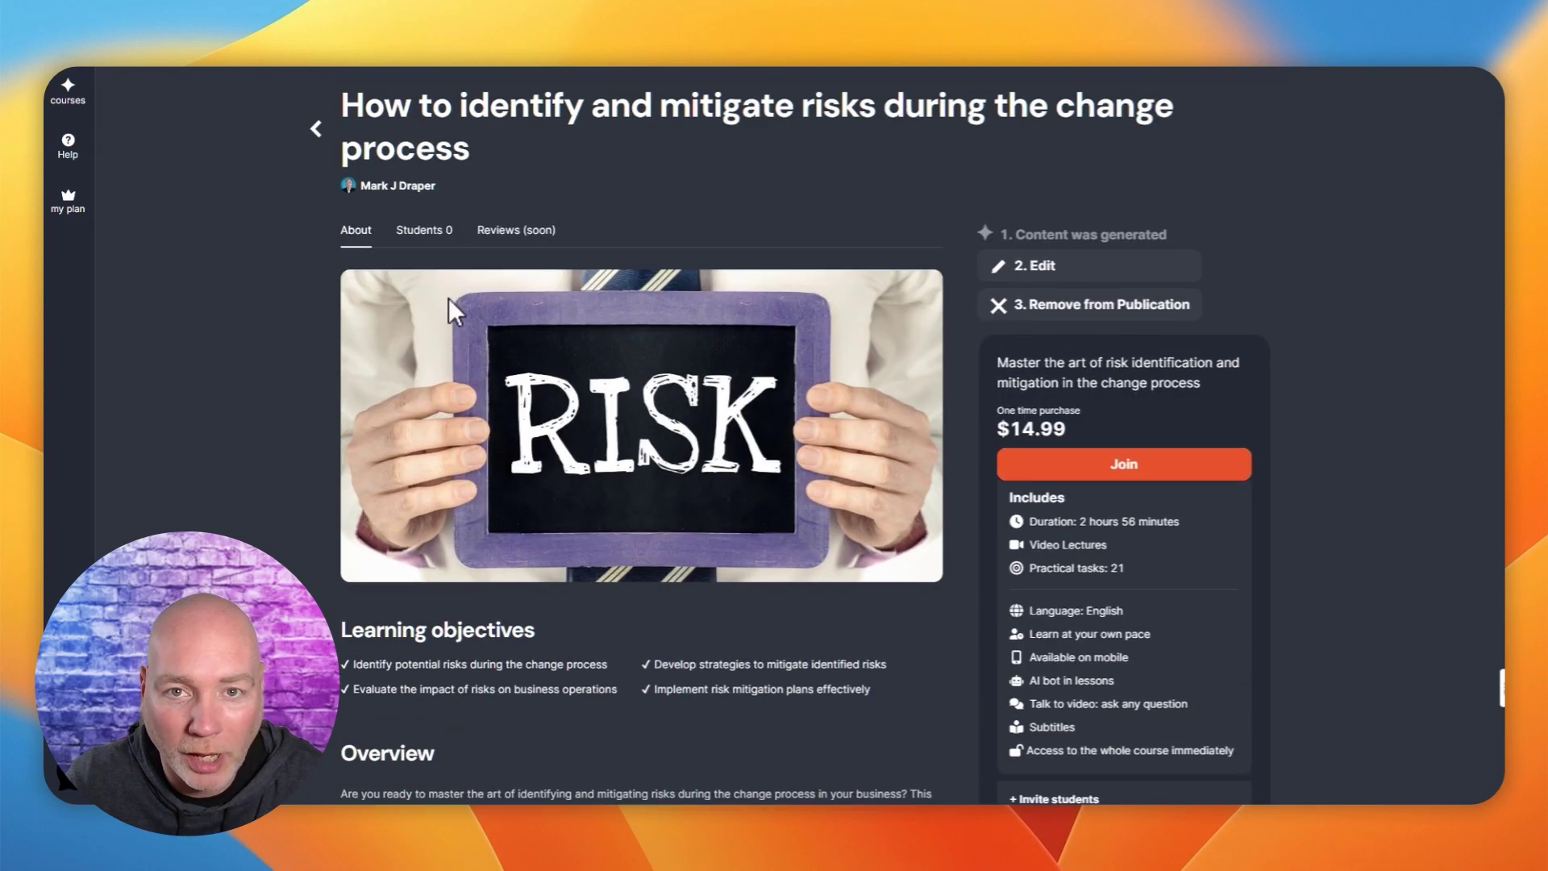
scroll(522, 429, "down", 5)
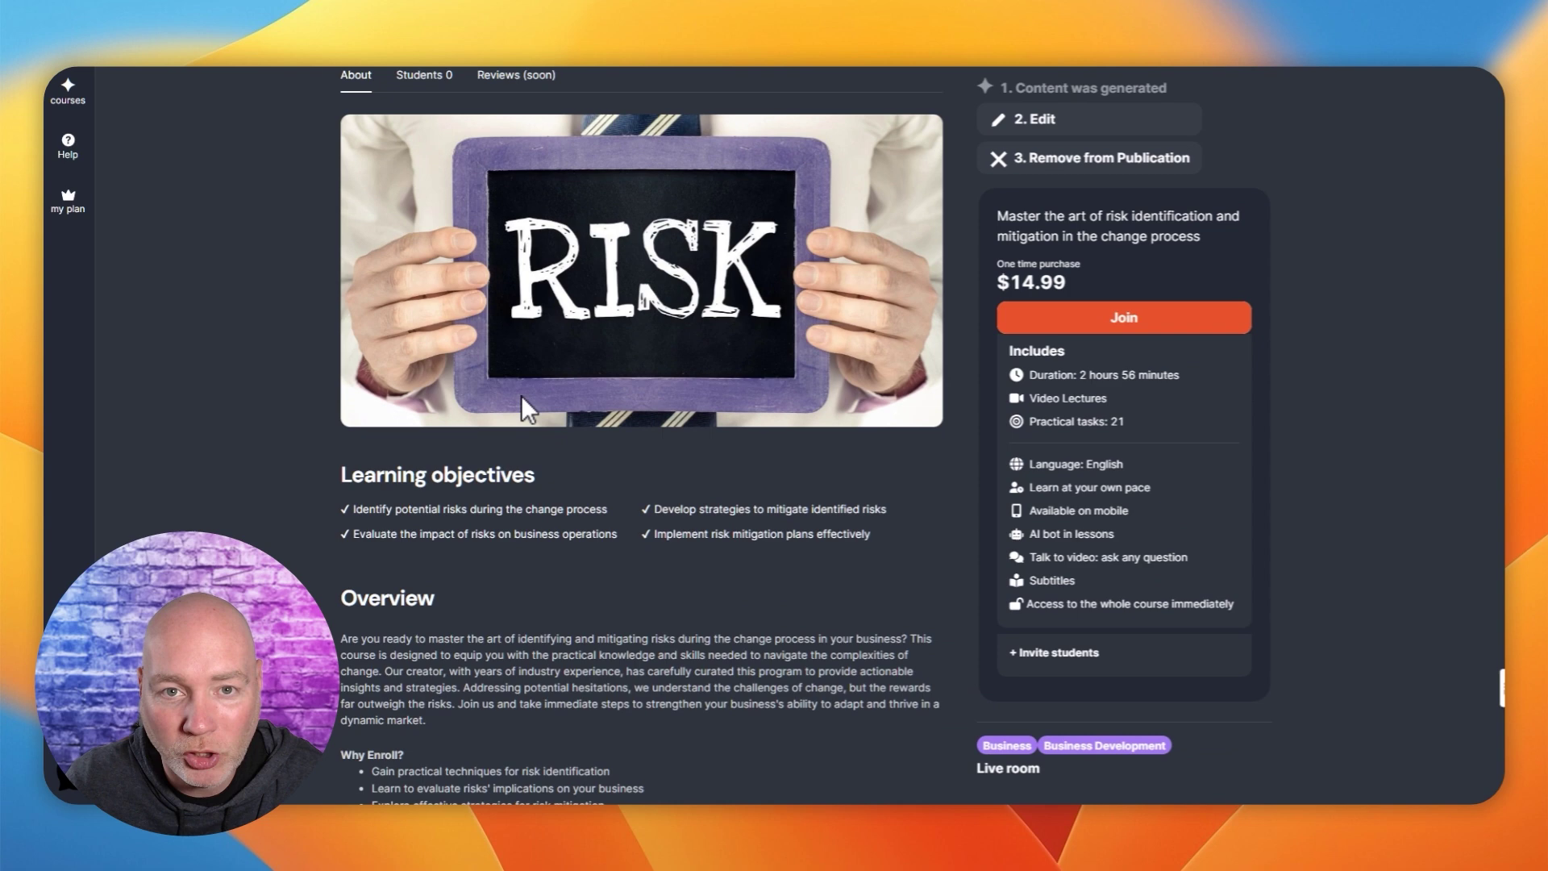
scroll(519, 300, "down", 2)
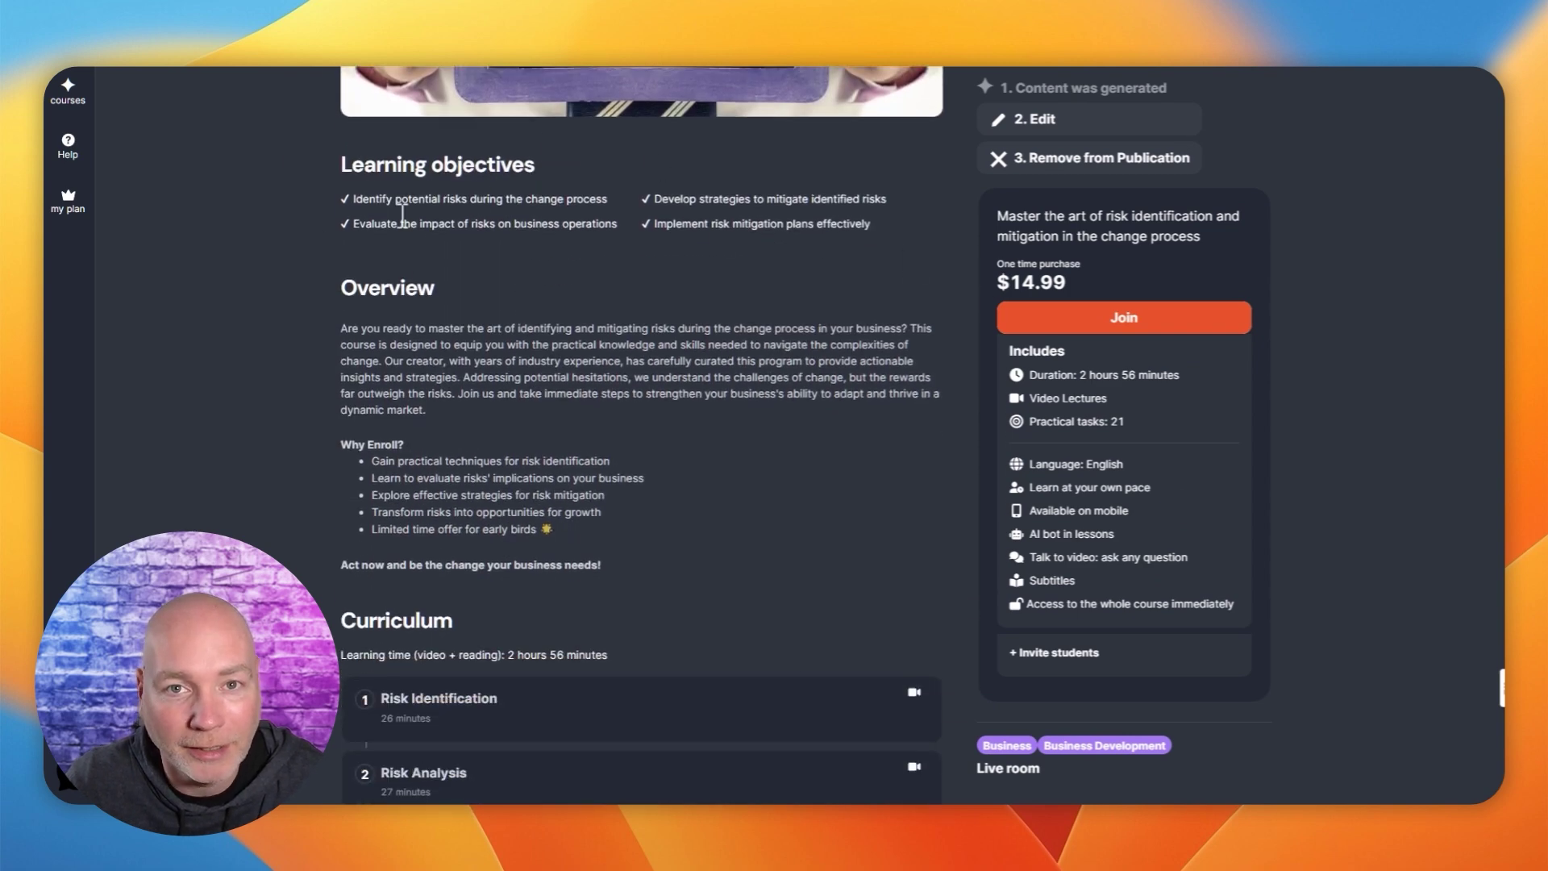
scroll(404, 303, "down", 3)
scroll(412, 327, "down", 2)
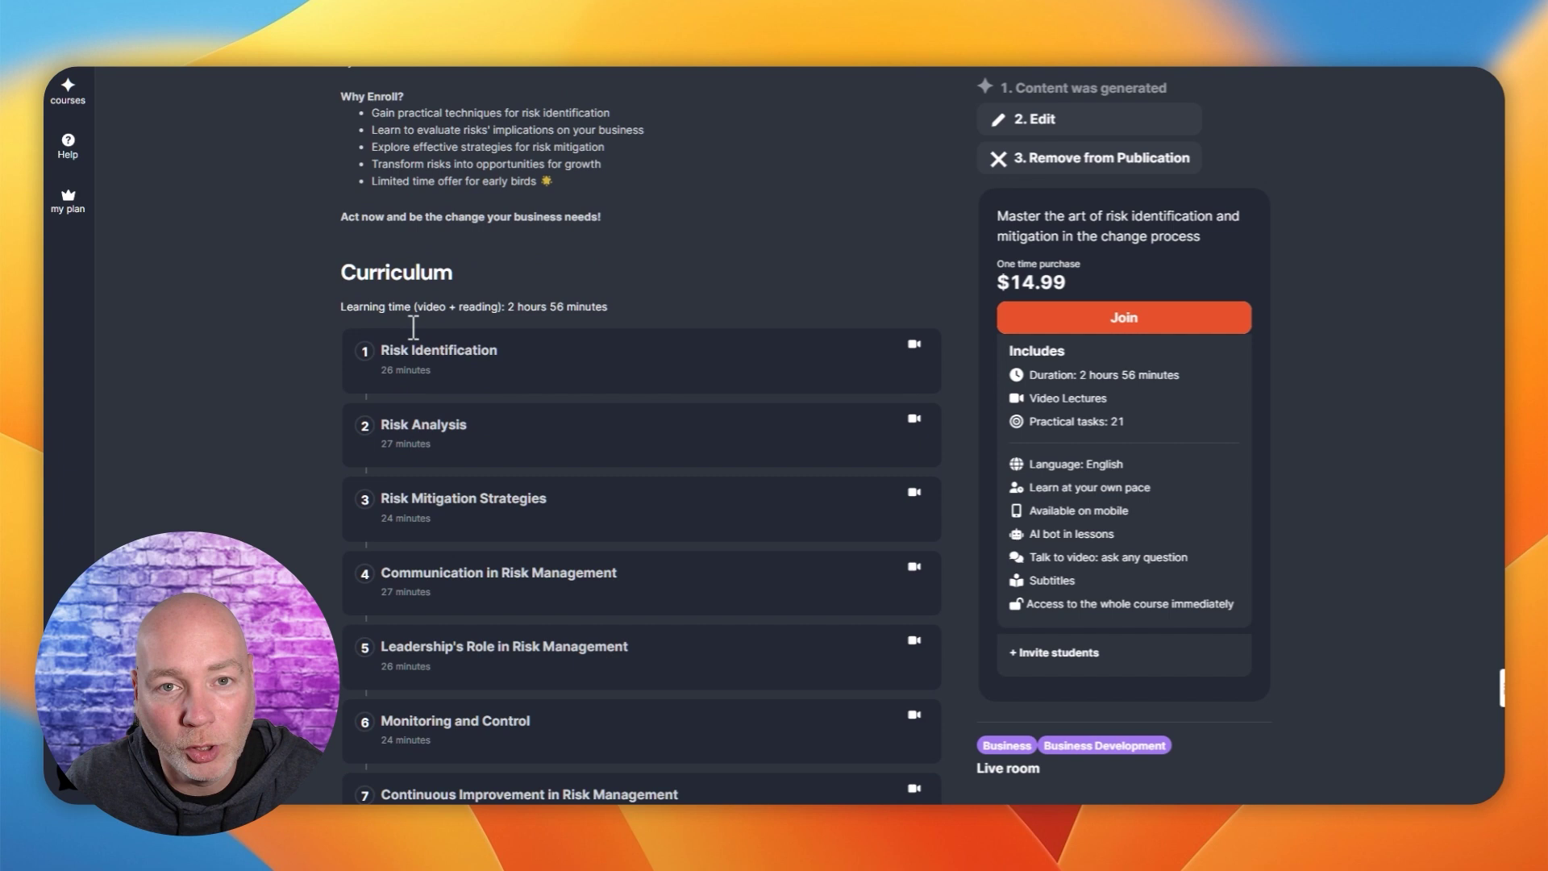
scroll(412, 326, "down", 1)
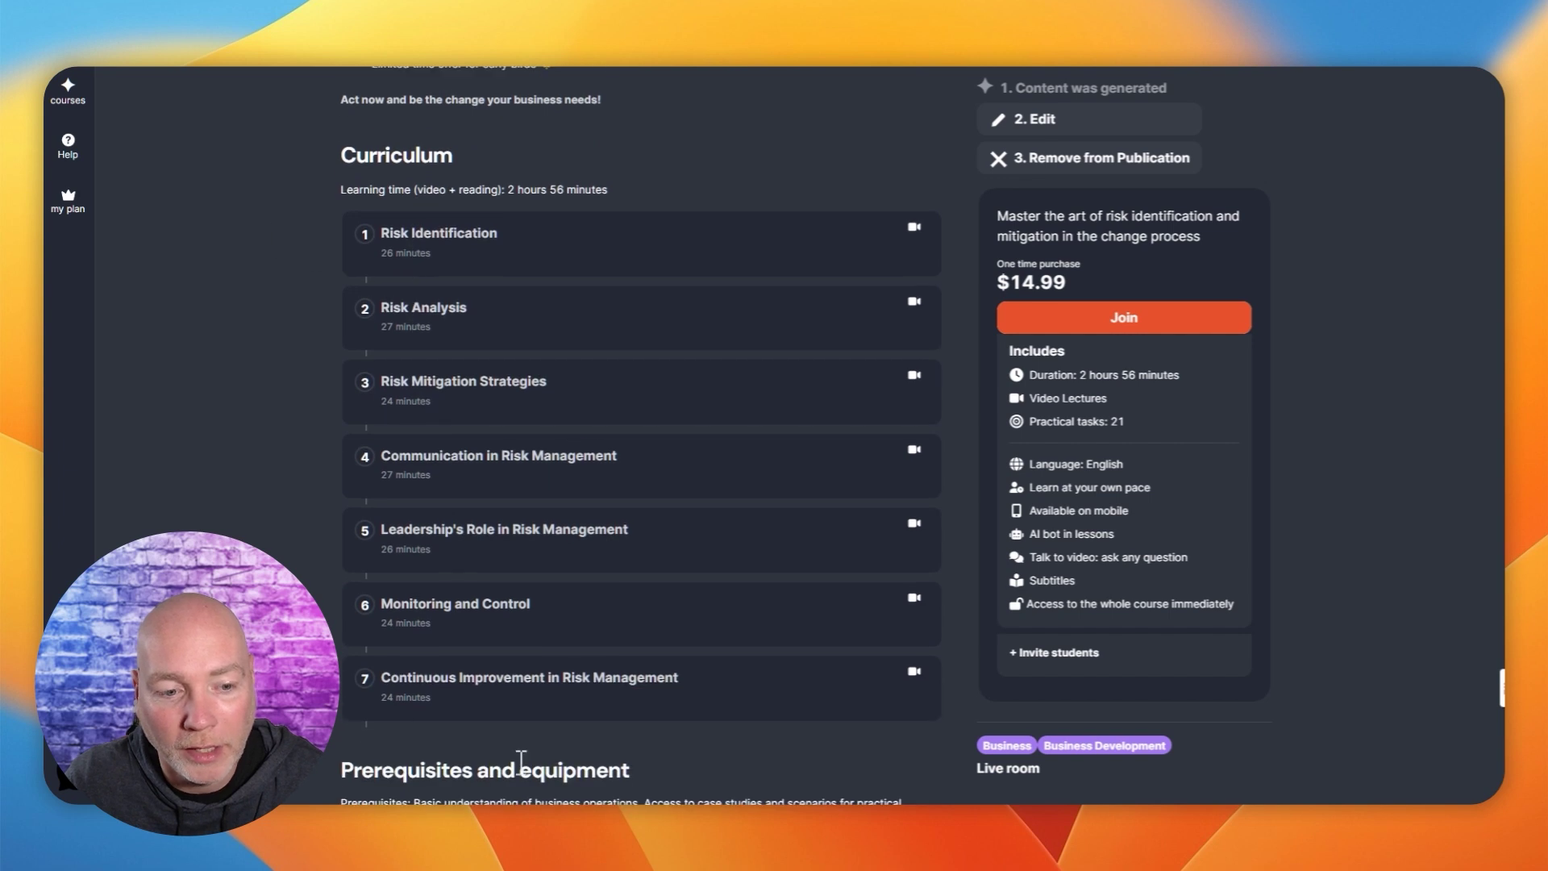
- Open lesson 1, Risk Identification, and its first sub-lesson on types of business risks
left_click(502, 259)
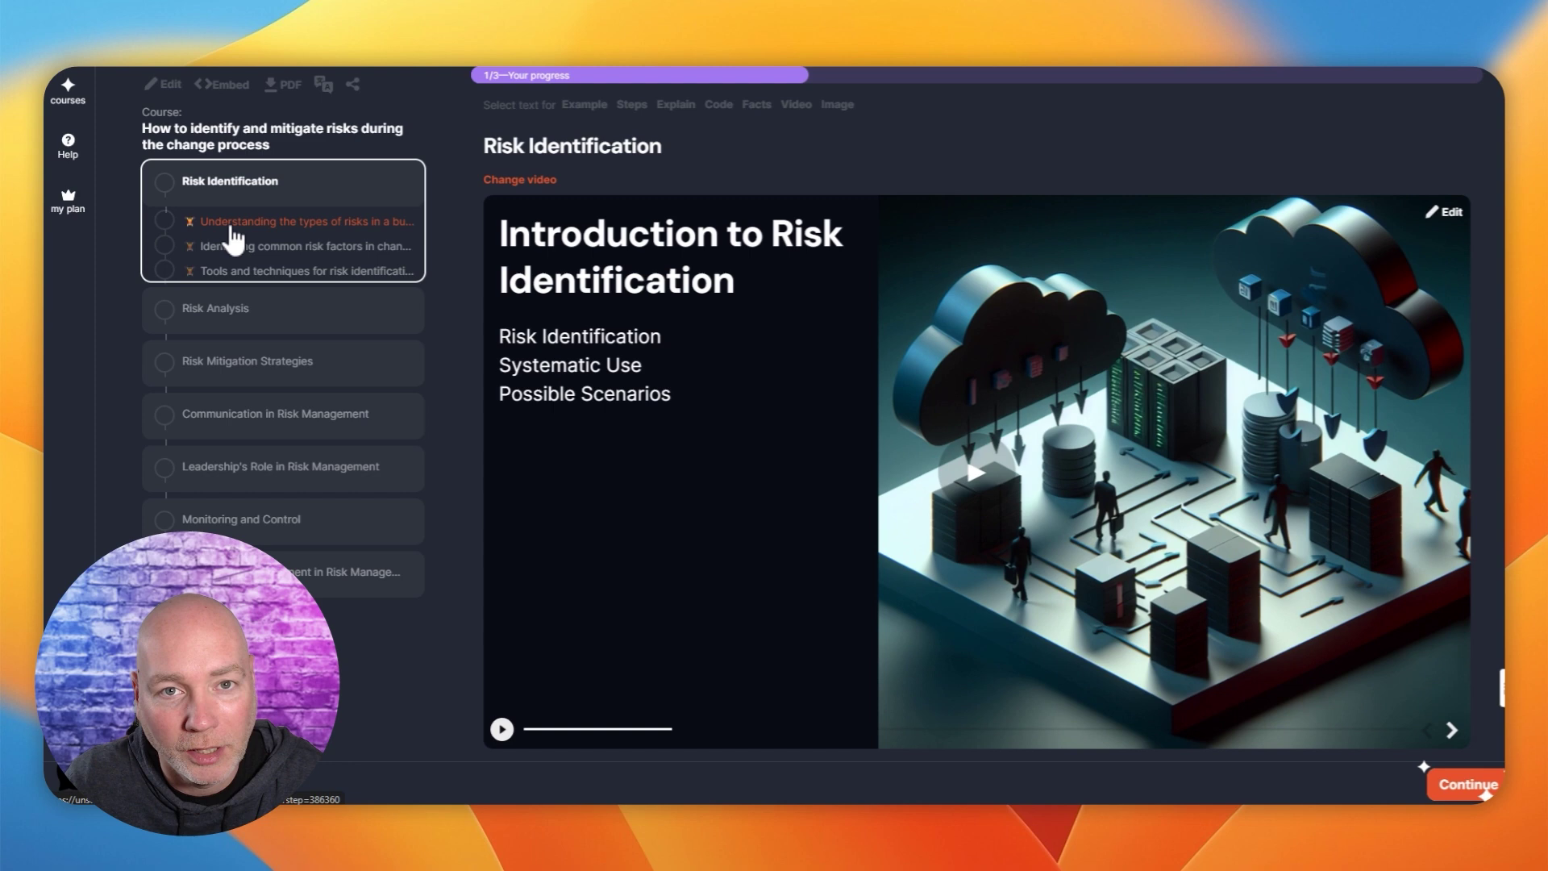
left_click(232, 225)
scroll(726, 484, "down", 3)
scroll(791, 486, "down", 3)
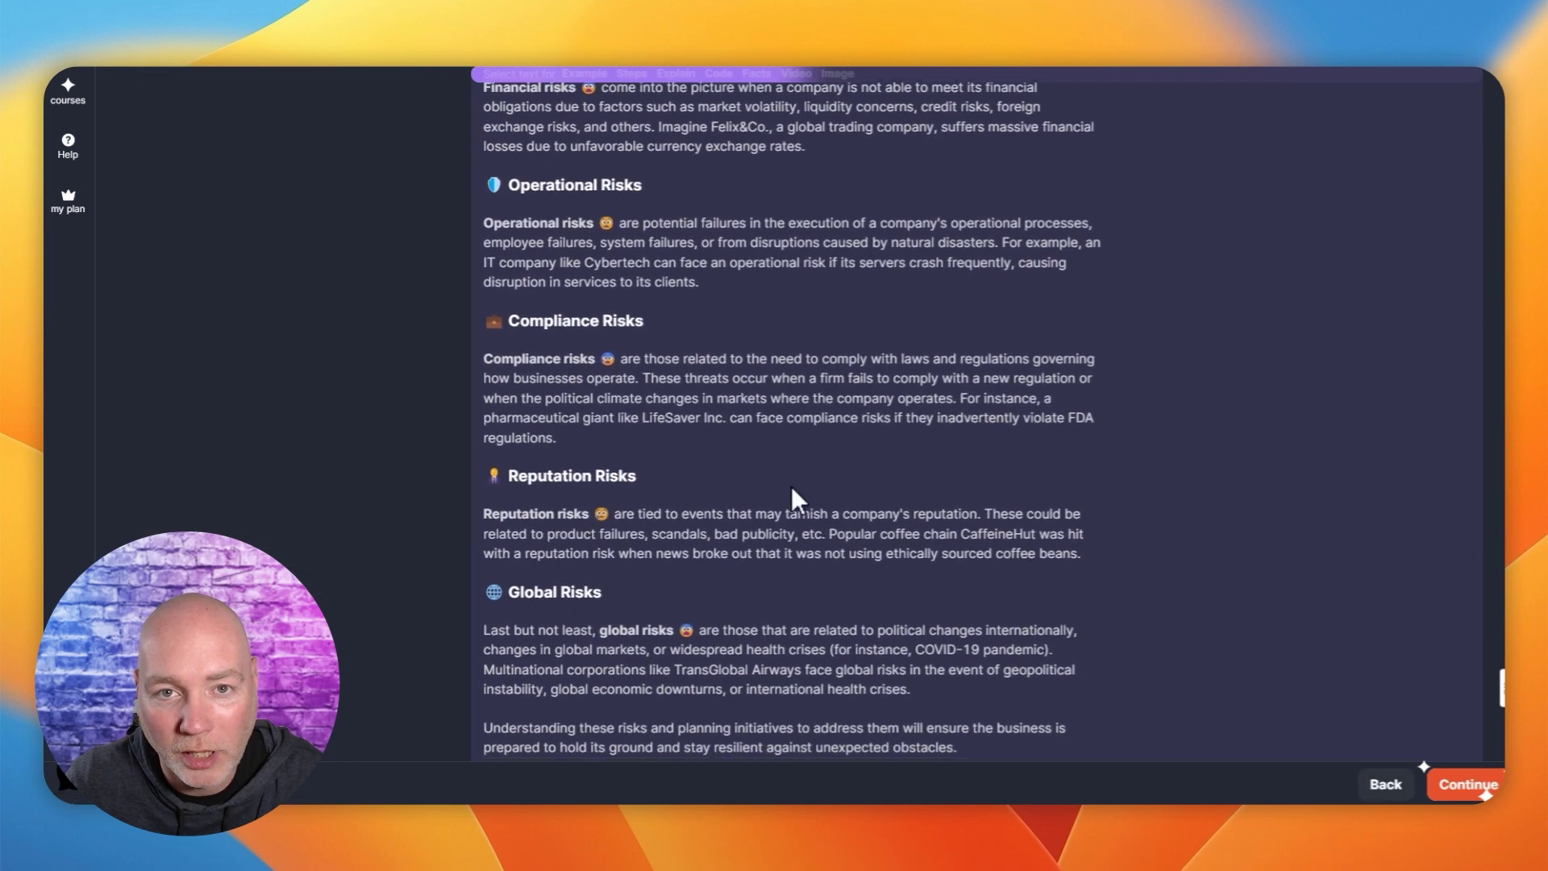
scroll(770, 497, "down", 5)
scroll(769, 509, "down", 3)
scroll(769, 508, "down", 2)
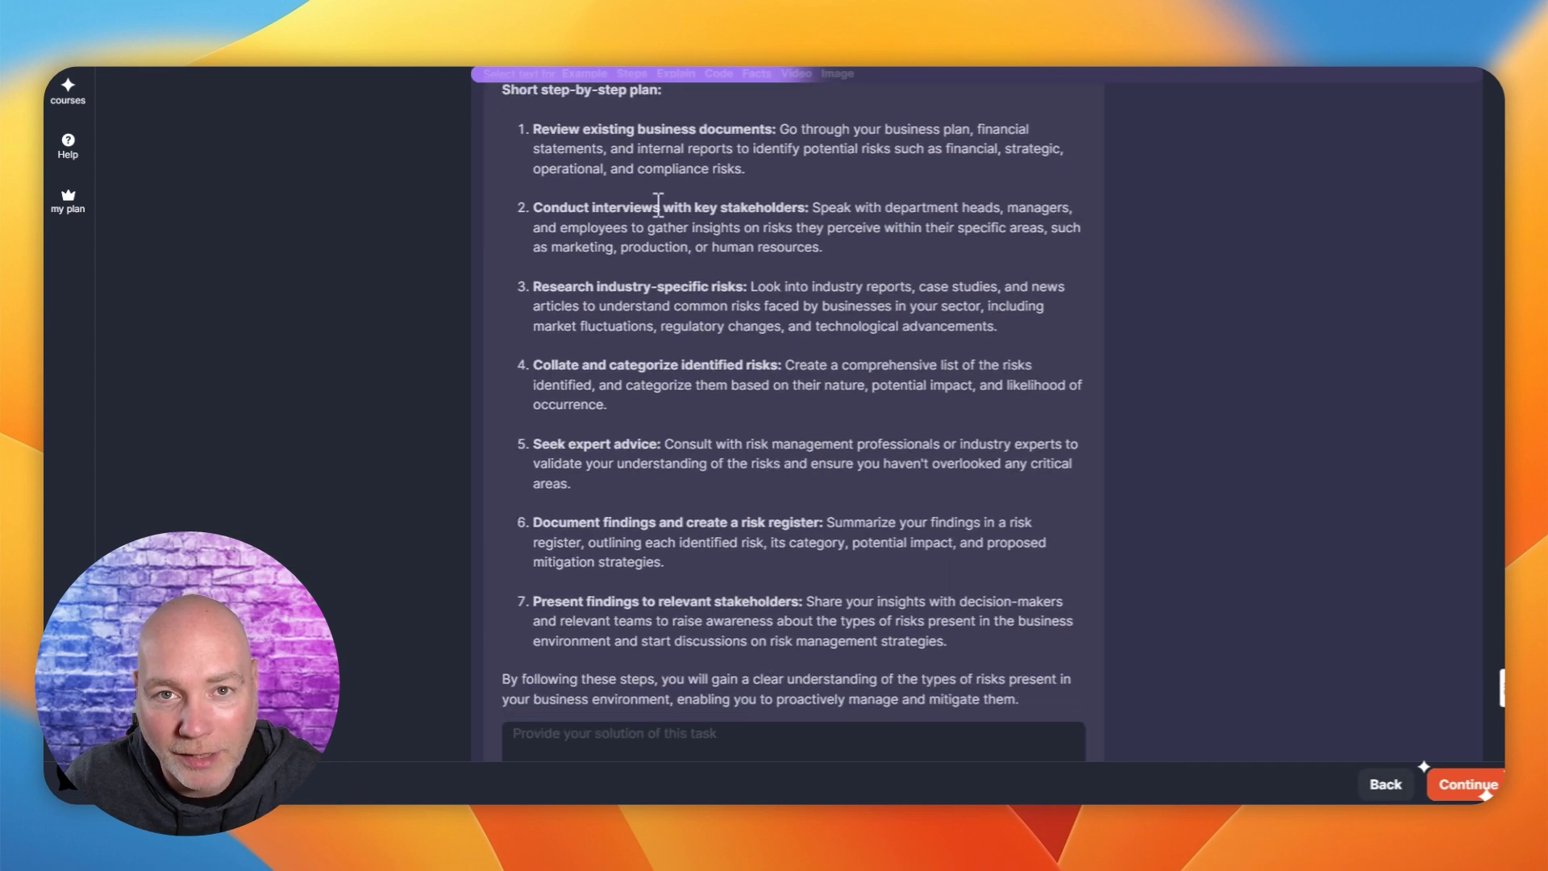
scroll(561, 248, "up", 4)
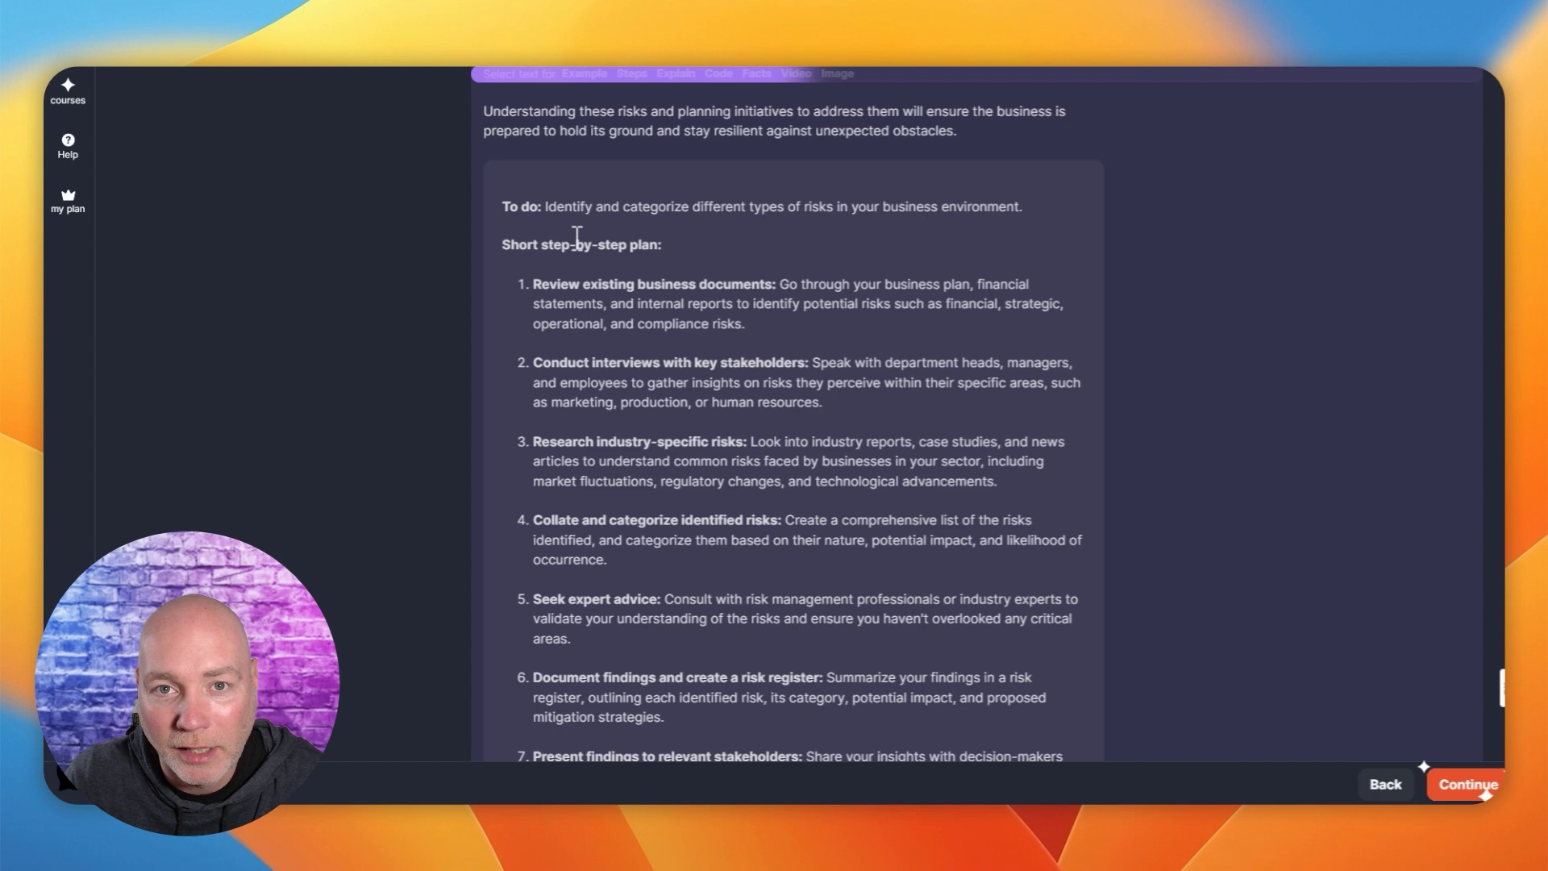
scroll(577, 242, "down", 3)
scroll(587, 343, "up", 2)
scroll(463, 466, "down", 4)
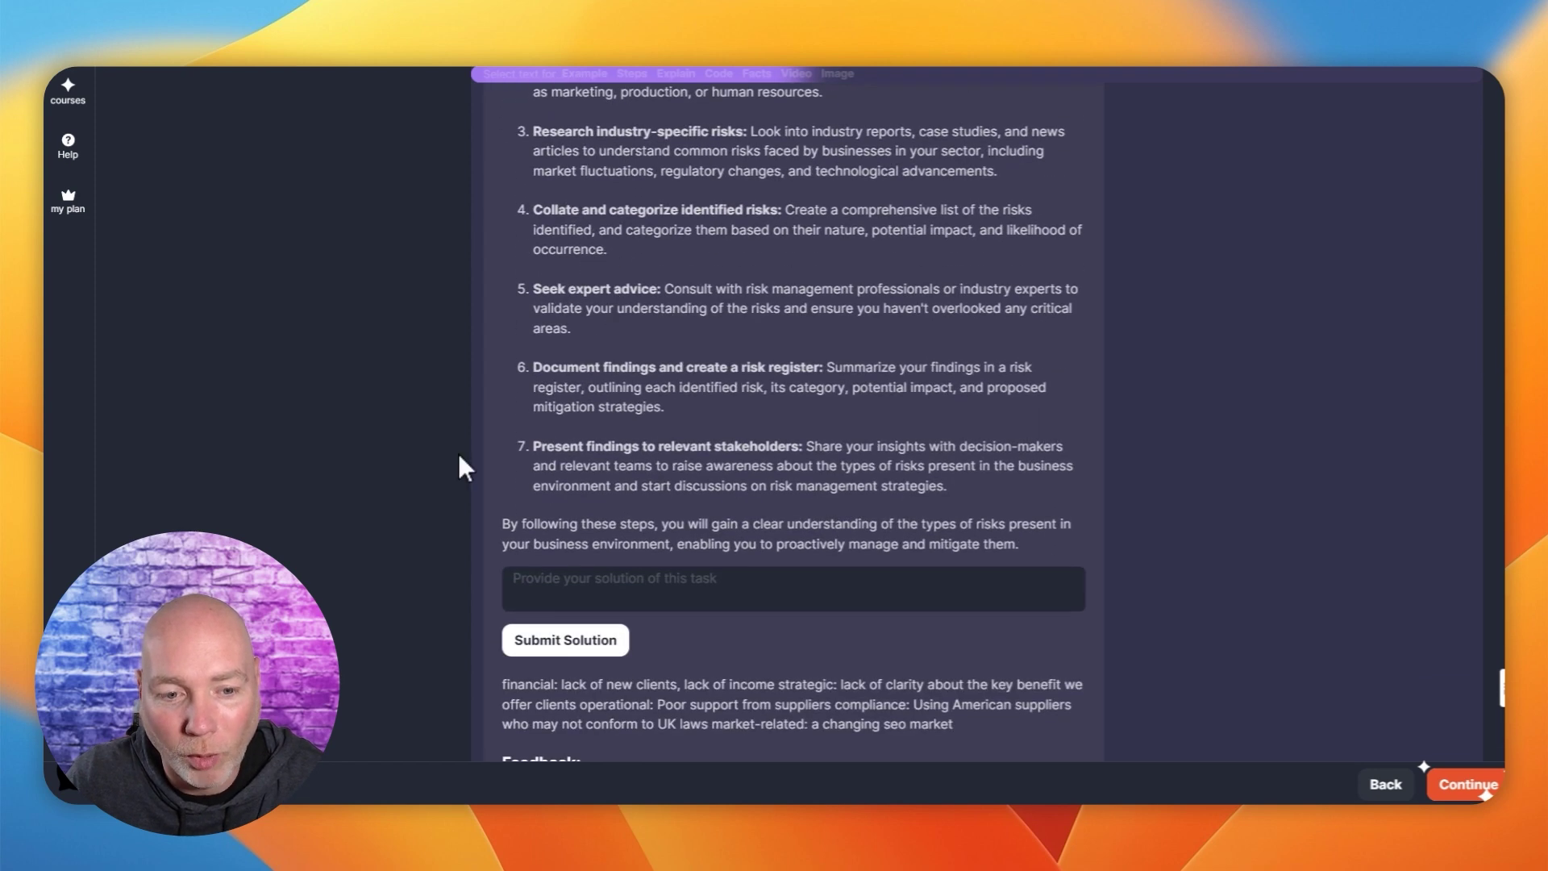
scroll(765, 593, "up", 3)
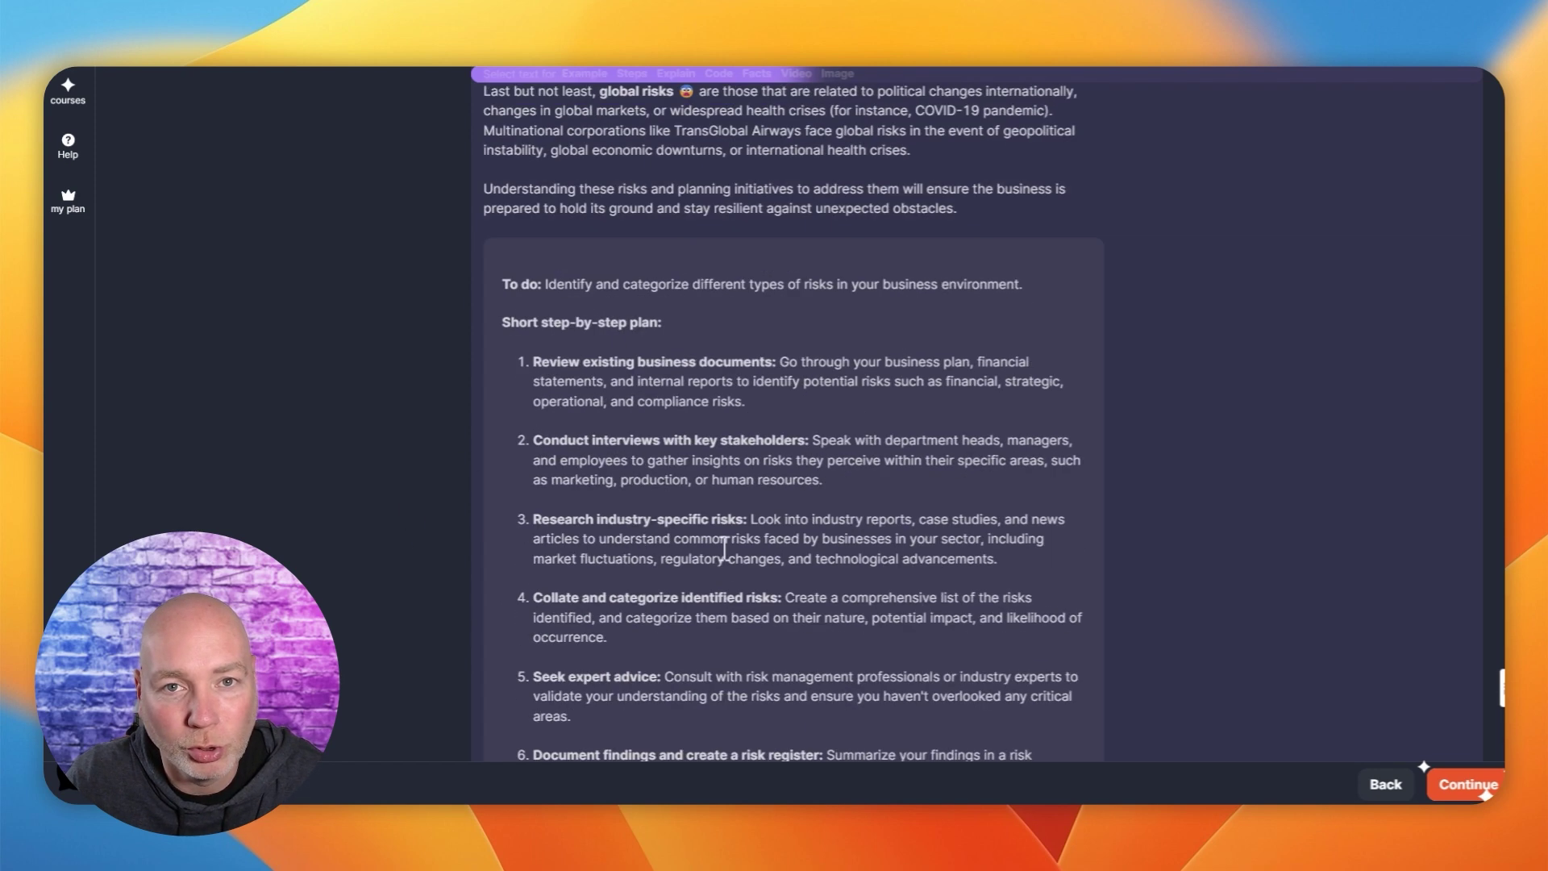
scroll(724, 548, "up", 5)
scroll(742, 512, "up", 5)
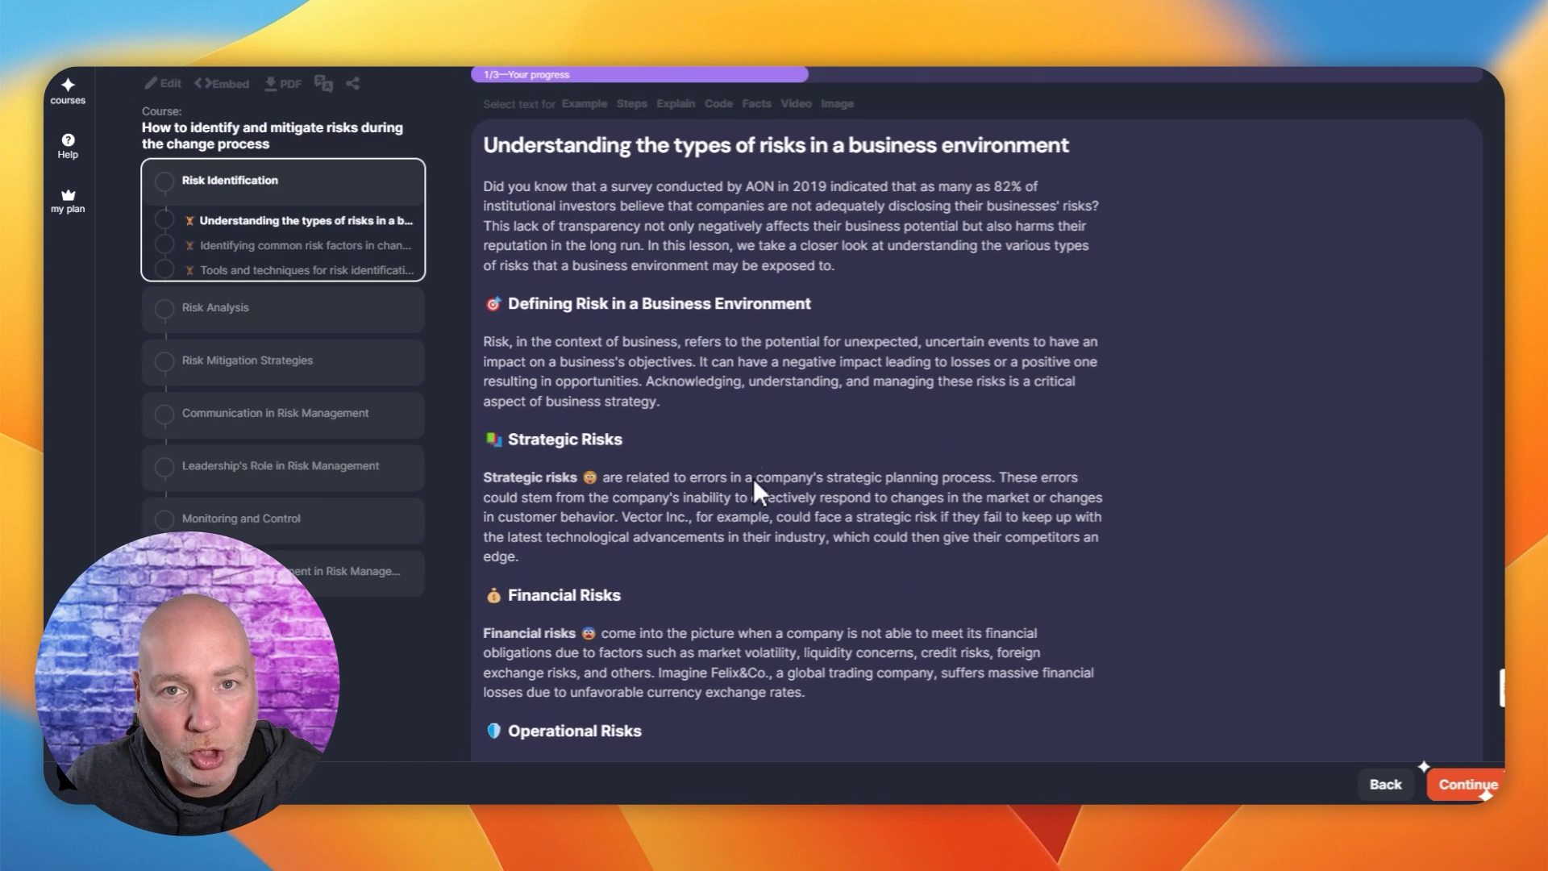
- Open Risk Analysis, play and pause its video, and advance slides to Risk Response Planning
left_click(231, 332)
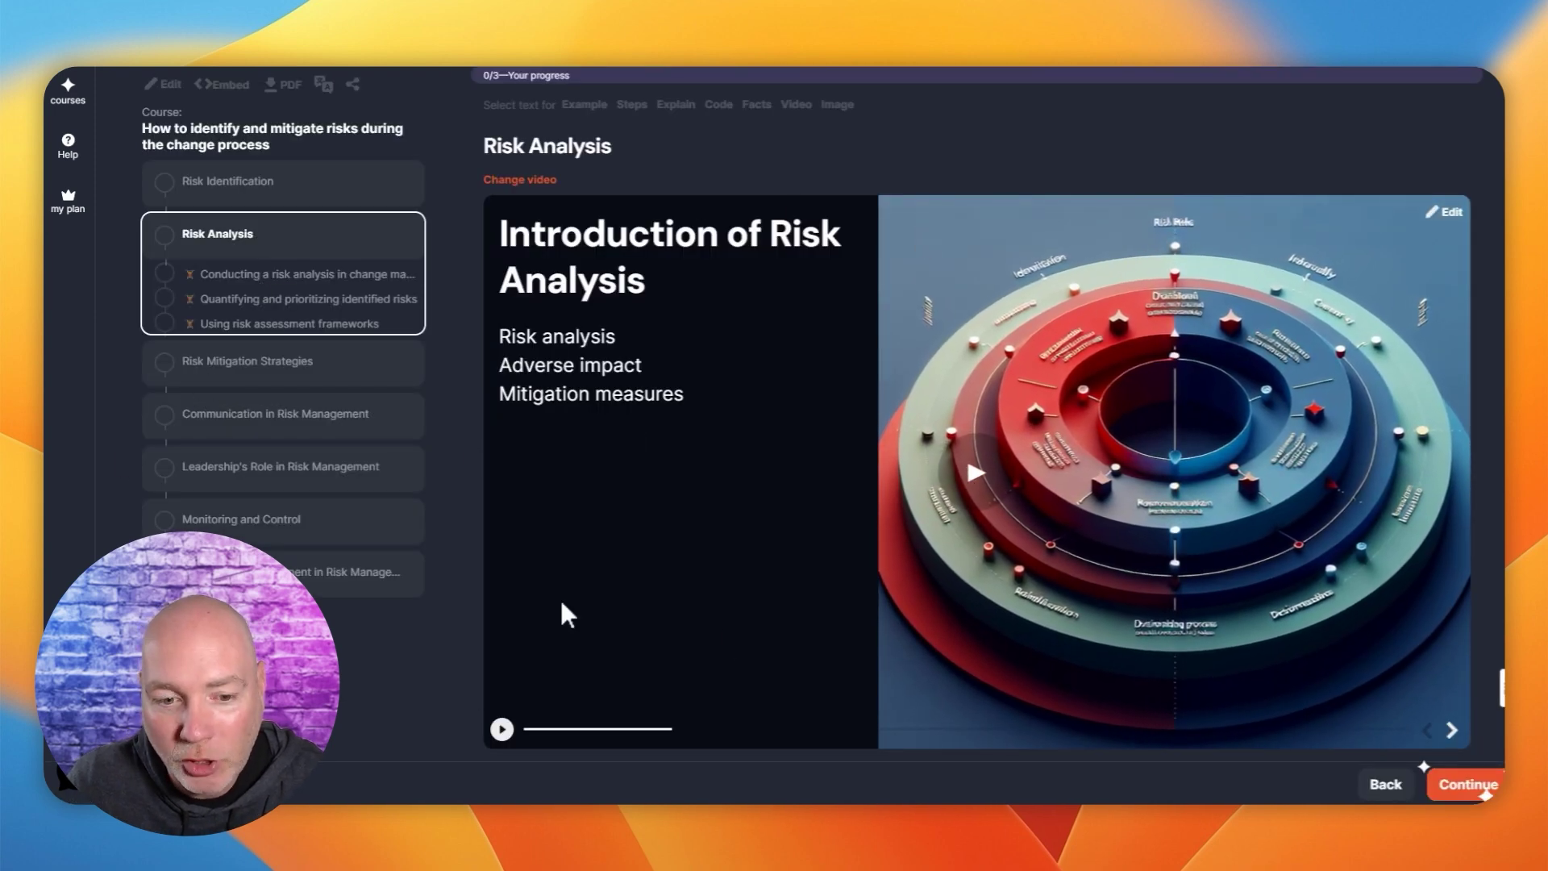
left_click(501, 727)
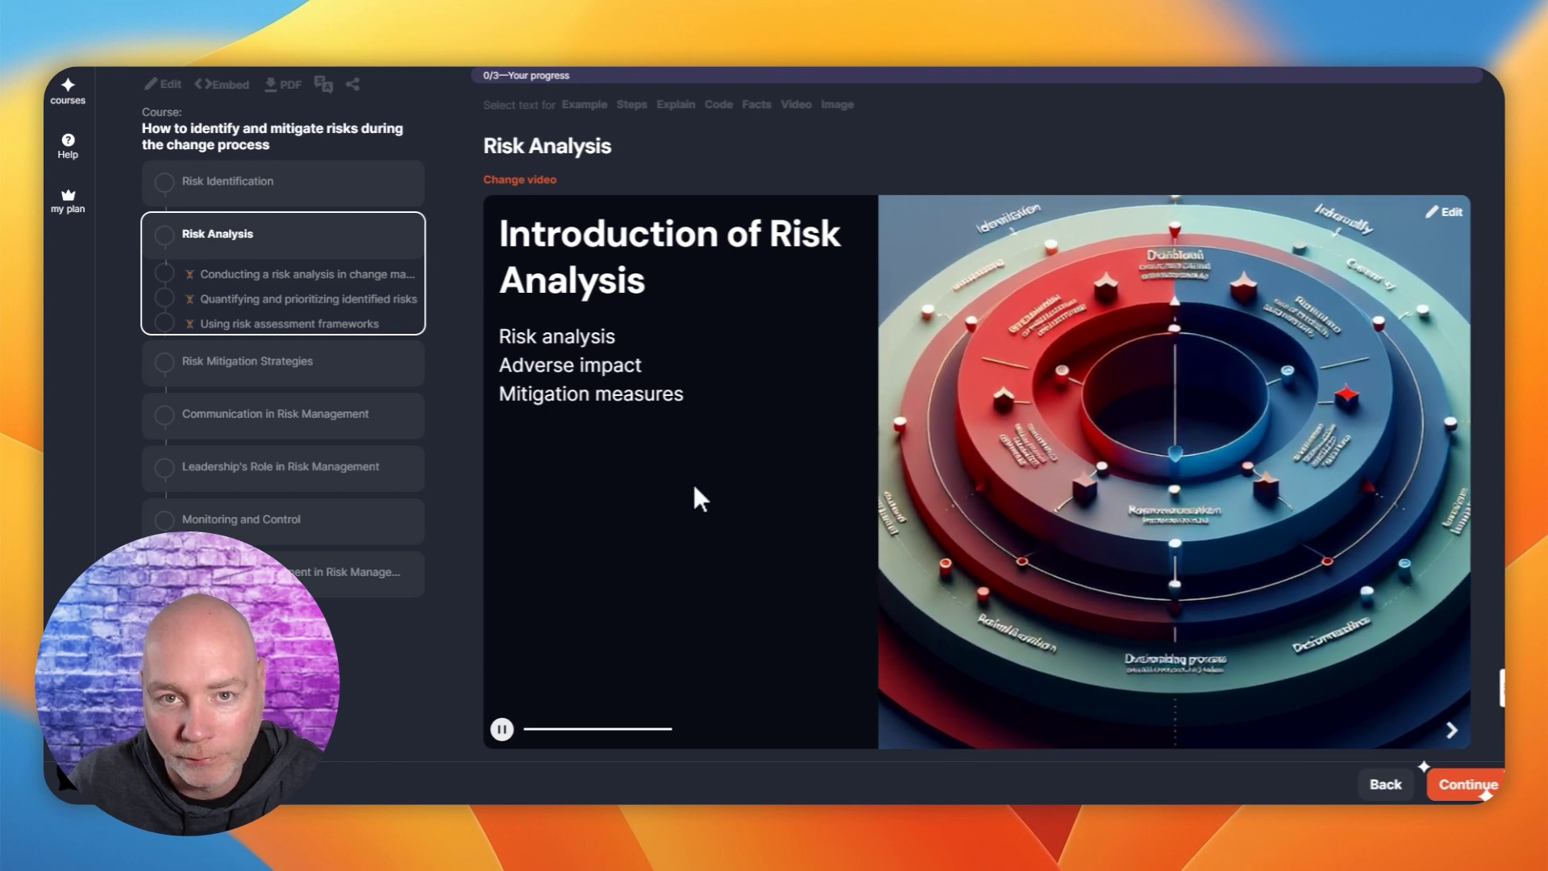
left_click(498, 730)
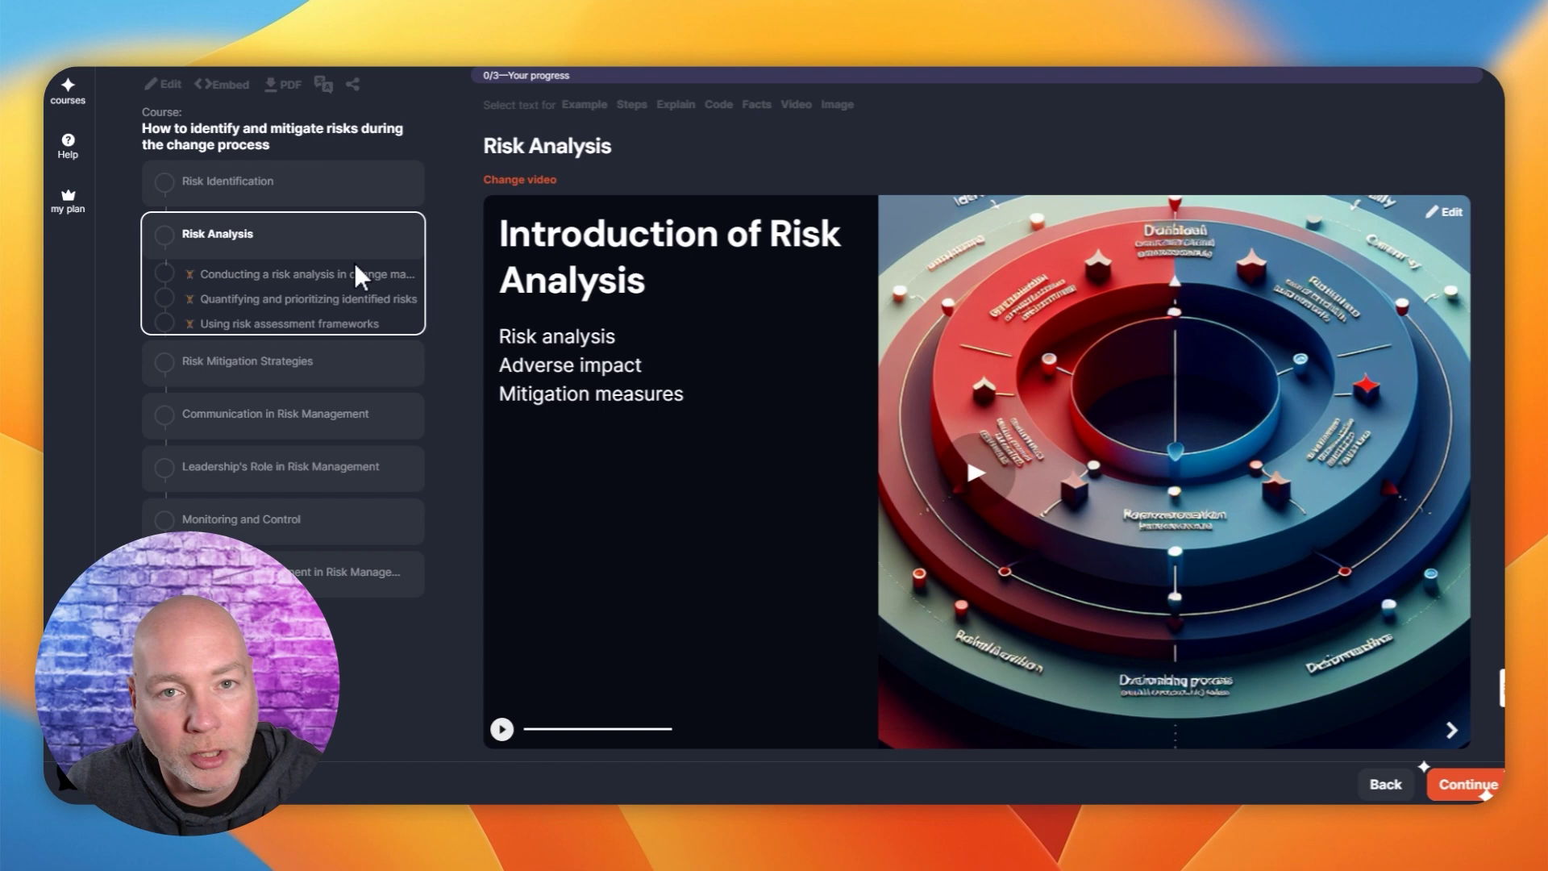
scroll(345, 275, "down", 5)
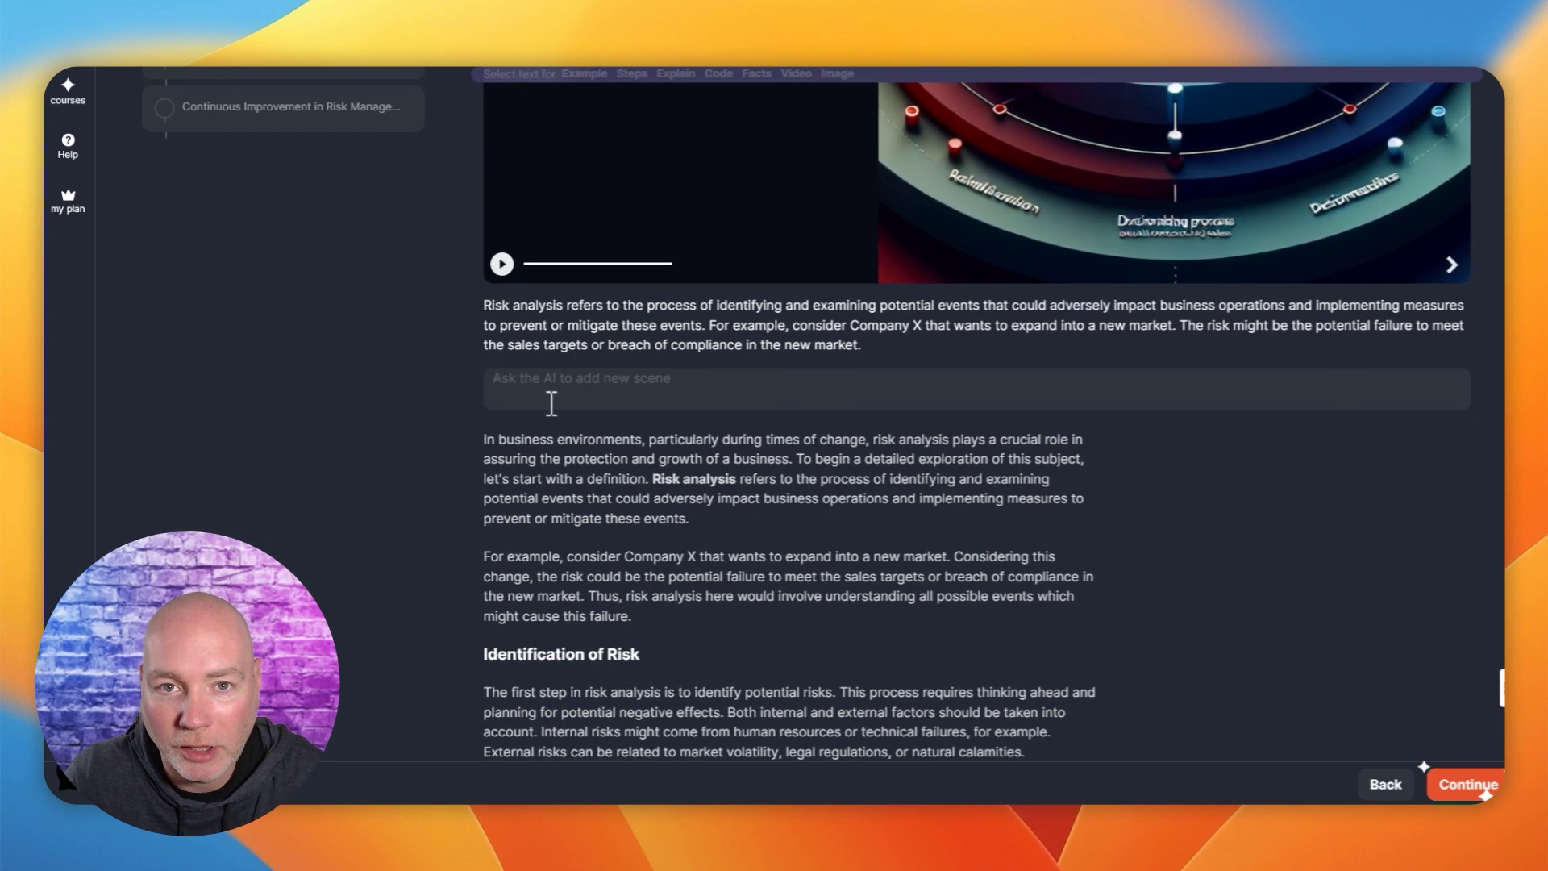
scroll(762, 520, "up", 5)
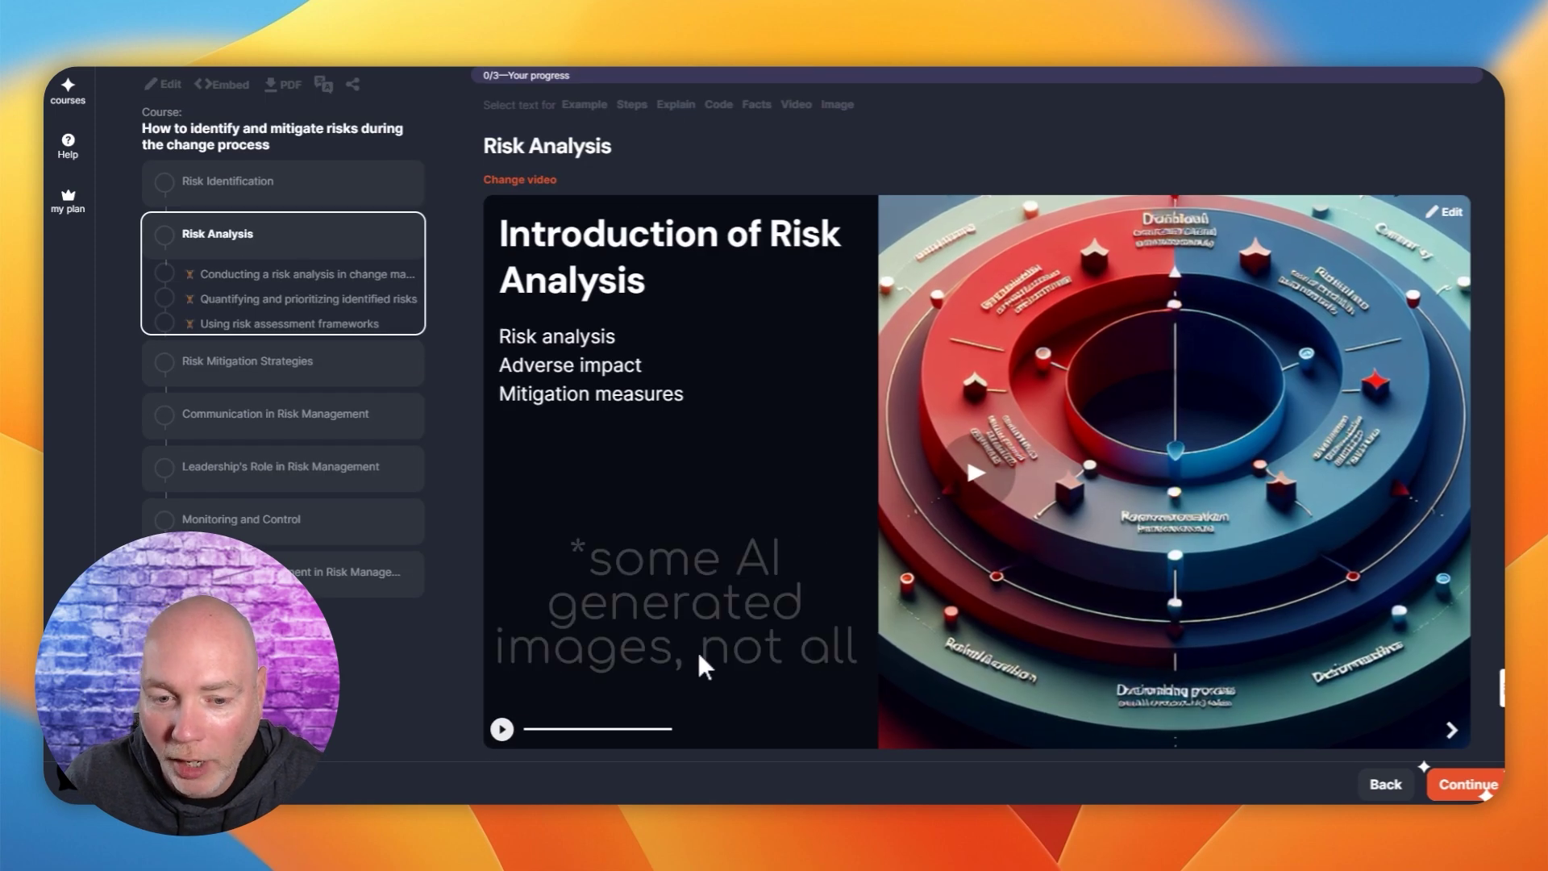
left_click(734, 736)
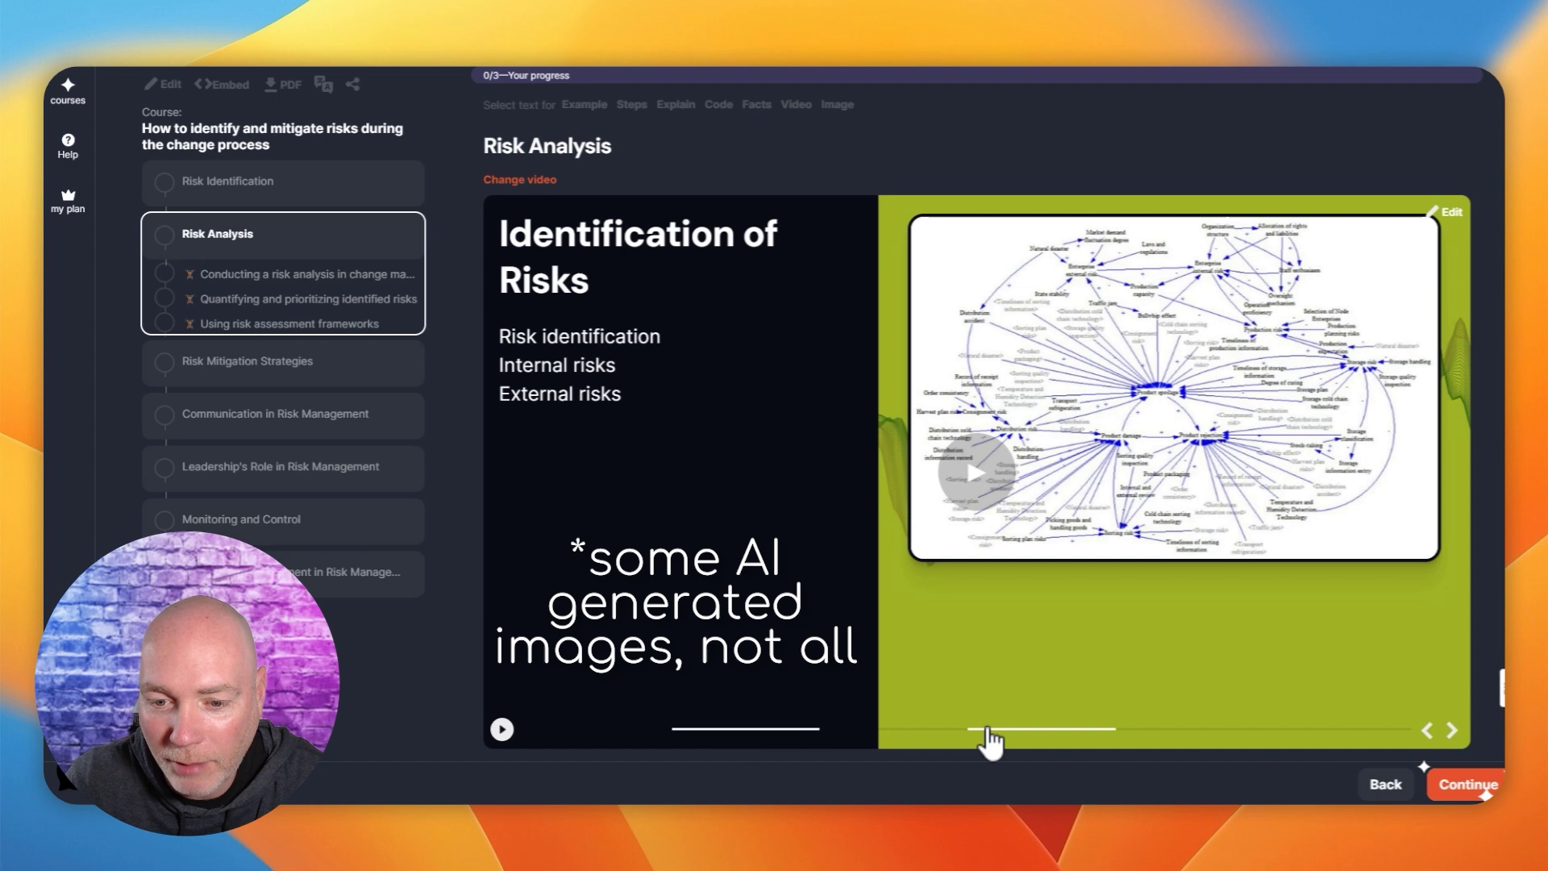
left_click(987, 731)
left_click(1309, 728)
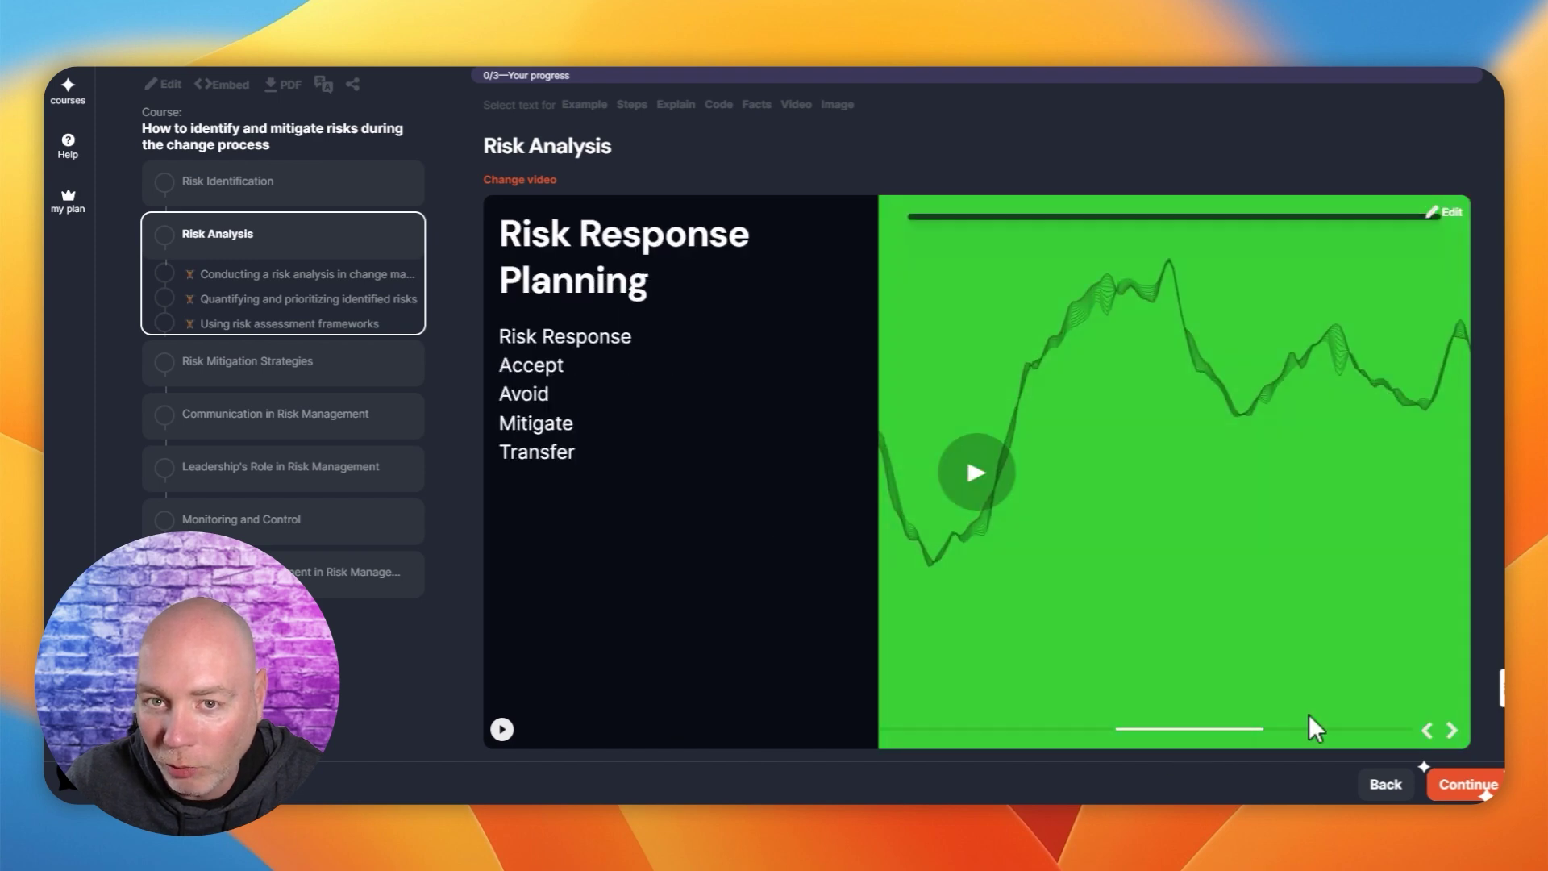
- Advance the Risk Analysis video to its Conclusion slide
left_click(1327, 741)
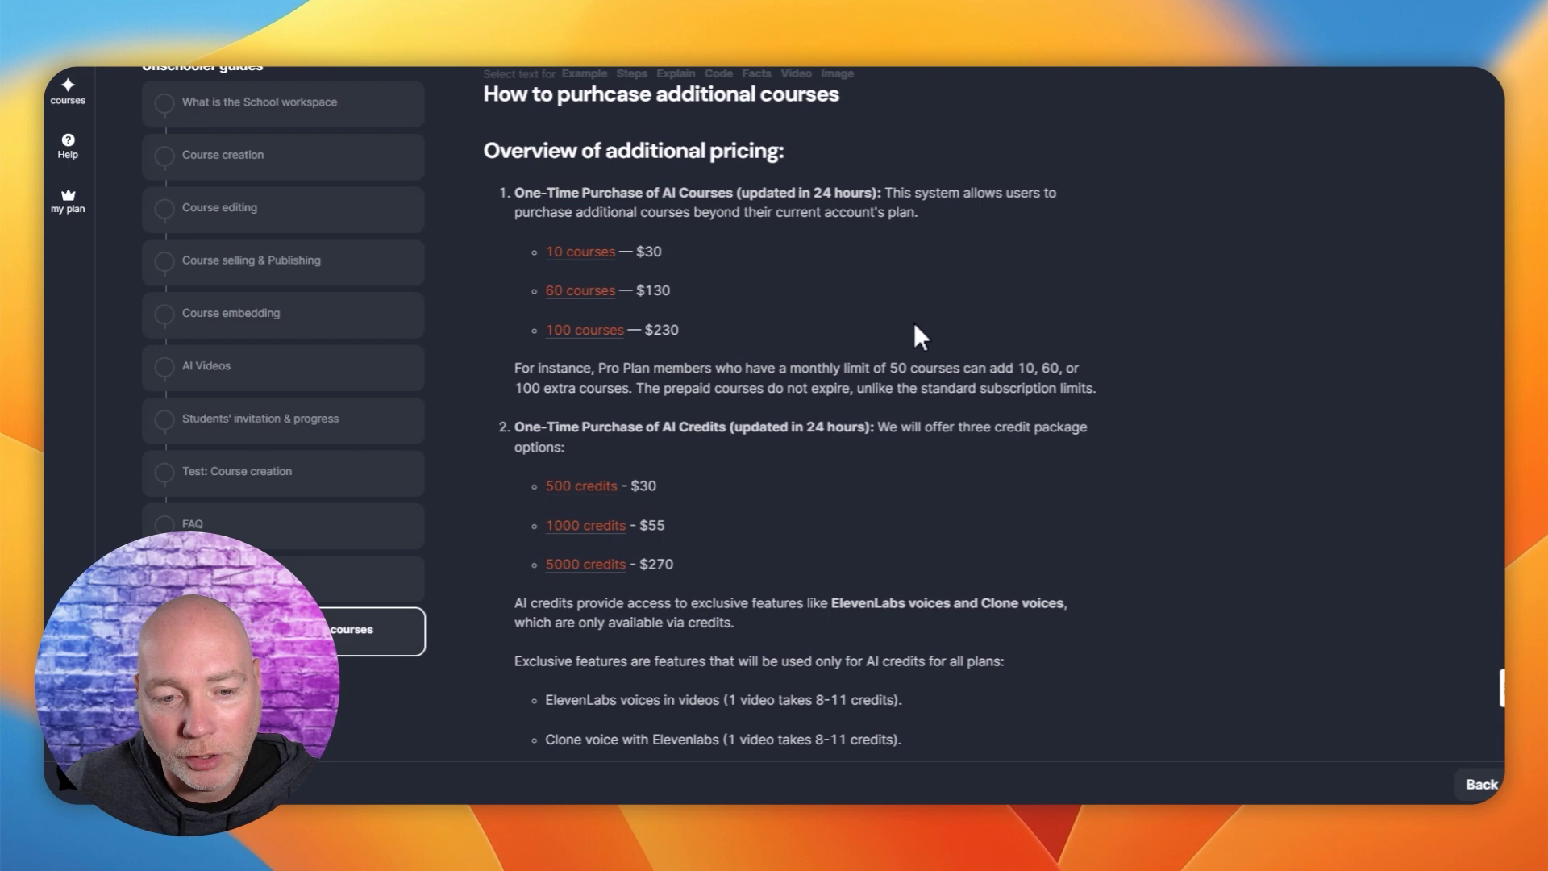
scroll(915, 327, "down", 5)
scroll(914, 327, "down", 3)
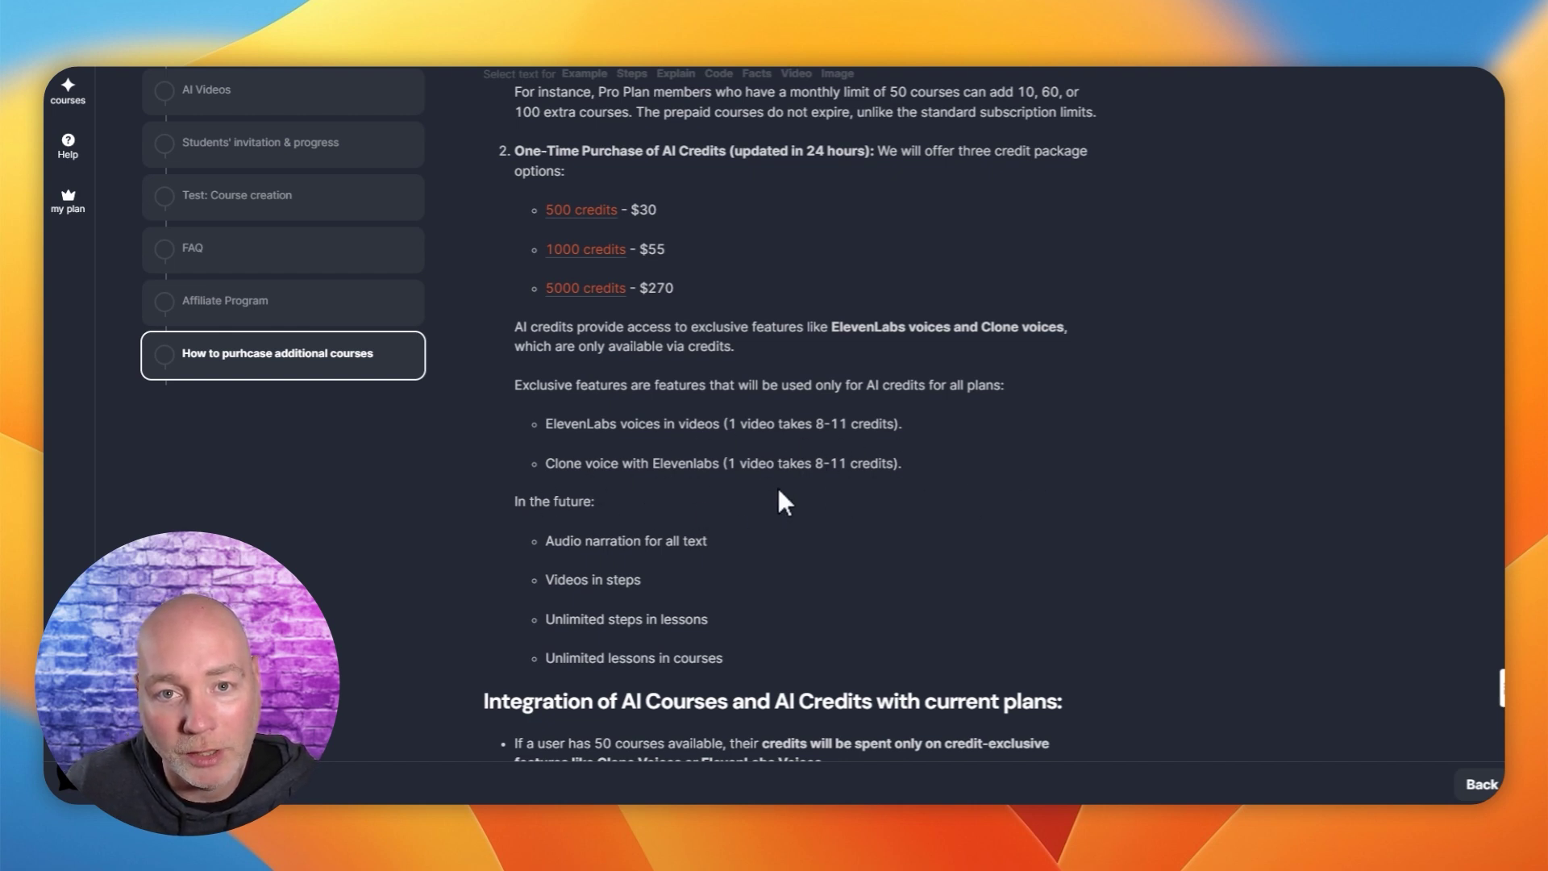
scroll(779, 443, "down", 3)
scroll(714, 290, "up", 6)
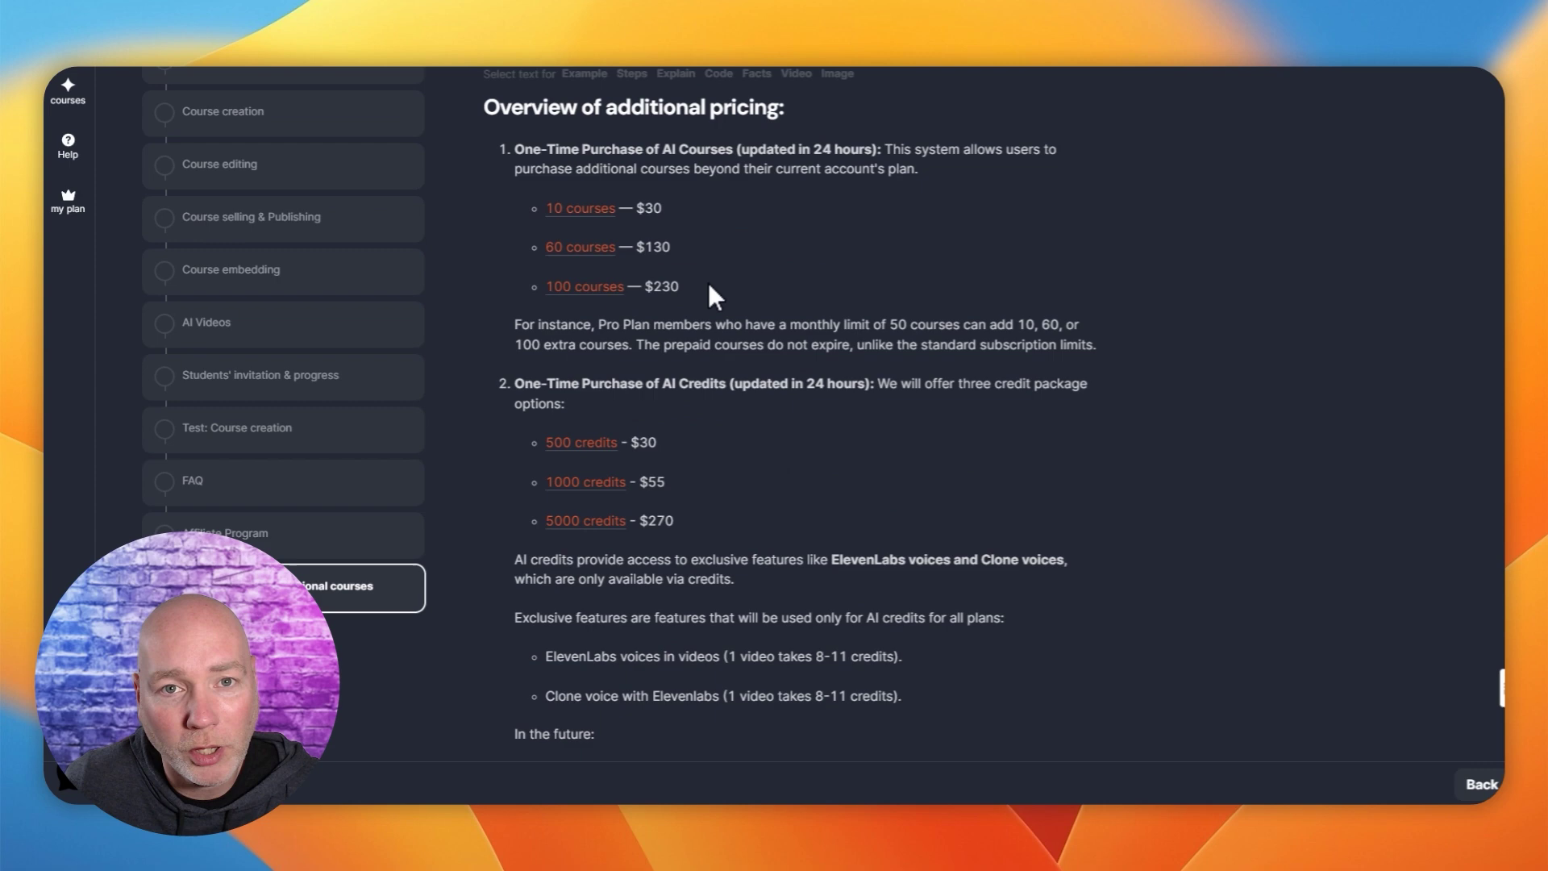
scroll(708, 291, "down", 3)
scroll(701, 287, "down", 4)
scroll(767, 304, "down", 2)
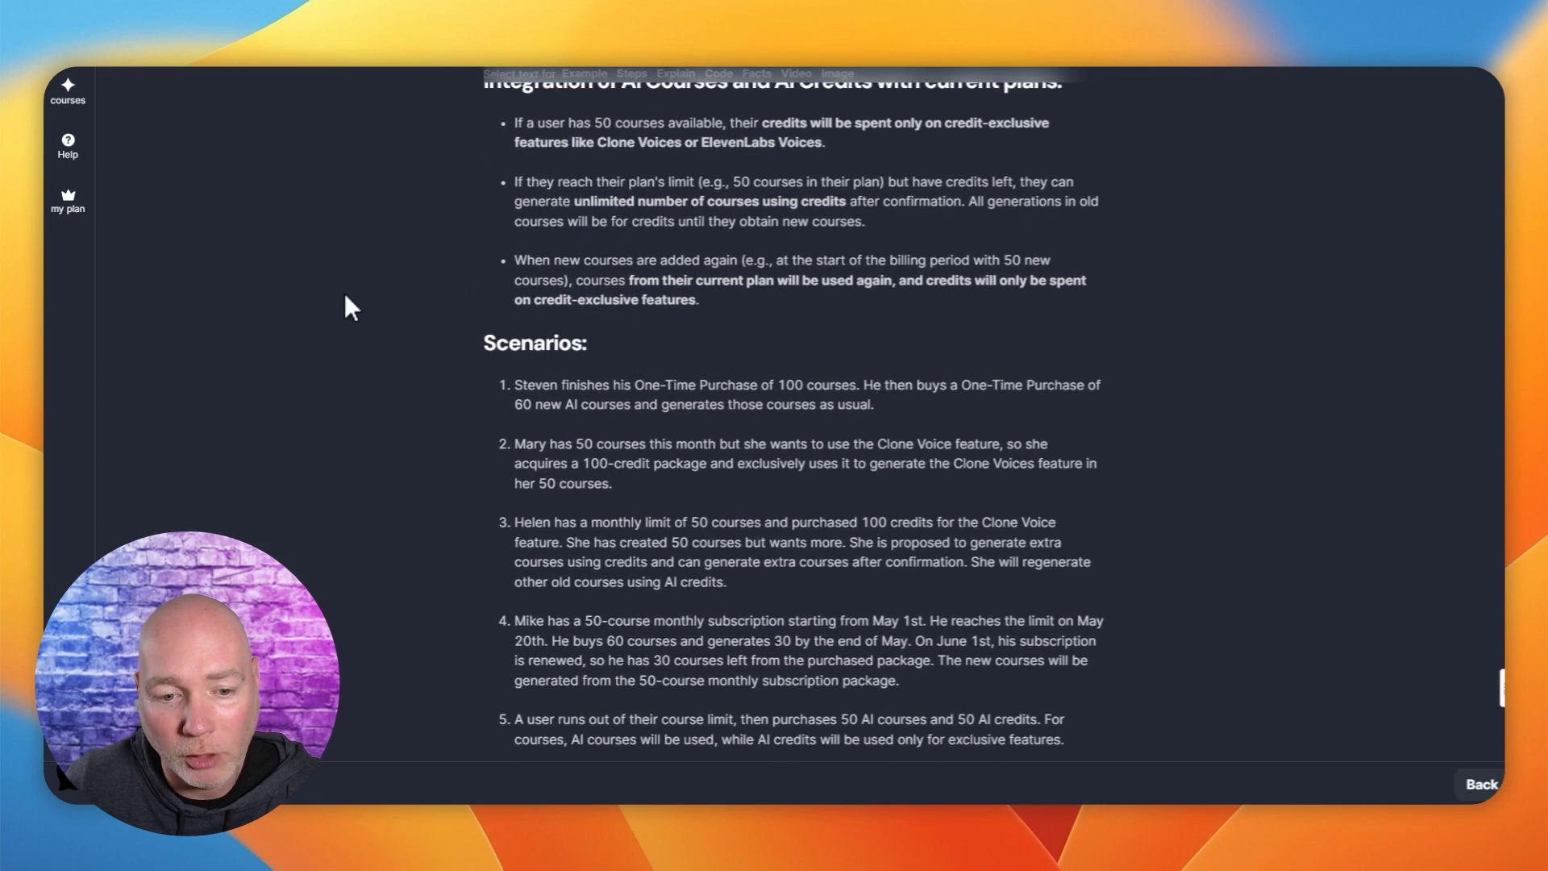
- Start a new course and paste the Kotter 8-step change model learning goal
left_click(50, 354)
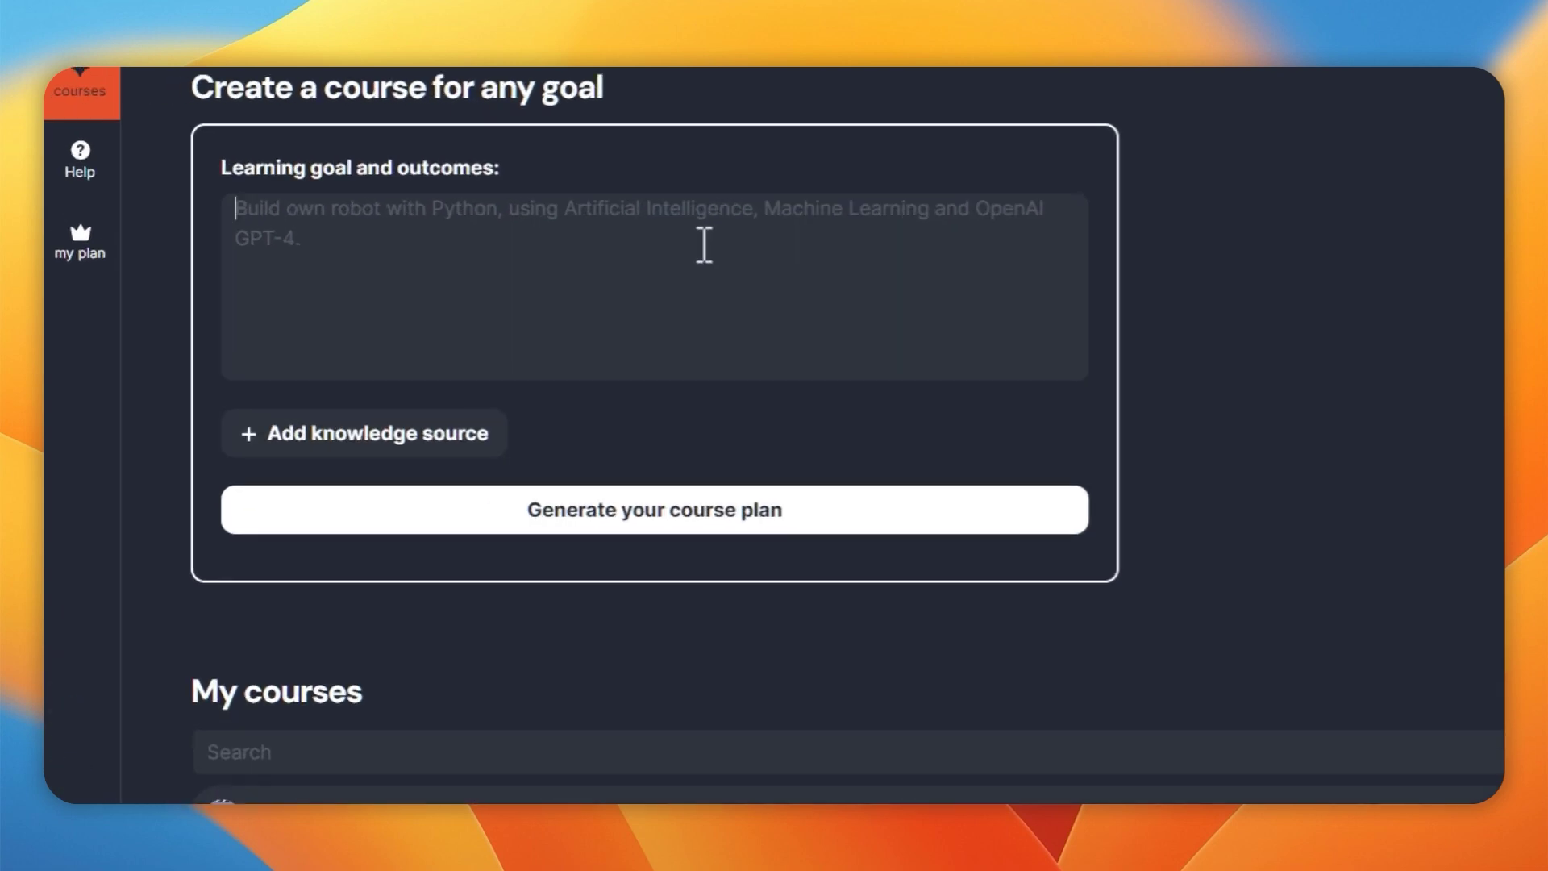
right_click(490, 201)
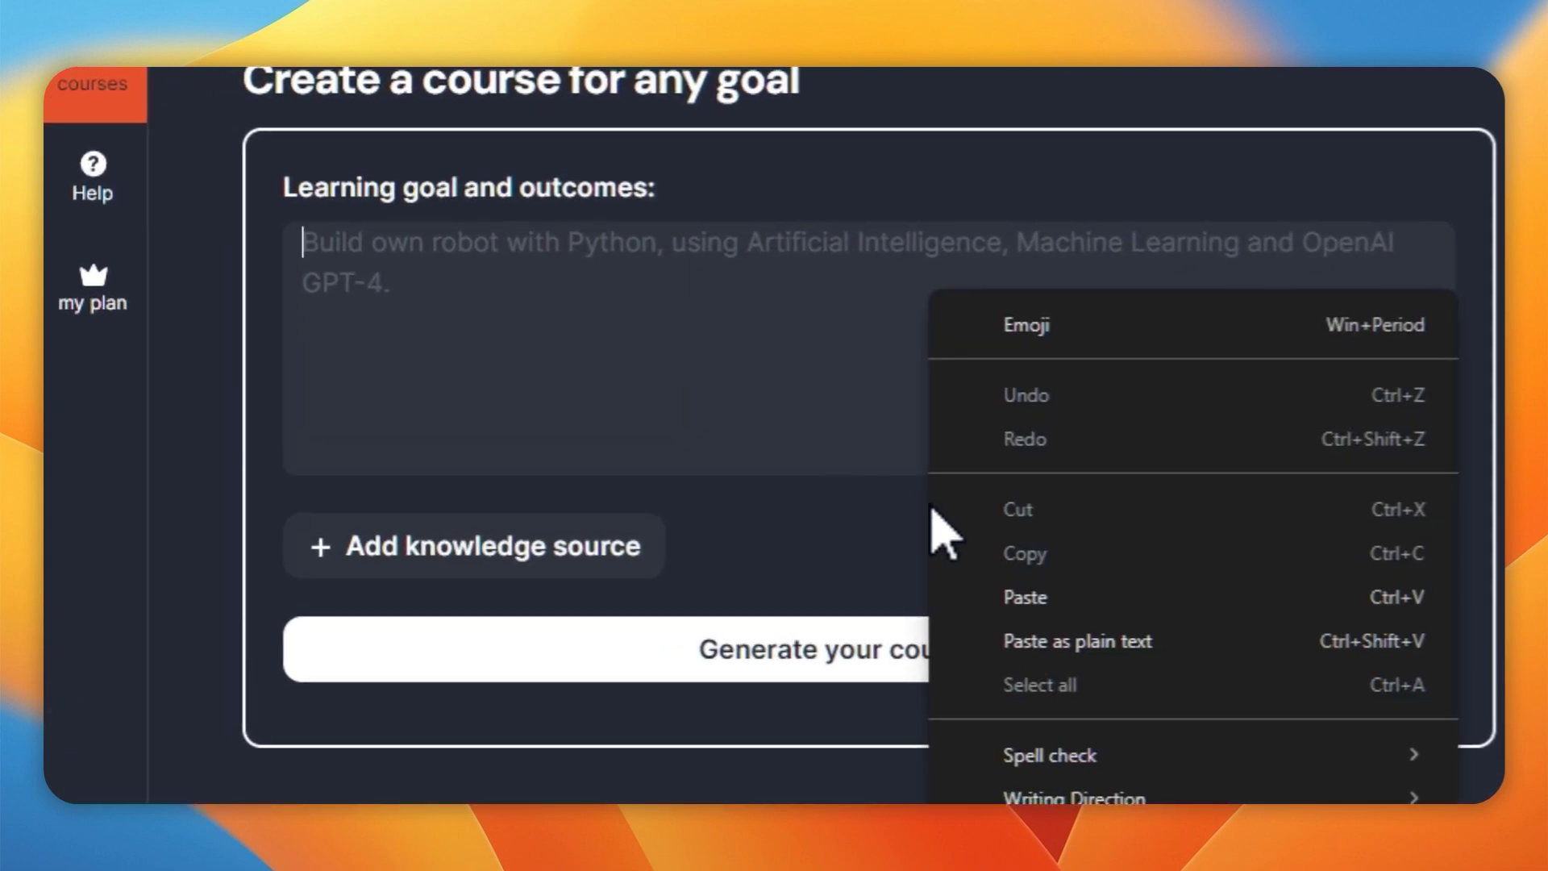
left_click(1046, 597)
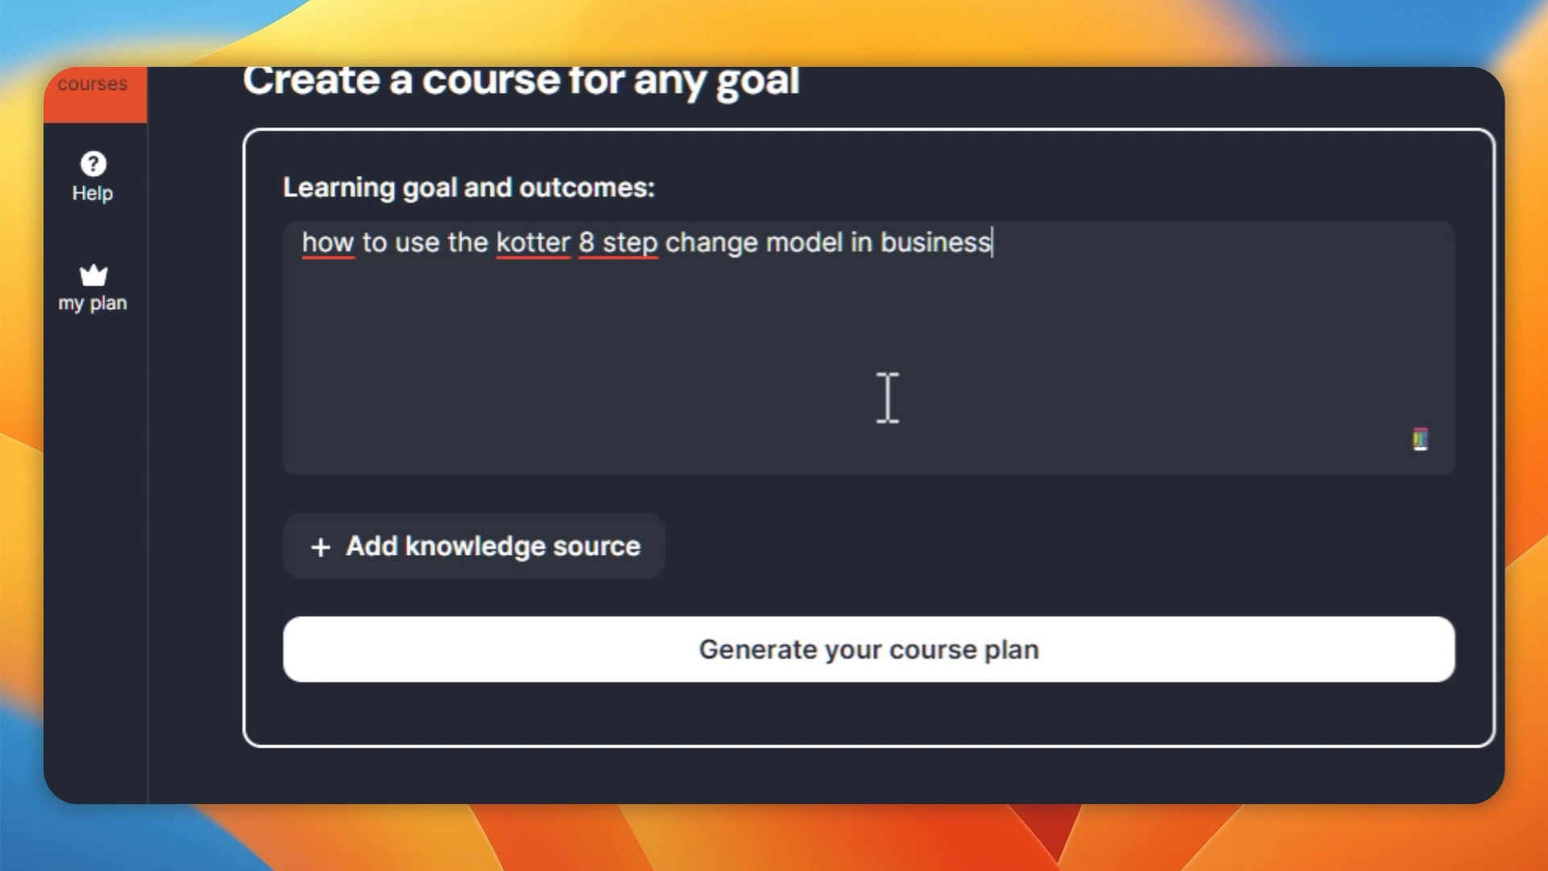
- Look over the knowledge source types, then generate the course plan from the goal
left_click(490, 551)
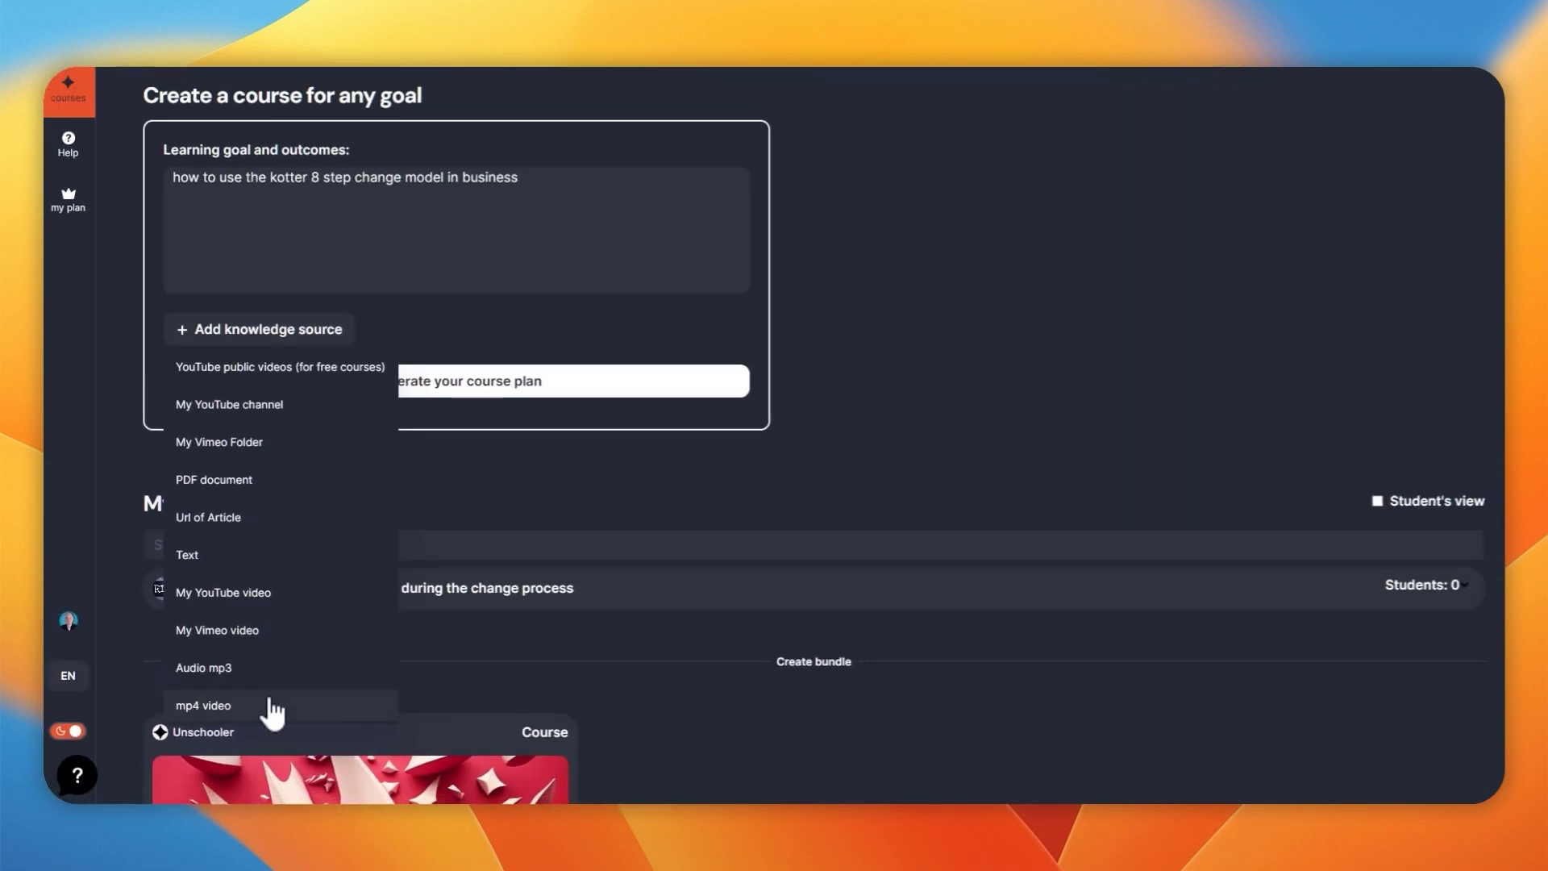
left_click(310, 261)
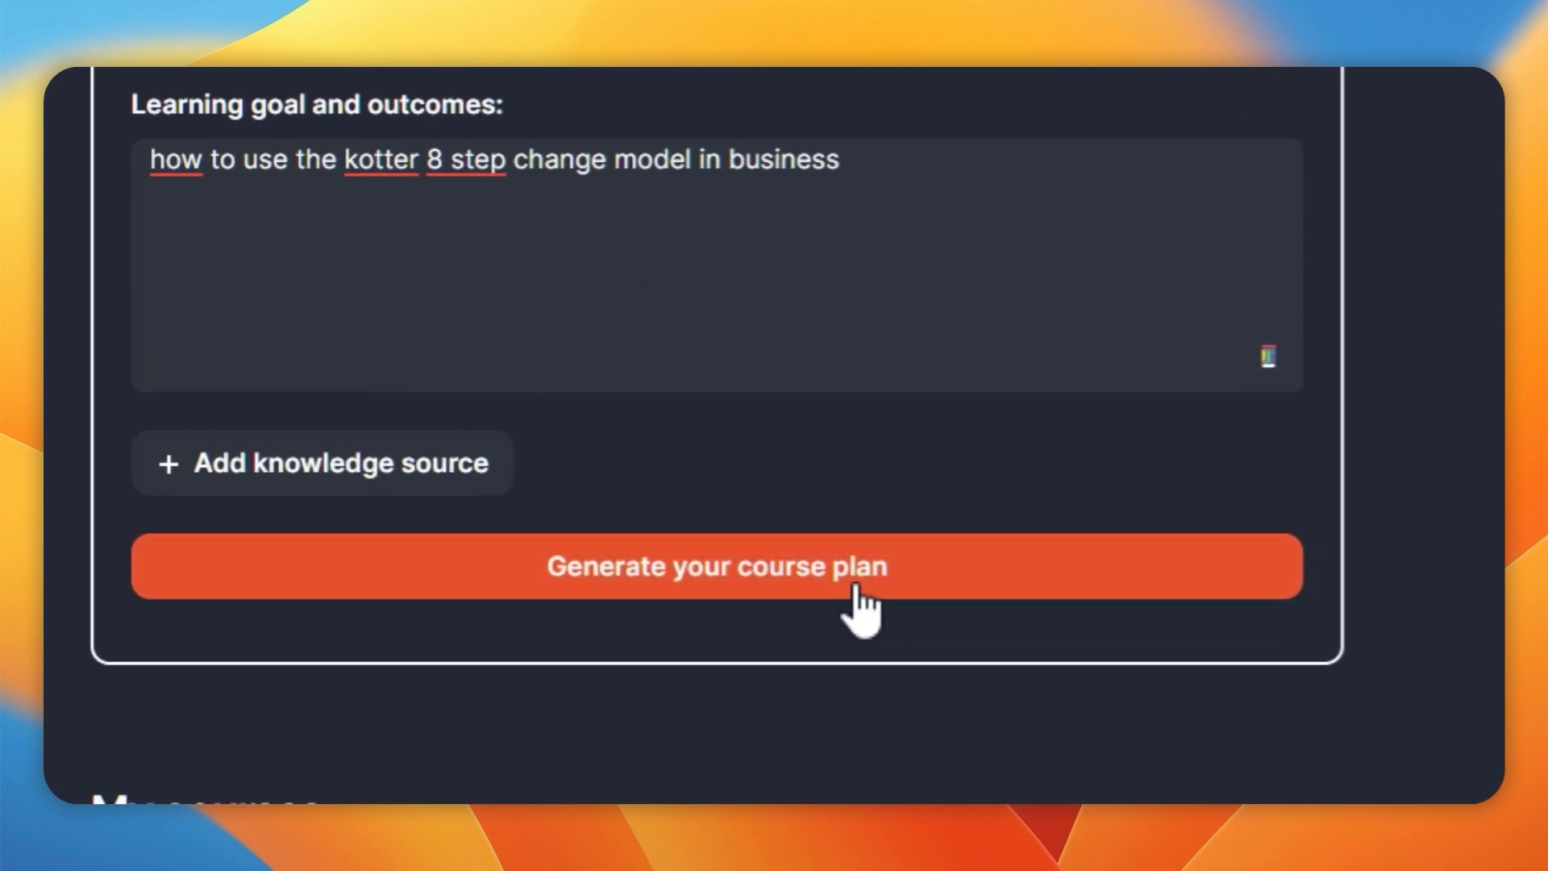
left_click(860, 583)
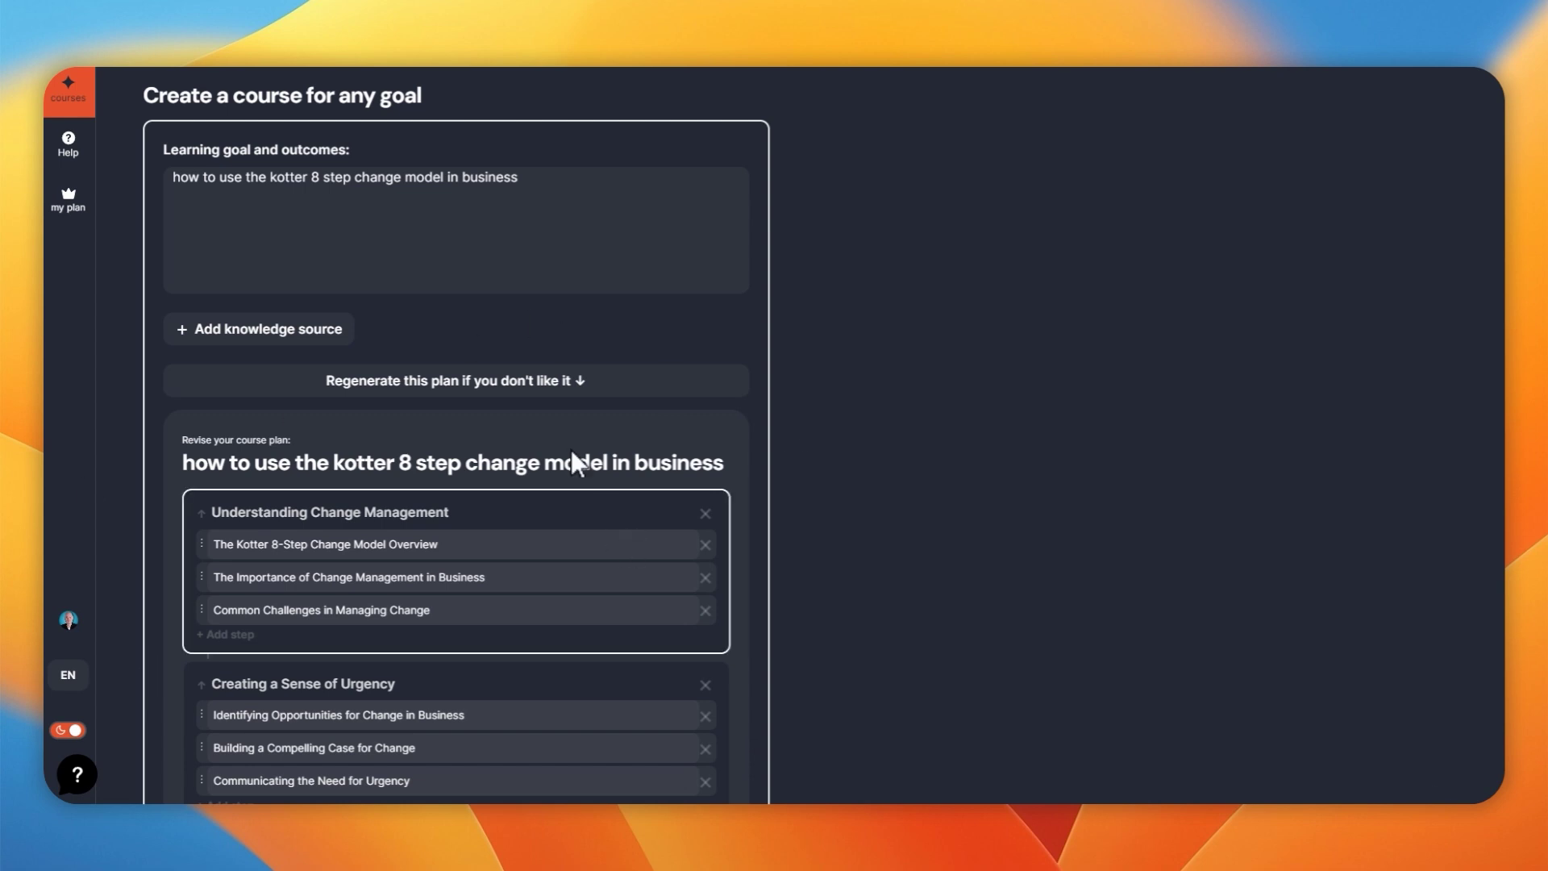
scroll(463, 540, "down", 2)
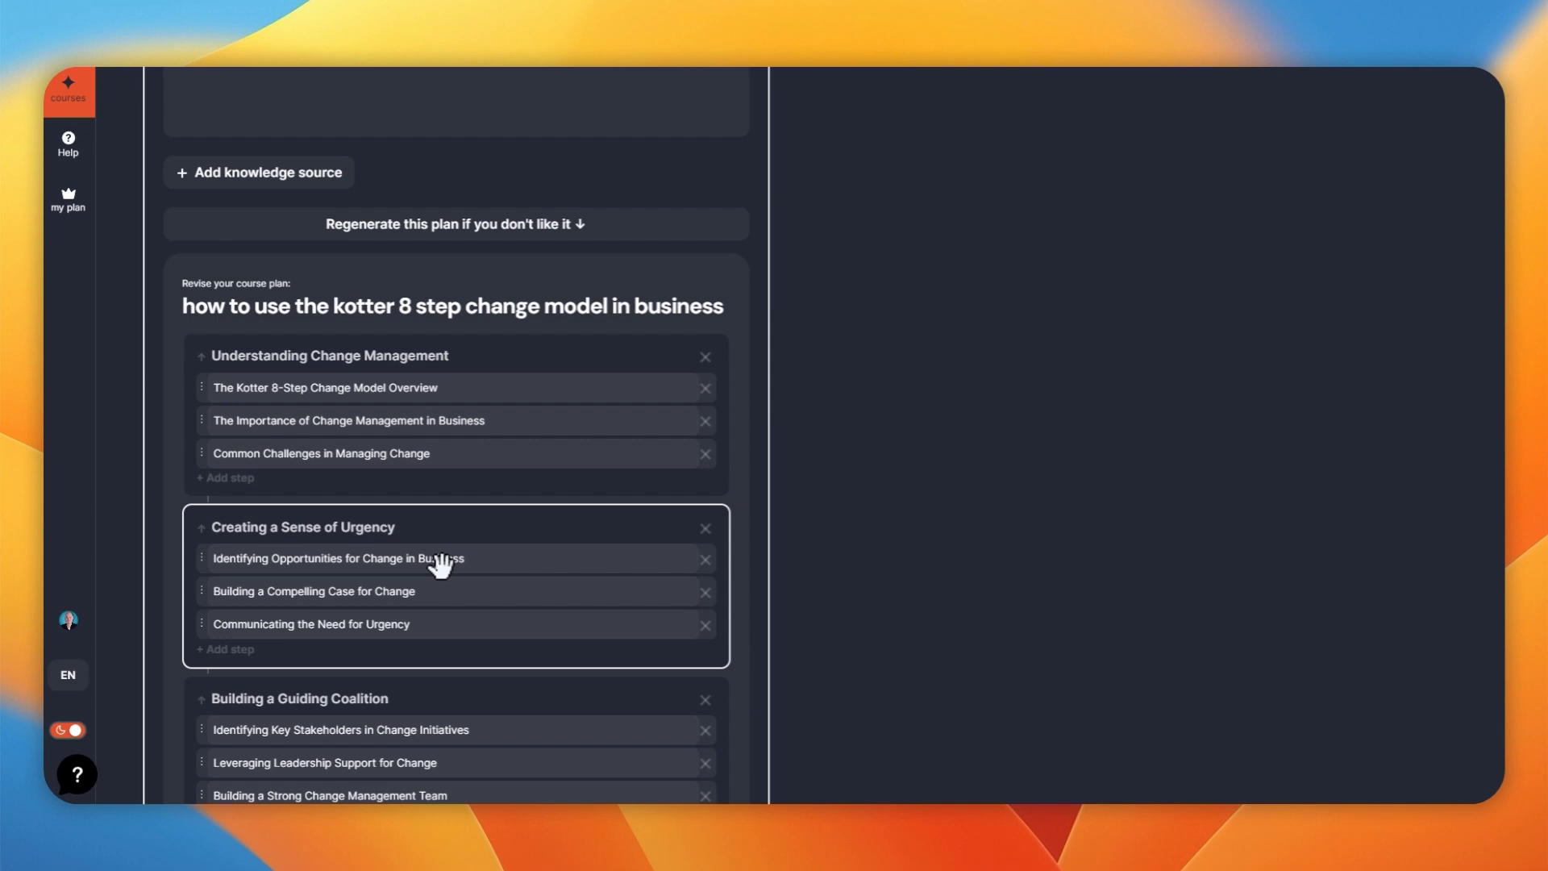
scroll(445, 583, "down", 1)
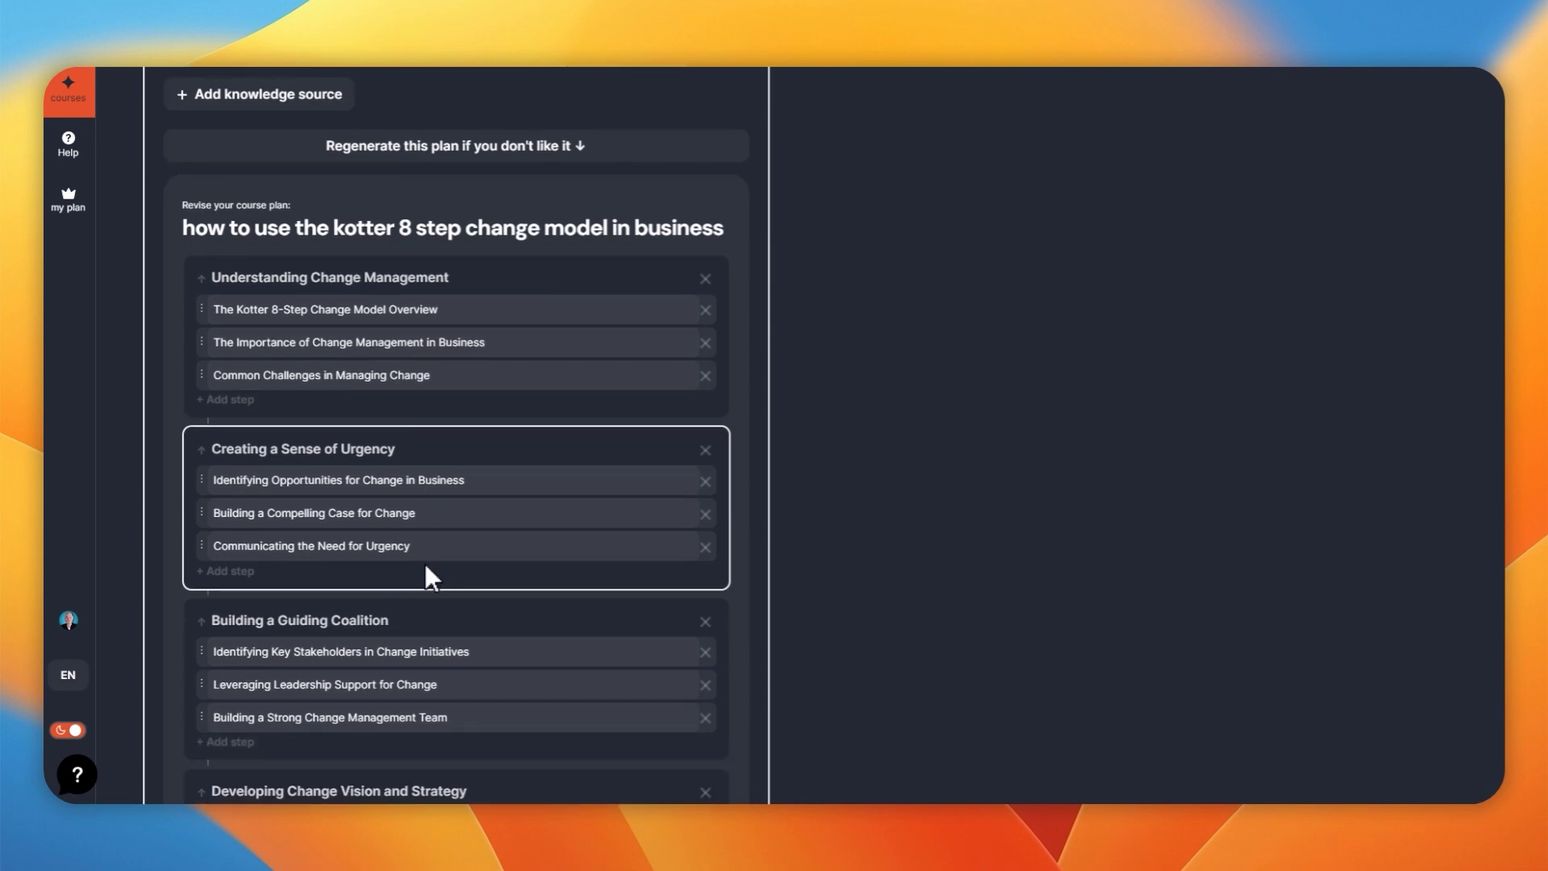
scroll(425, 565, "down", 1)
scroll(432, 594, "down", 1)
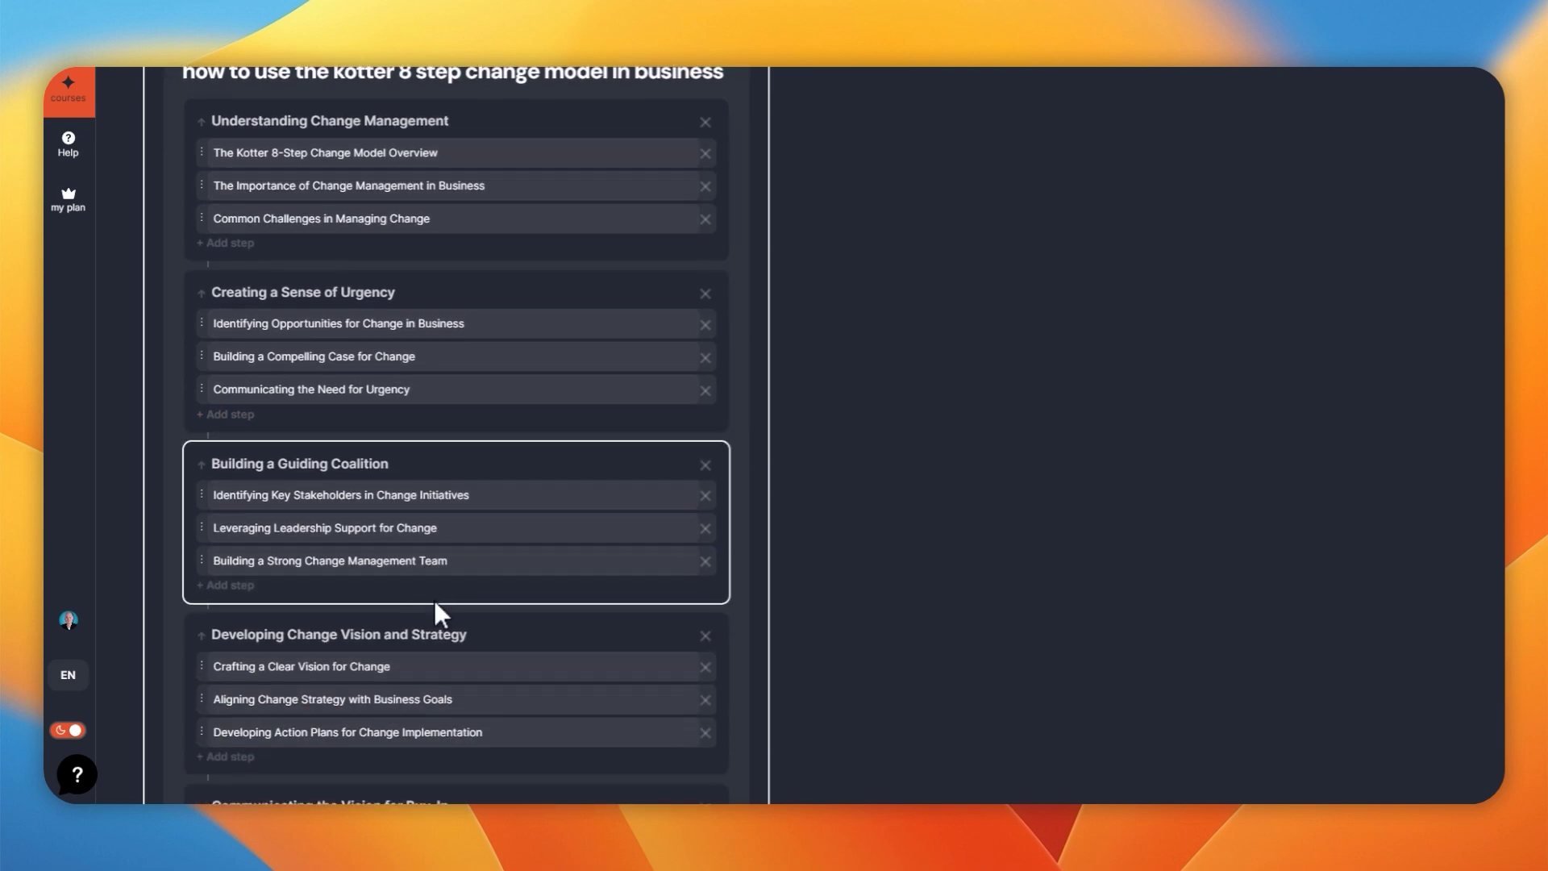
scroll(435, 612, "down", 1)
scroll(435, 612, "down", 1)
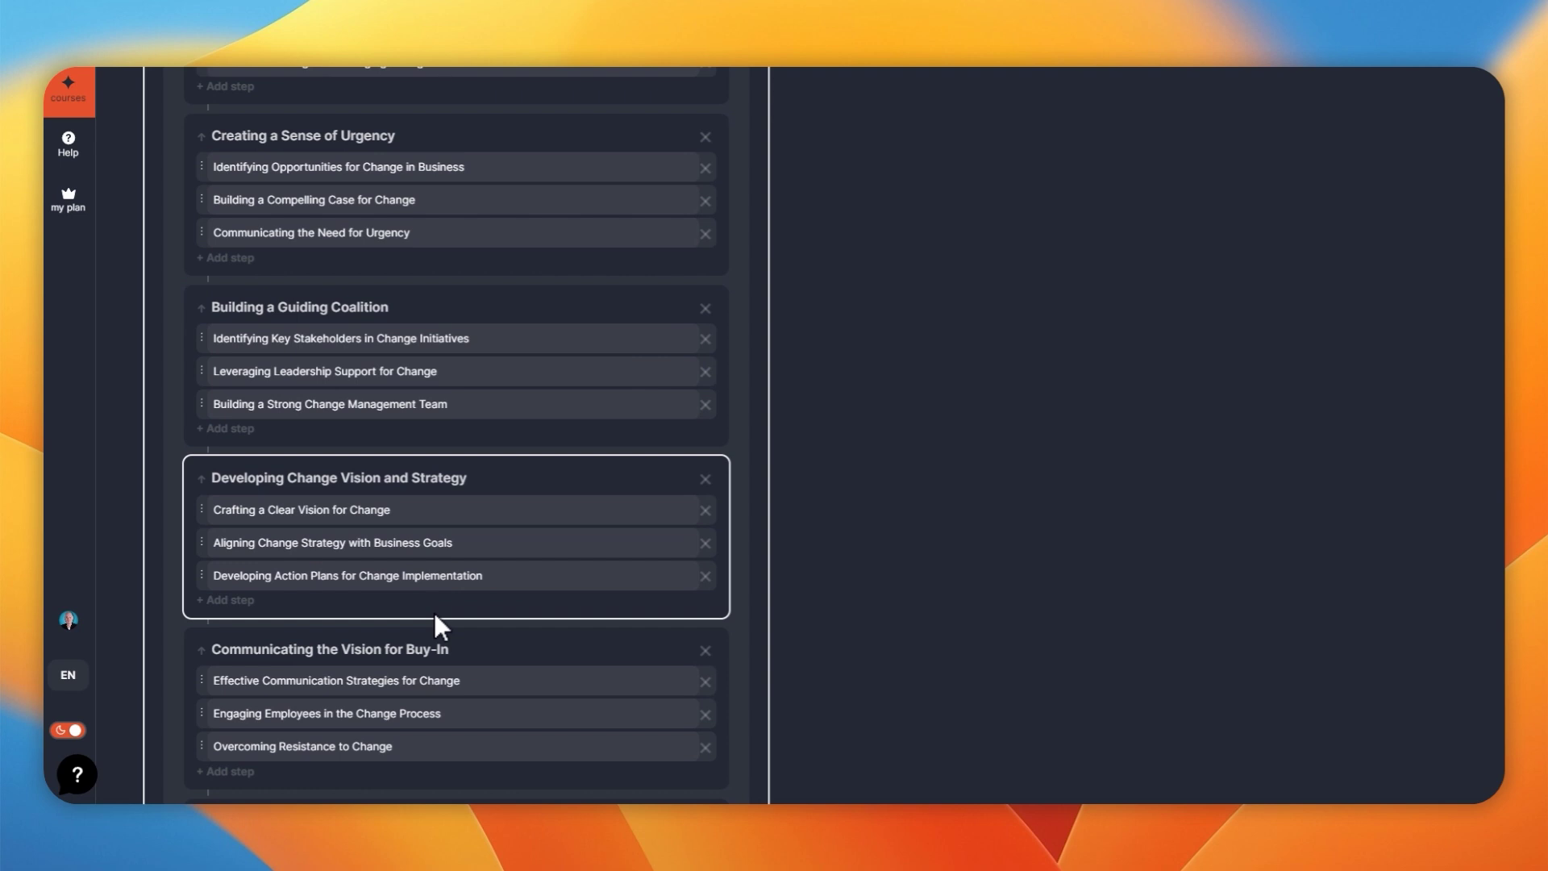
scroll(433, 612, "down", 1)
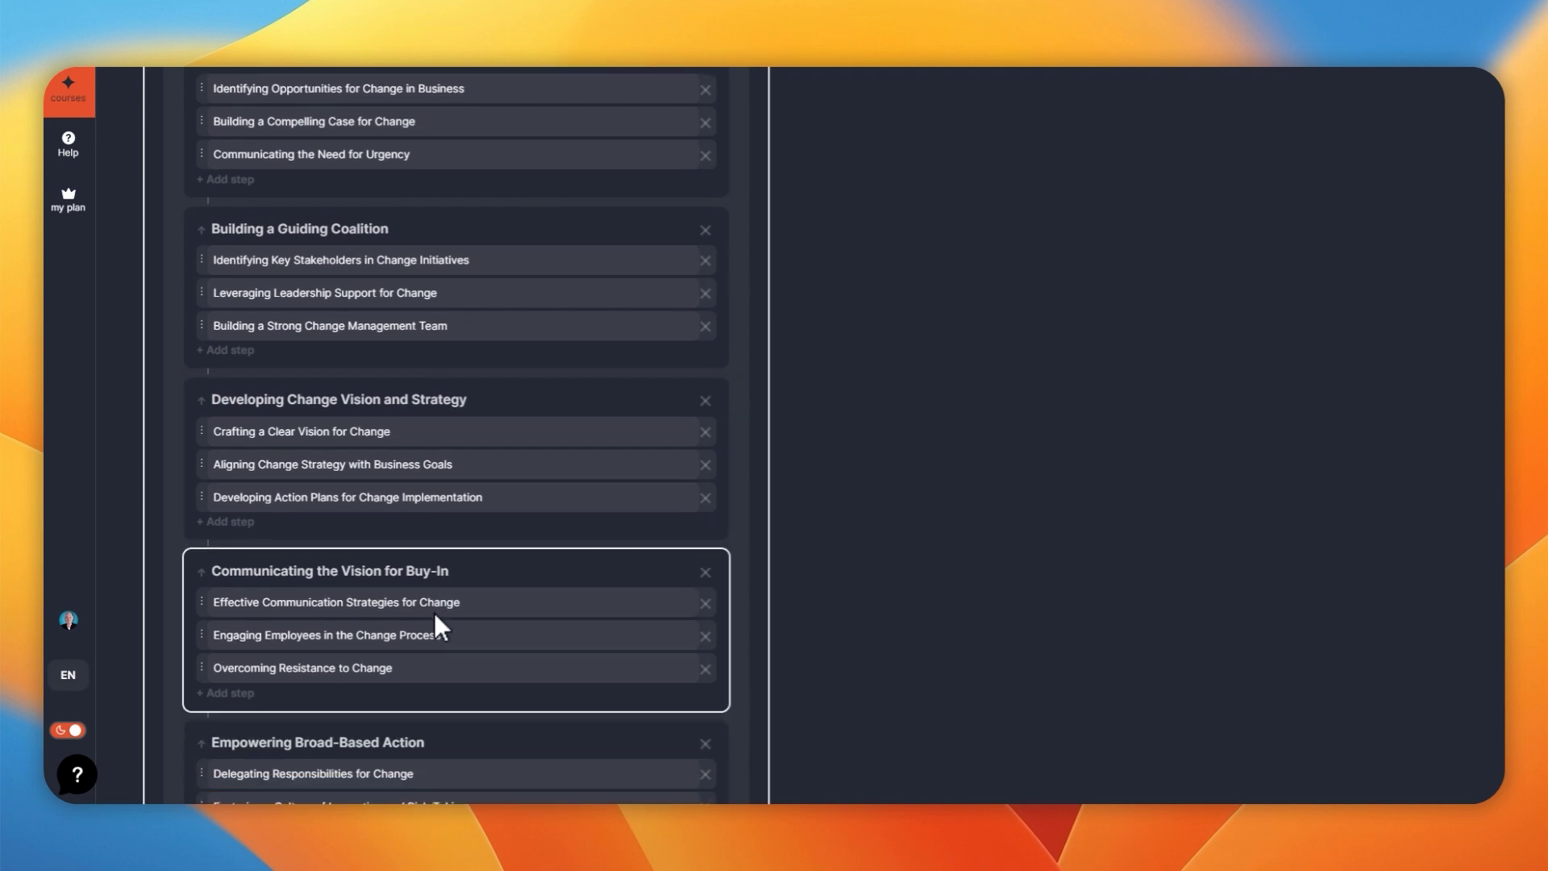
scroll(435, 613, "down", 1)
scroll(434, 611, "down", 10)
- Create the course from the reviewed nine-module Kotter plan
left_click(442, 590)
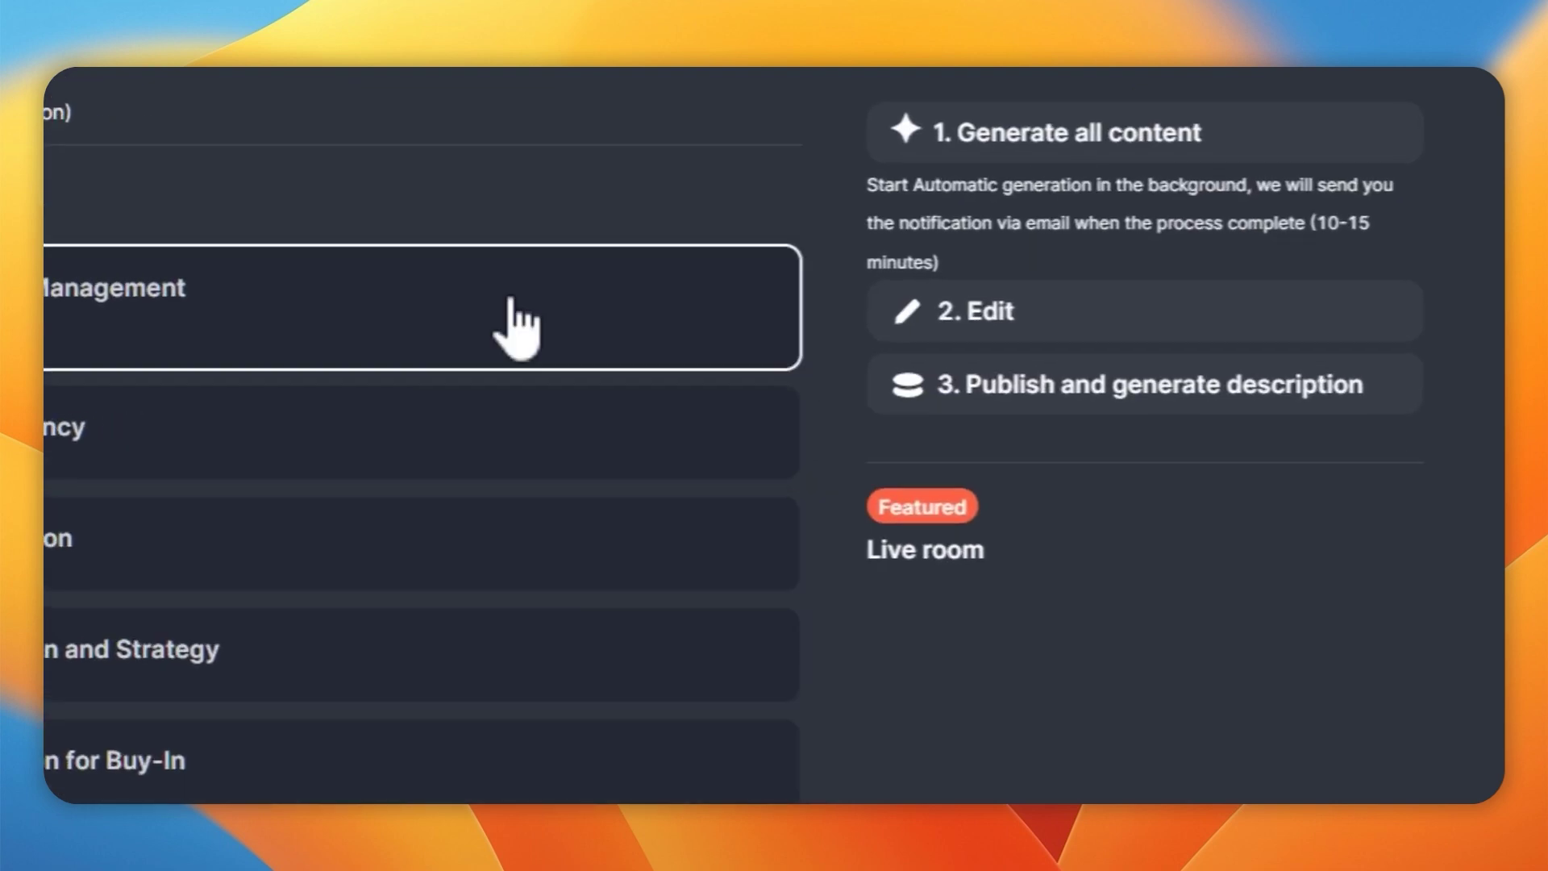
- Generate all lesson content, briefly view module 9, Anchoring New Approaches, then return
left_click(1036, 203)
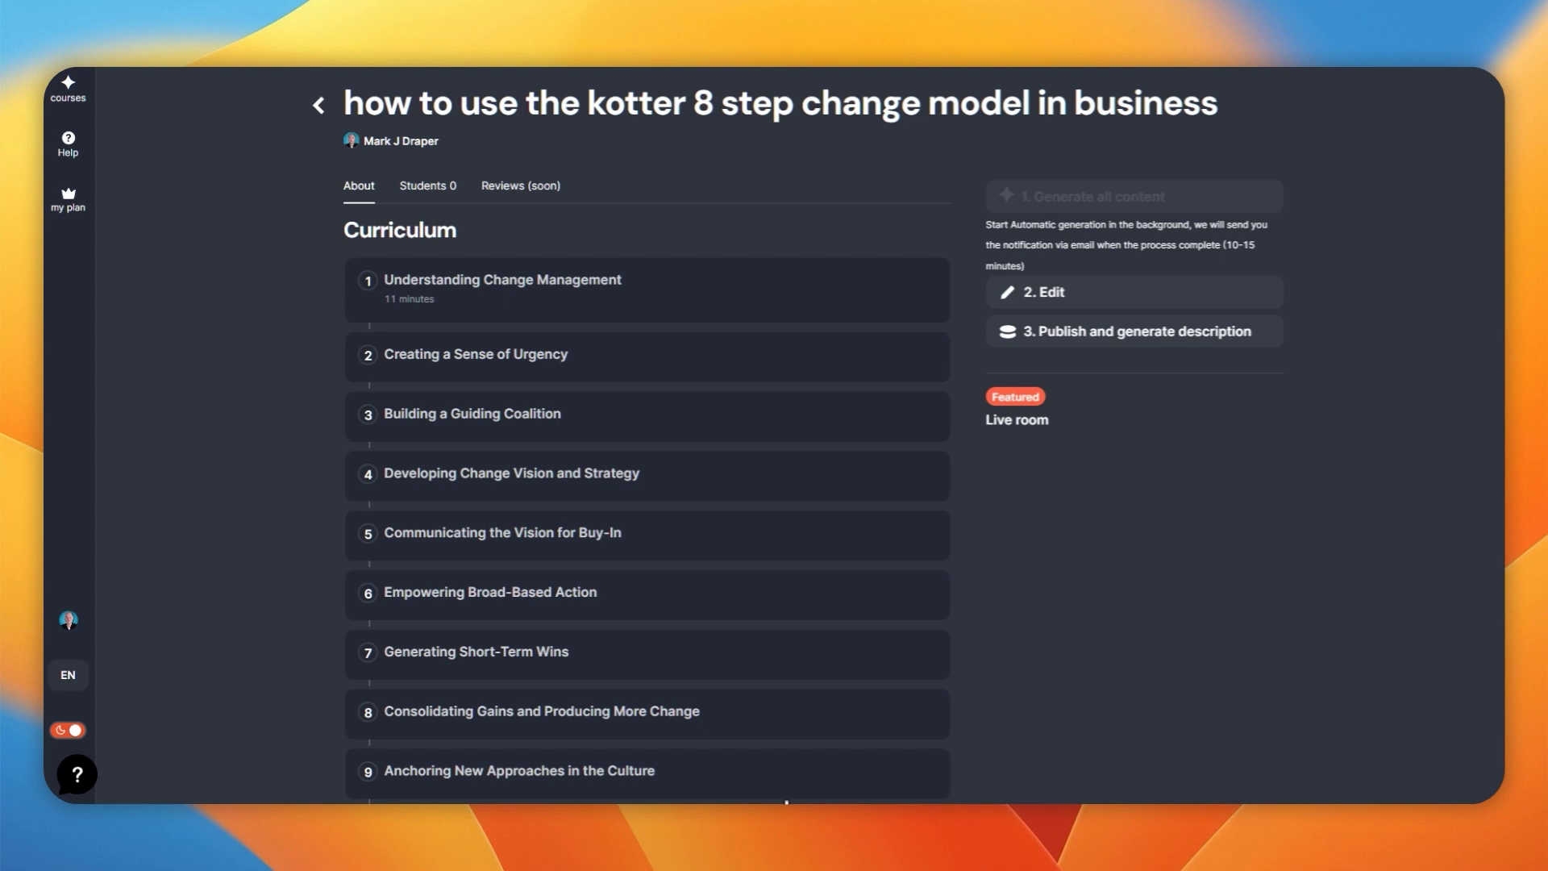
scroll(553, 608, "down", 5)
scroll(871, 545, "up", 5)
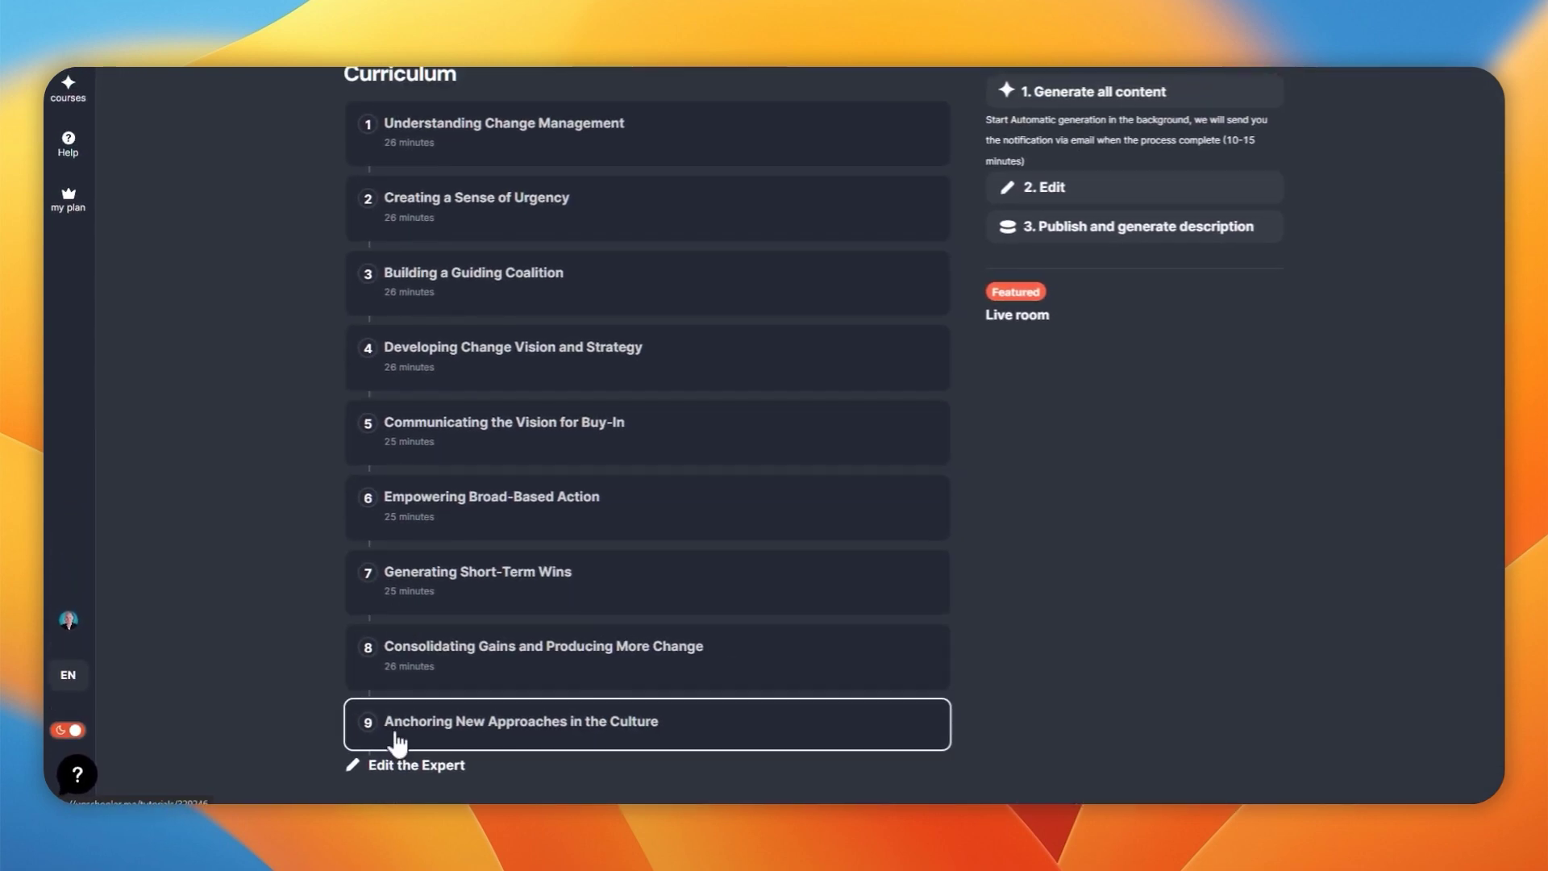
left_click(398, 728)
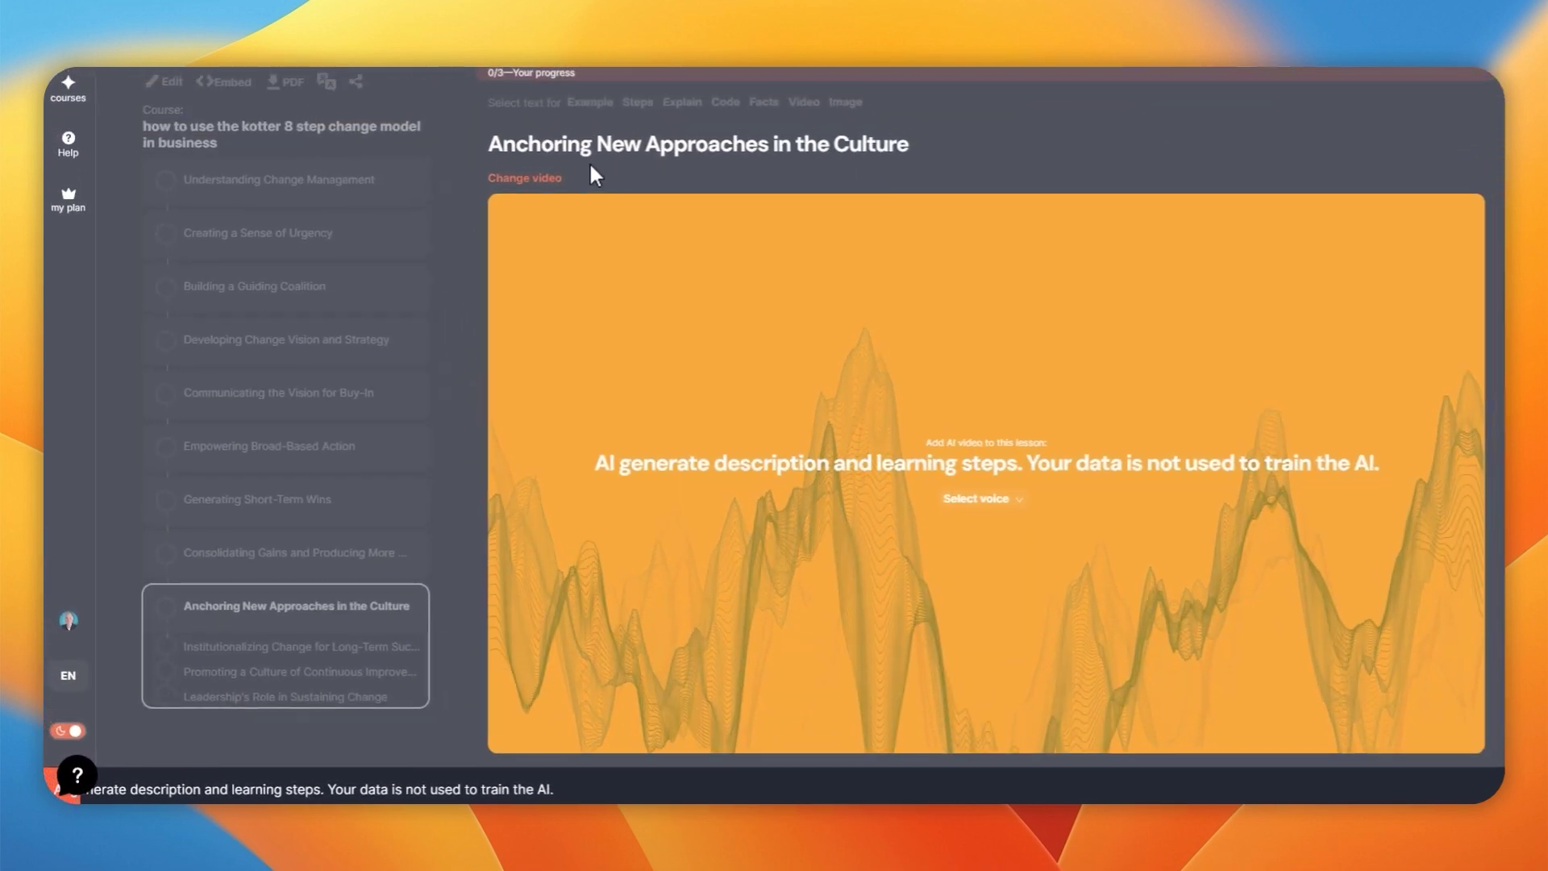
left_click(591, 175)
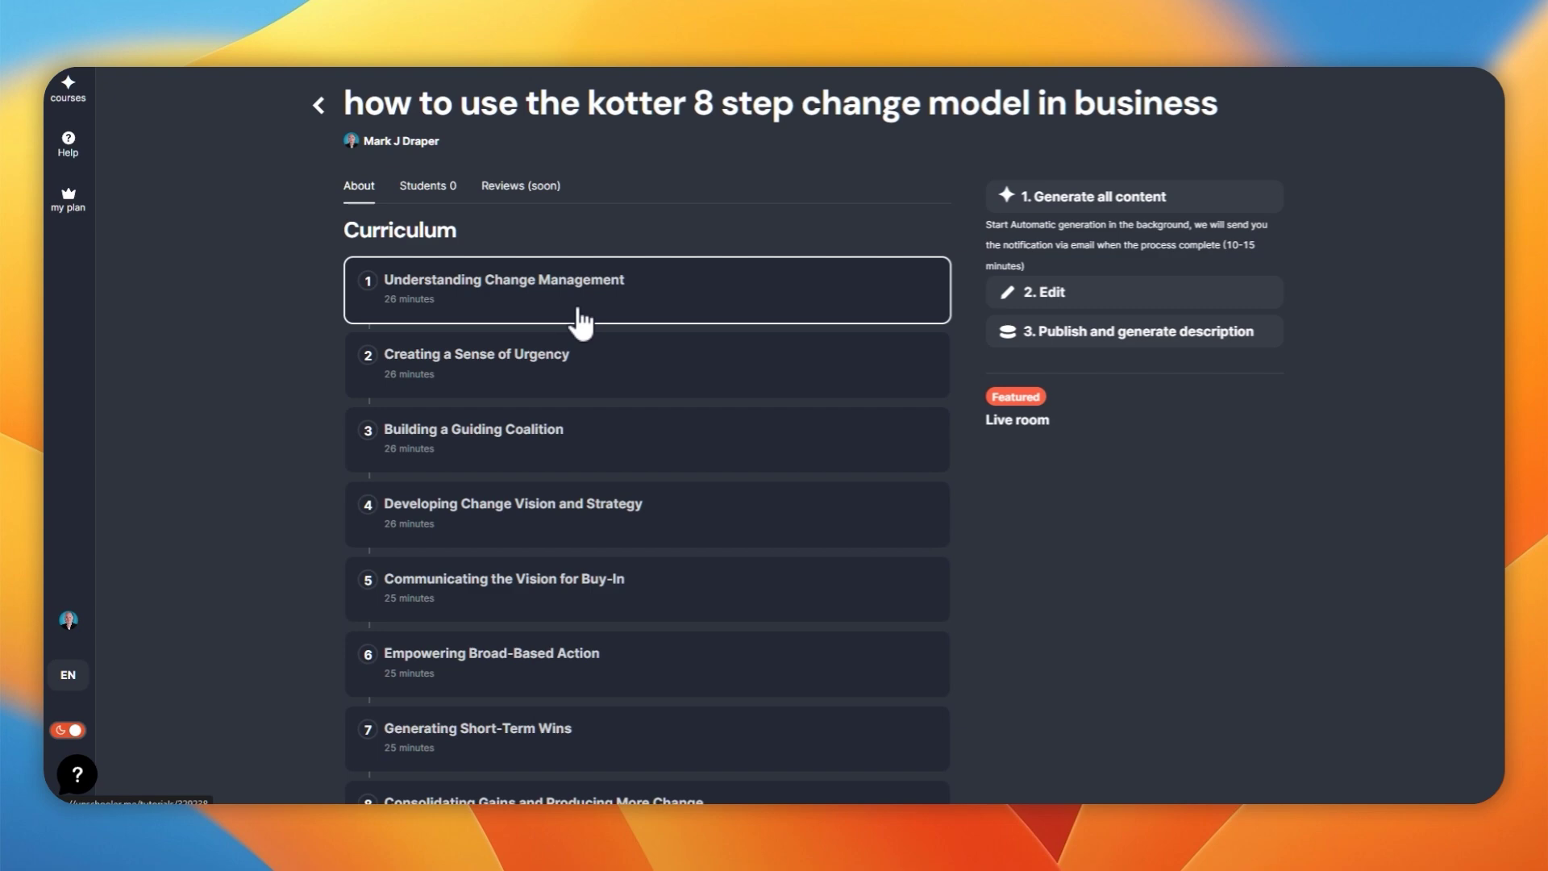
- Read the Kotter Overview, Importance of Change Management, and Common Challenges articles
left_click(524, 299)
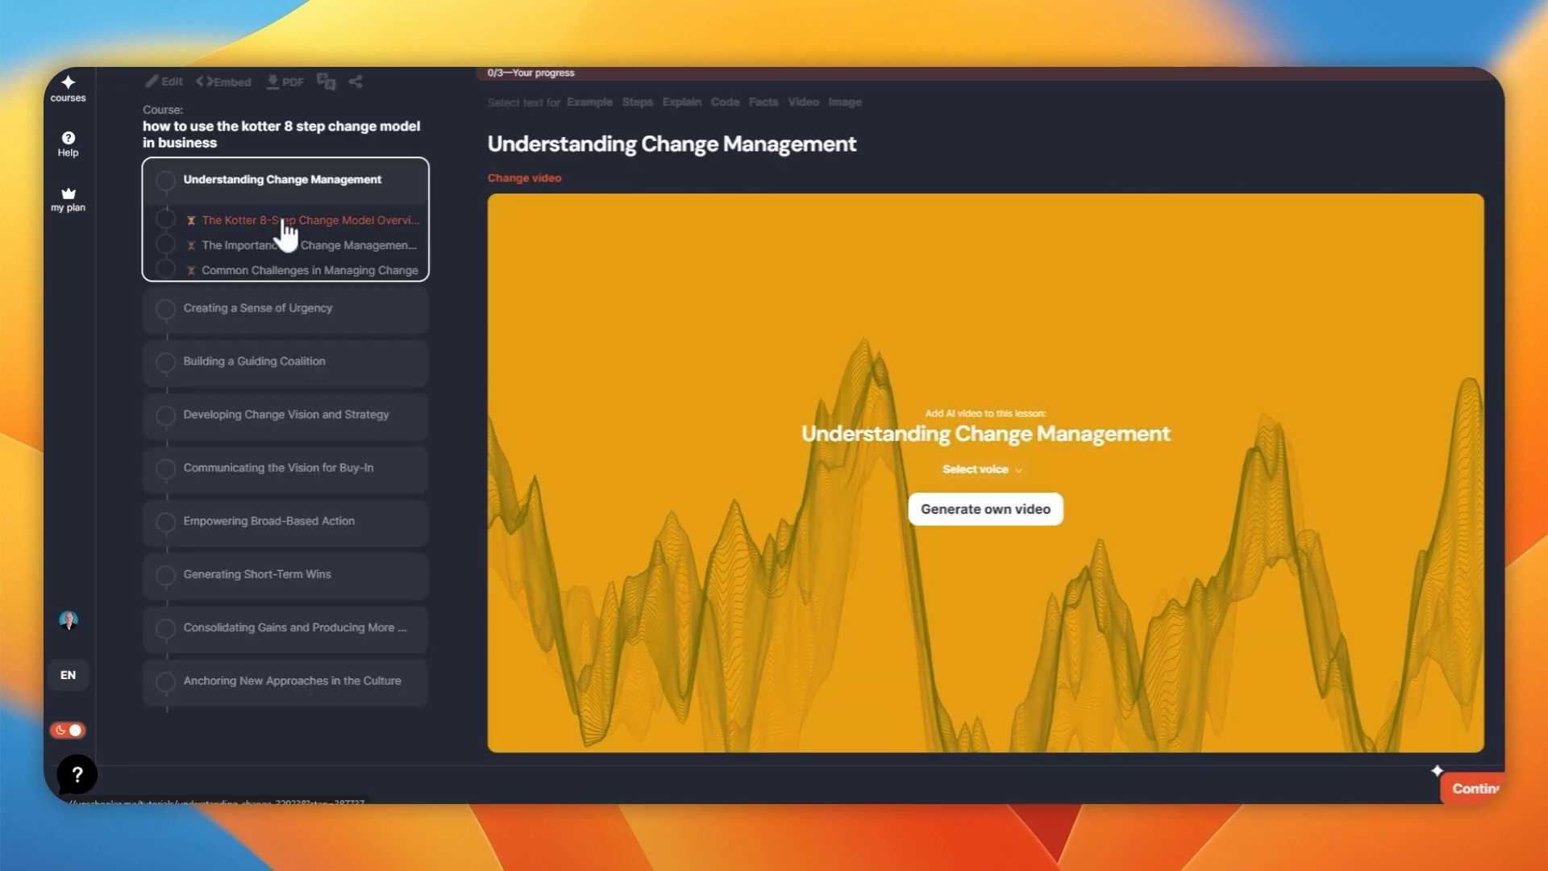
left_click(243, 223)
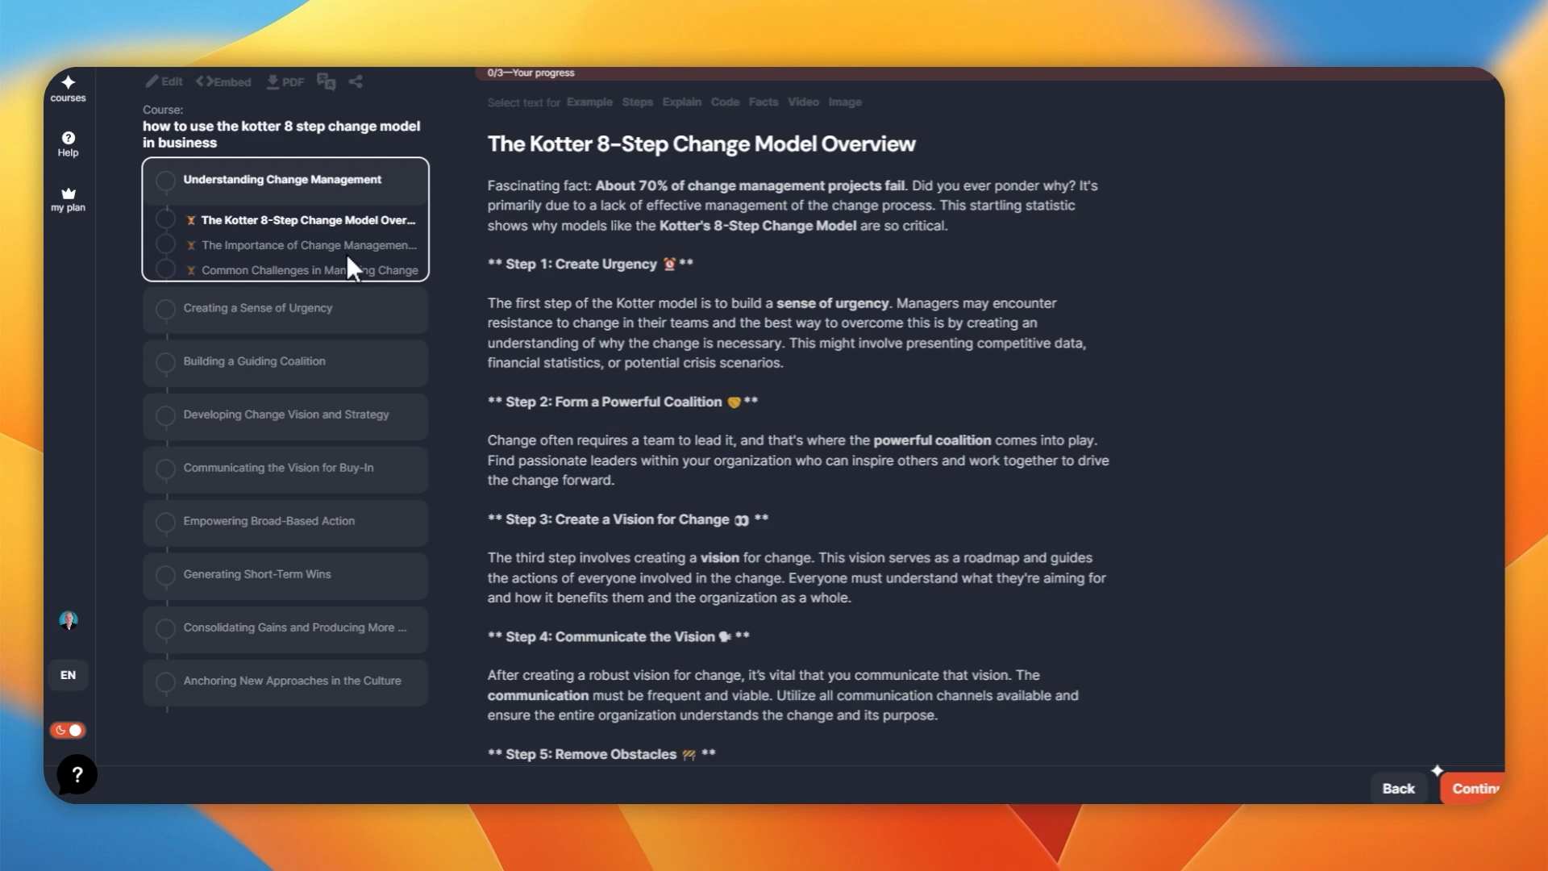
scroll(580, 285, "down", 5)
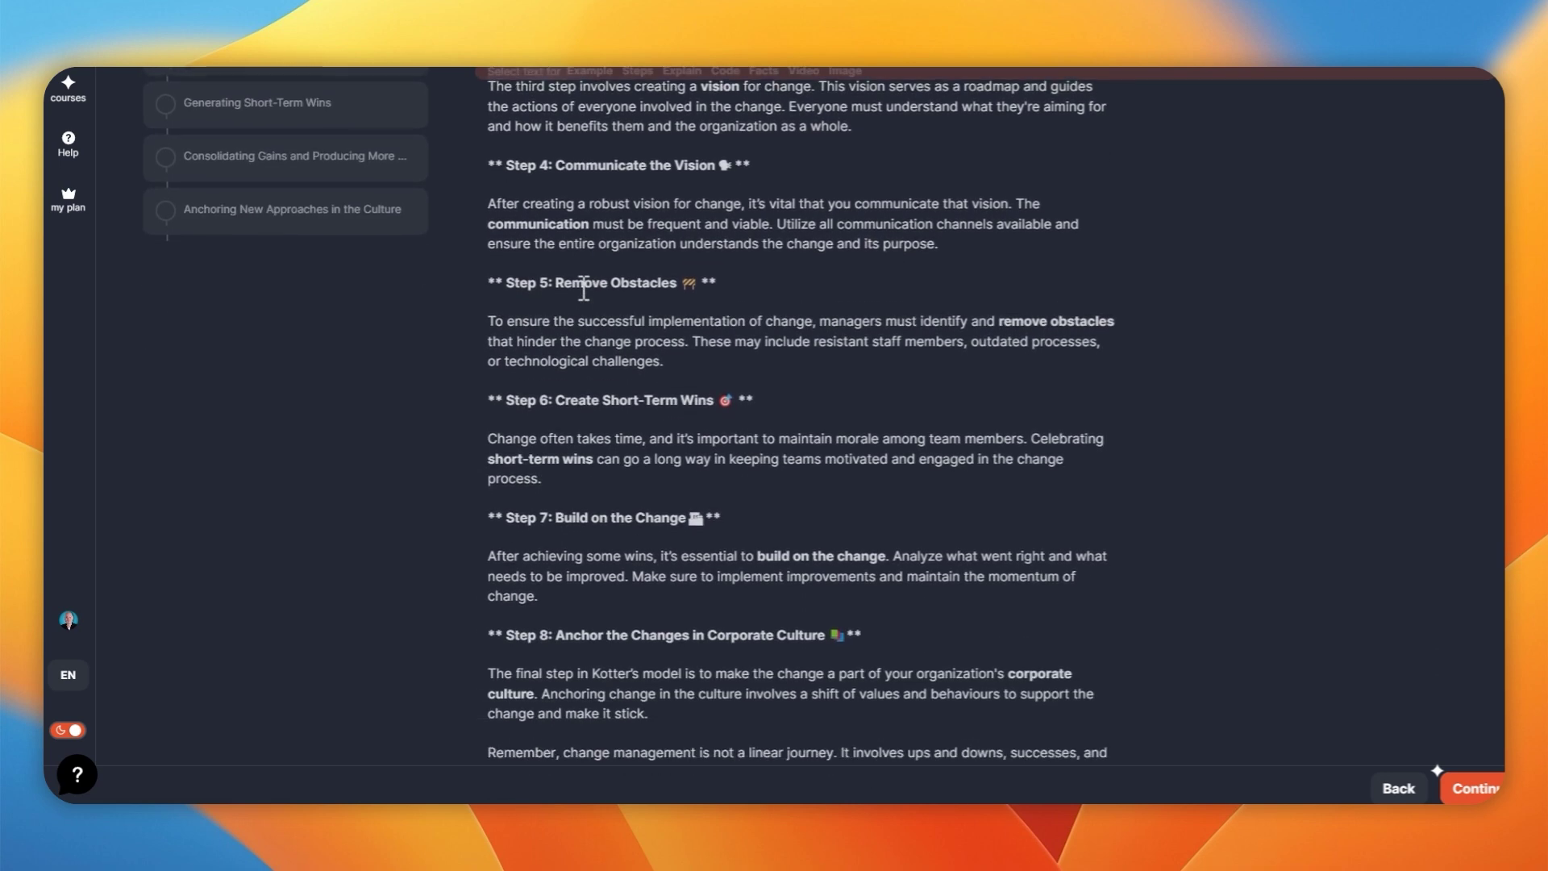
scroll(584, 288, "down", 2)
scroll(583, 288, "down", 3)
scroll(584, 288, "down", 1)
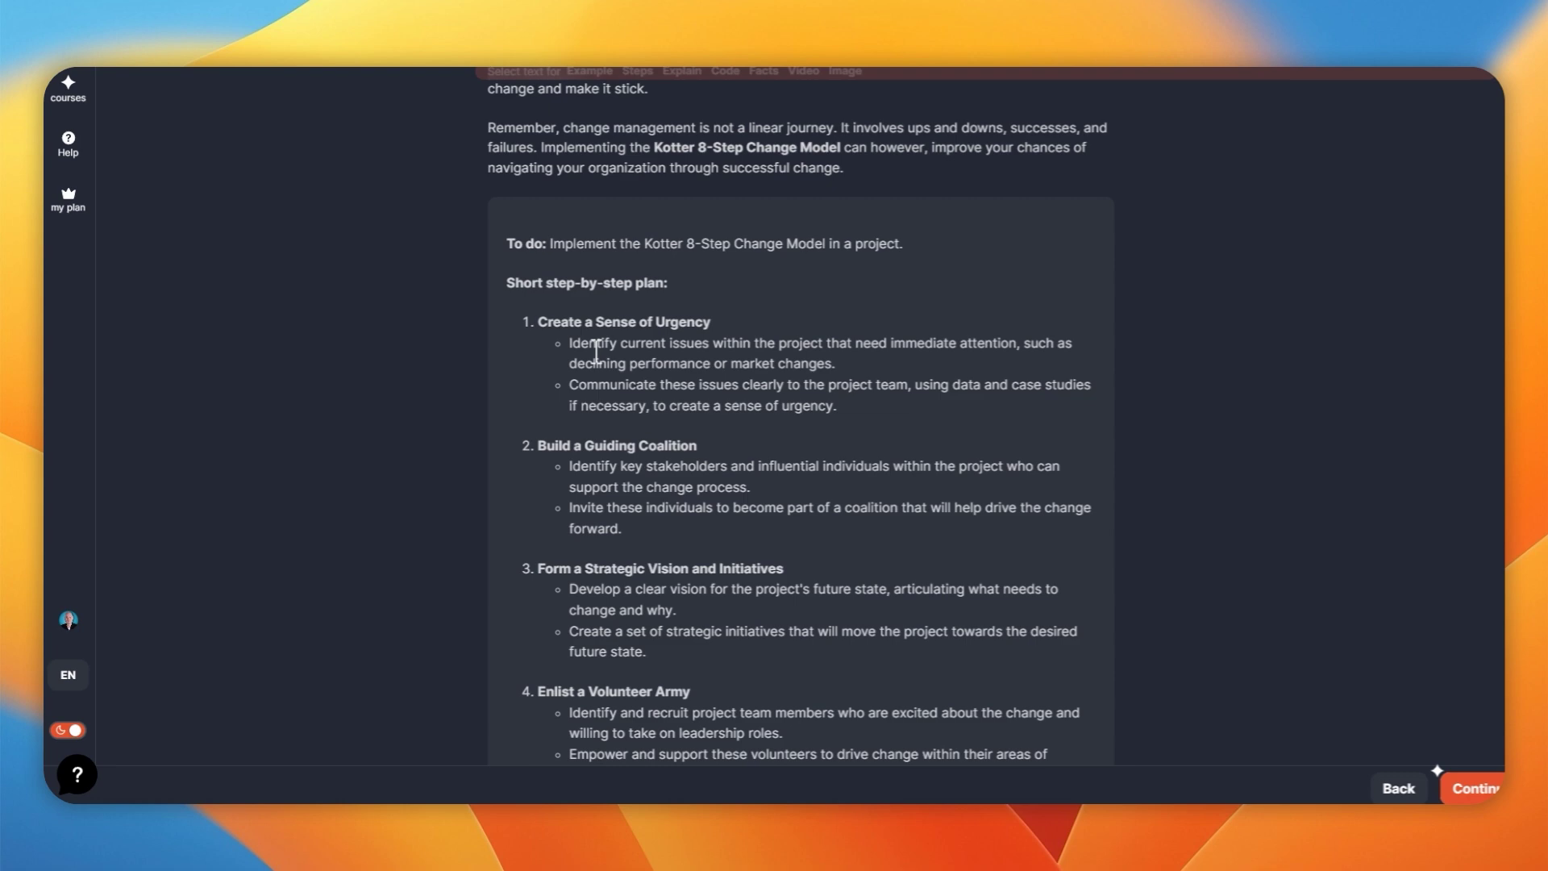
scroll(597, 366, "down", 2)
scroll(597, 372, "down", 3)
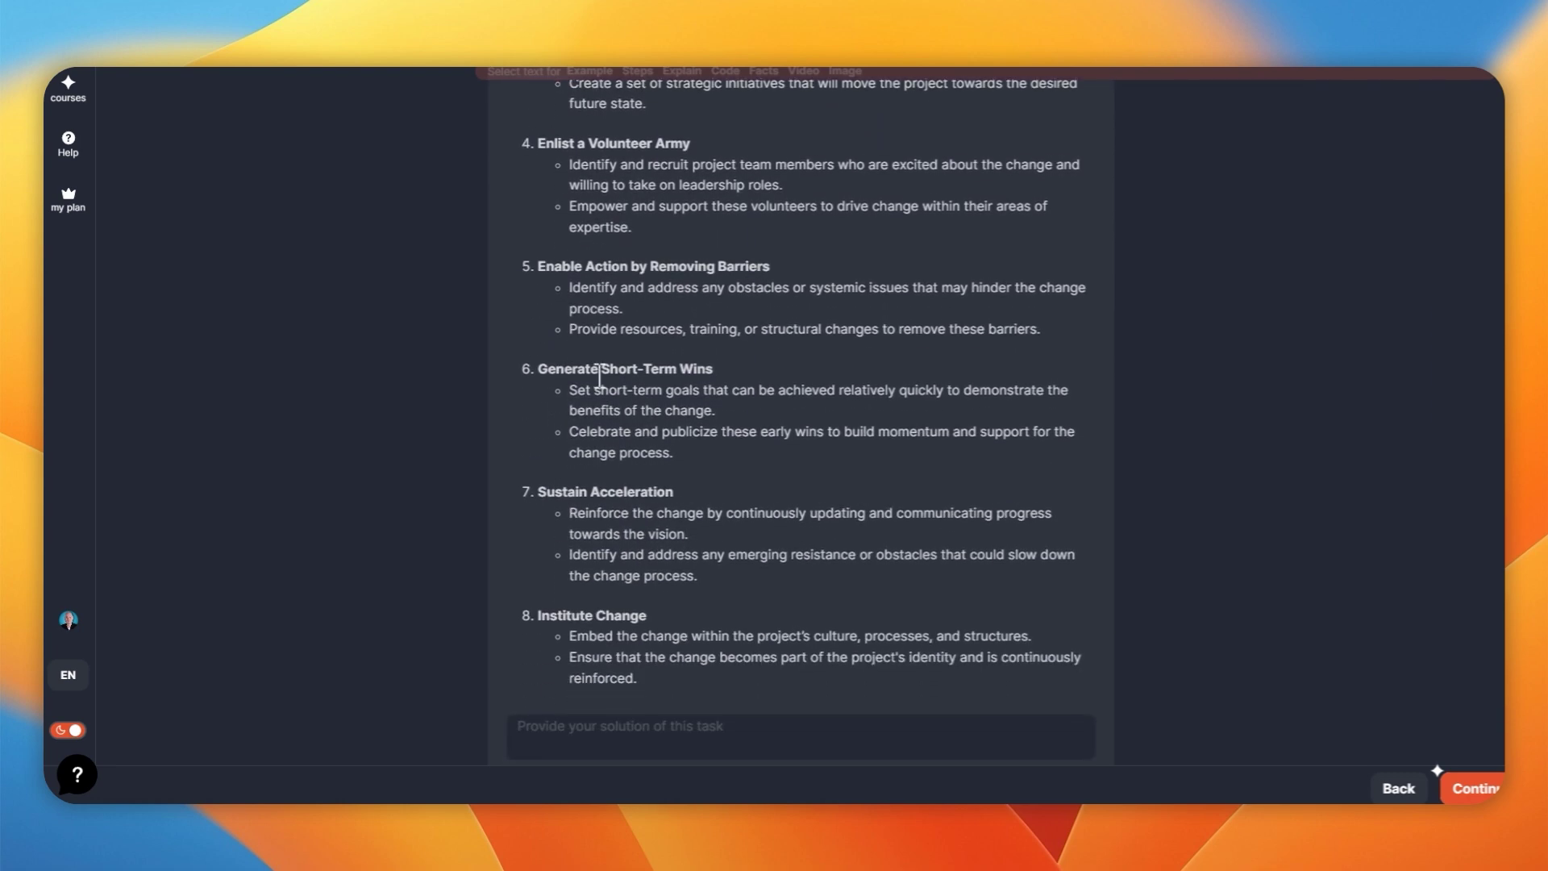
scroll(598, 377, "down", 1)
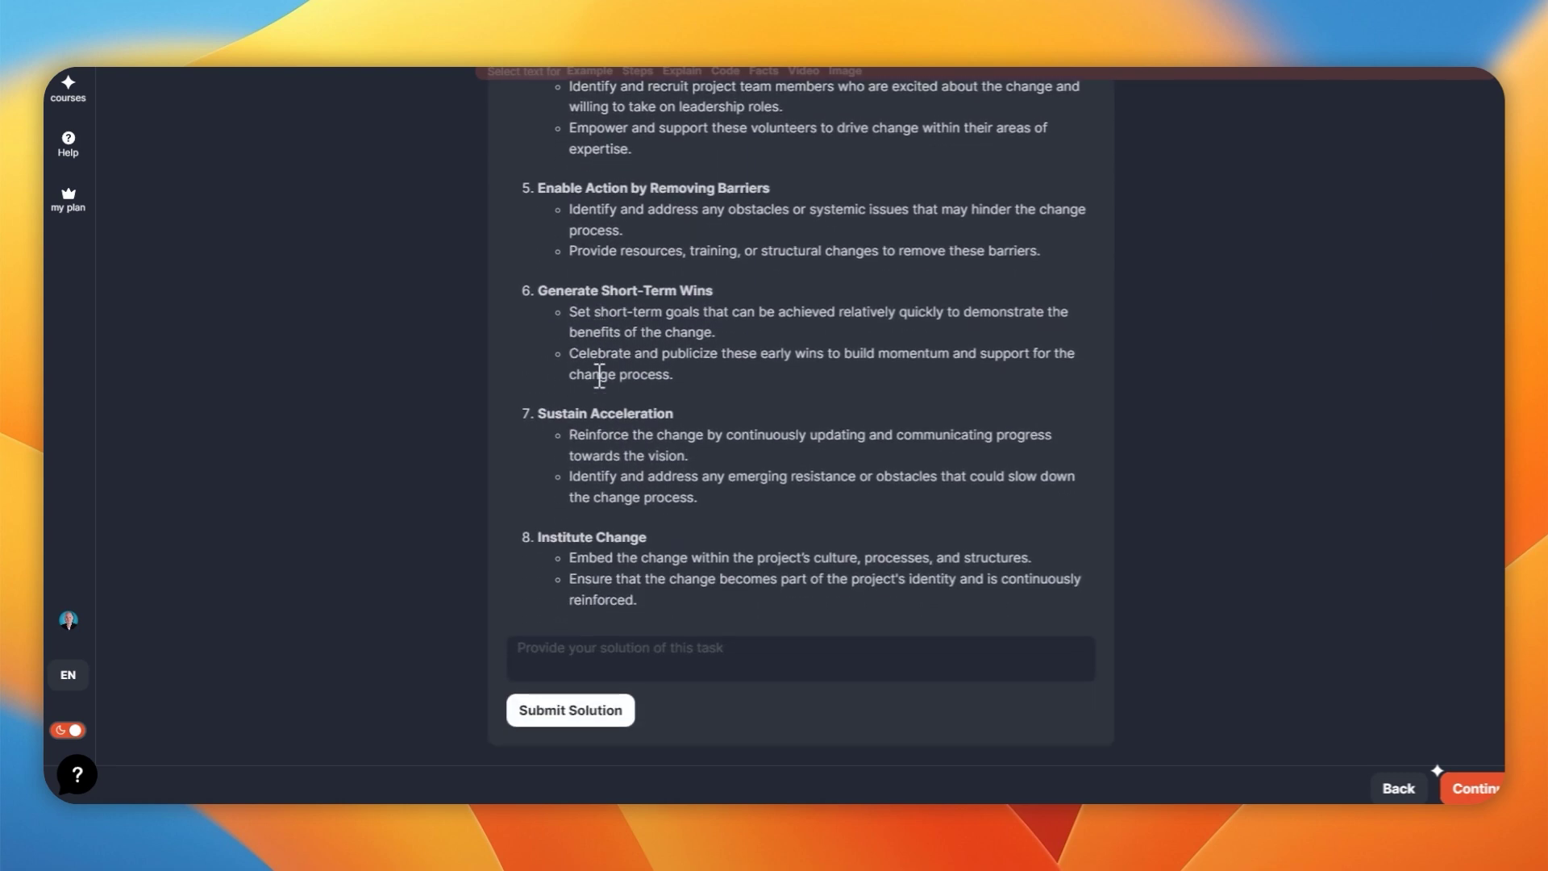
scroll(597, 378, "up", 3)
scroll(597, 377, "up", 2)
scroll(593, 382, "up", 3)
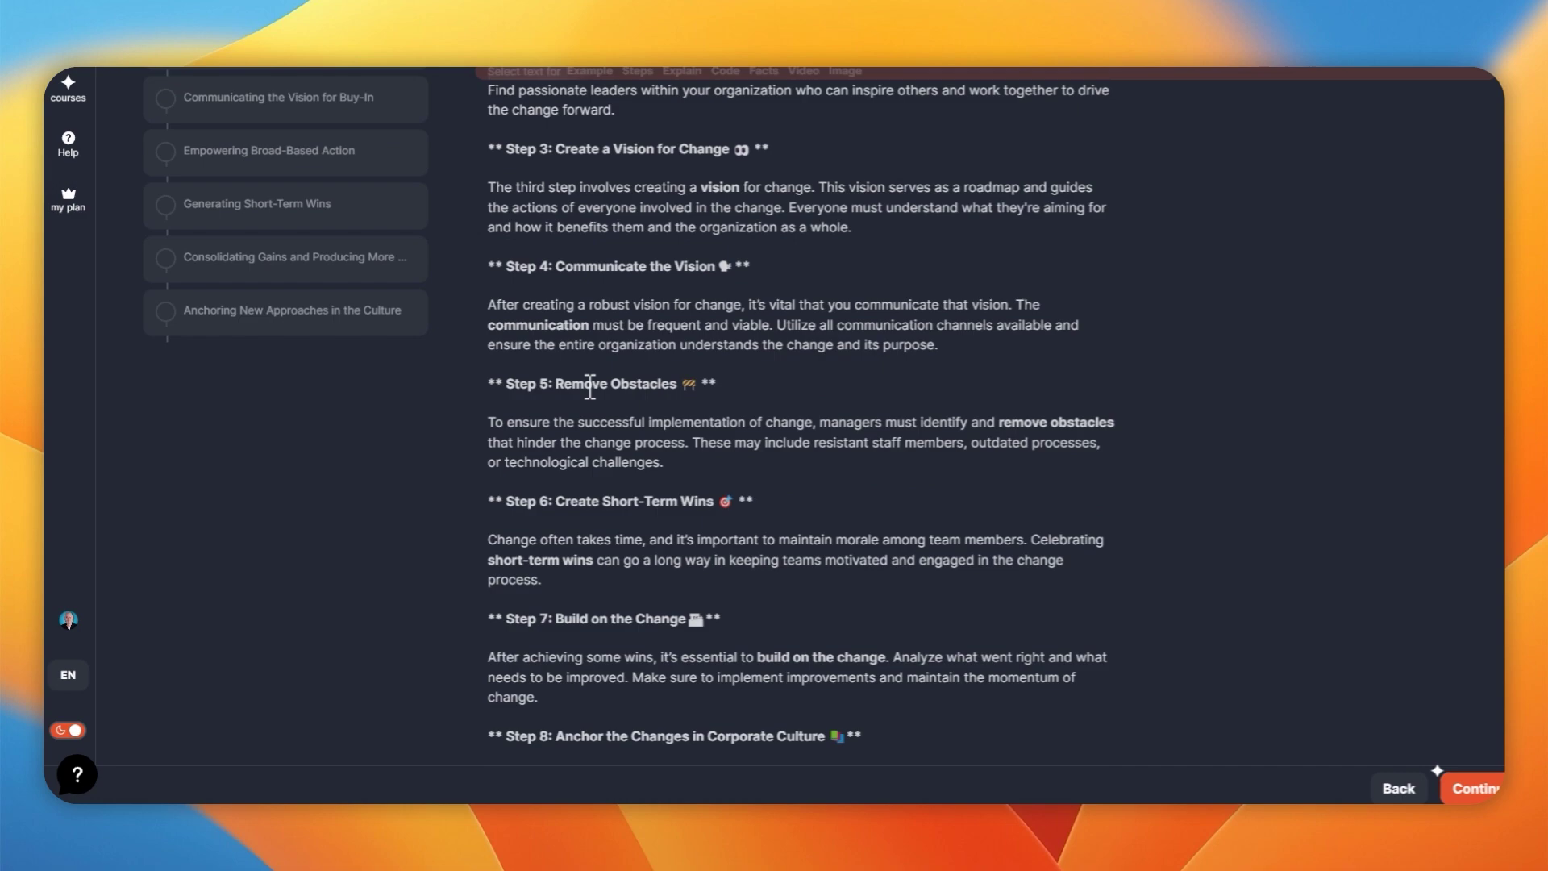
scroll(589, 384, "up", 1)
scroll(589, 386, "up", 2)
left_click(359, 247)
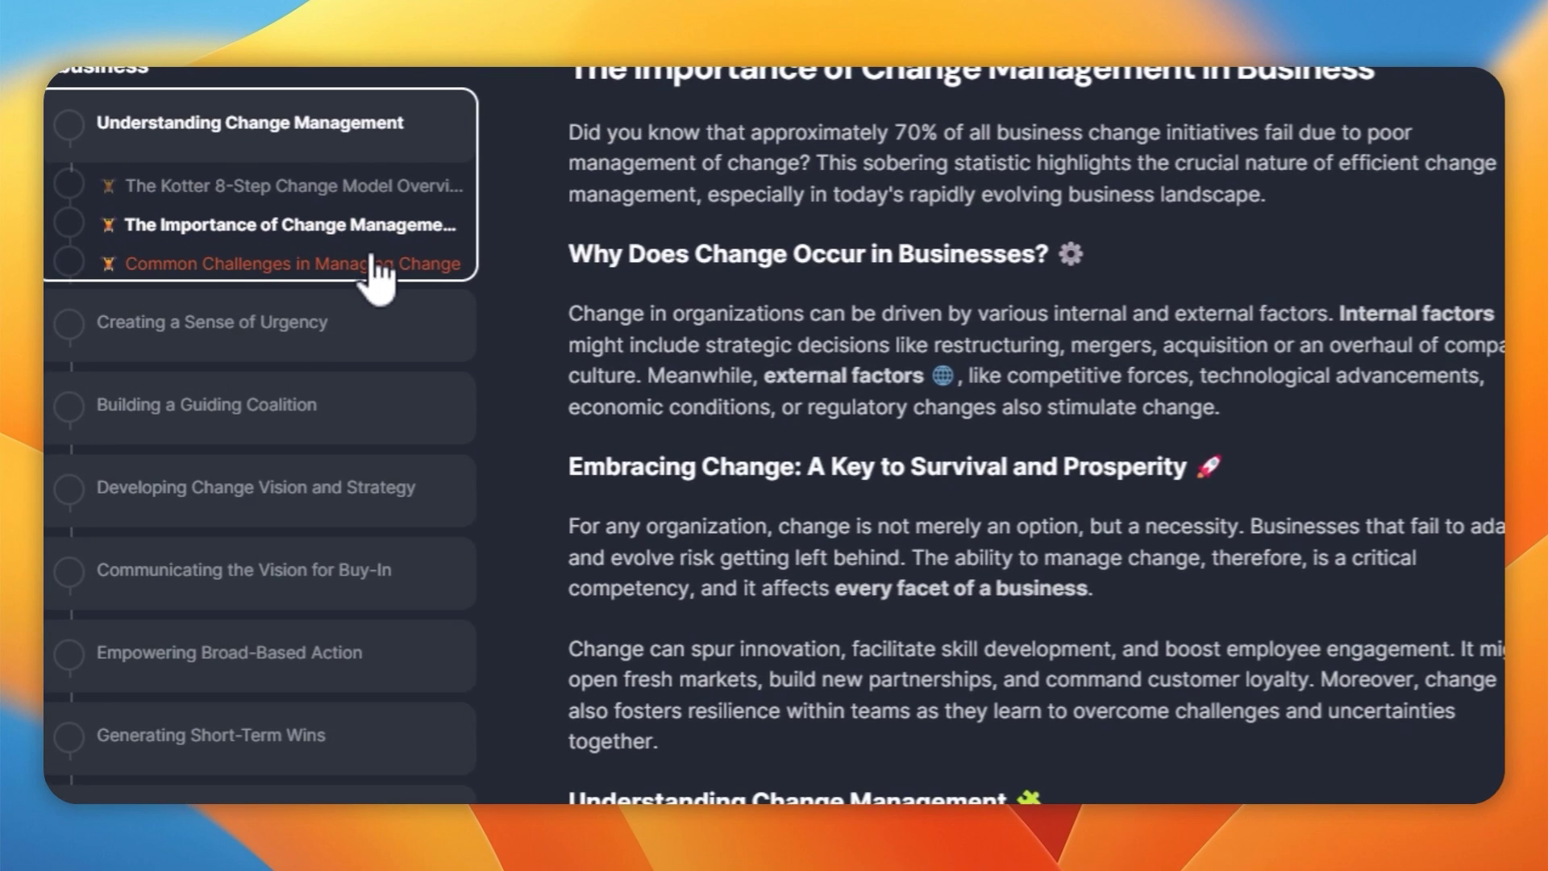
left_click(375, 267)
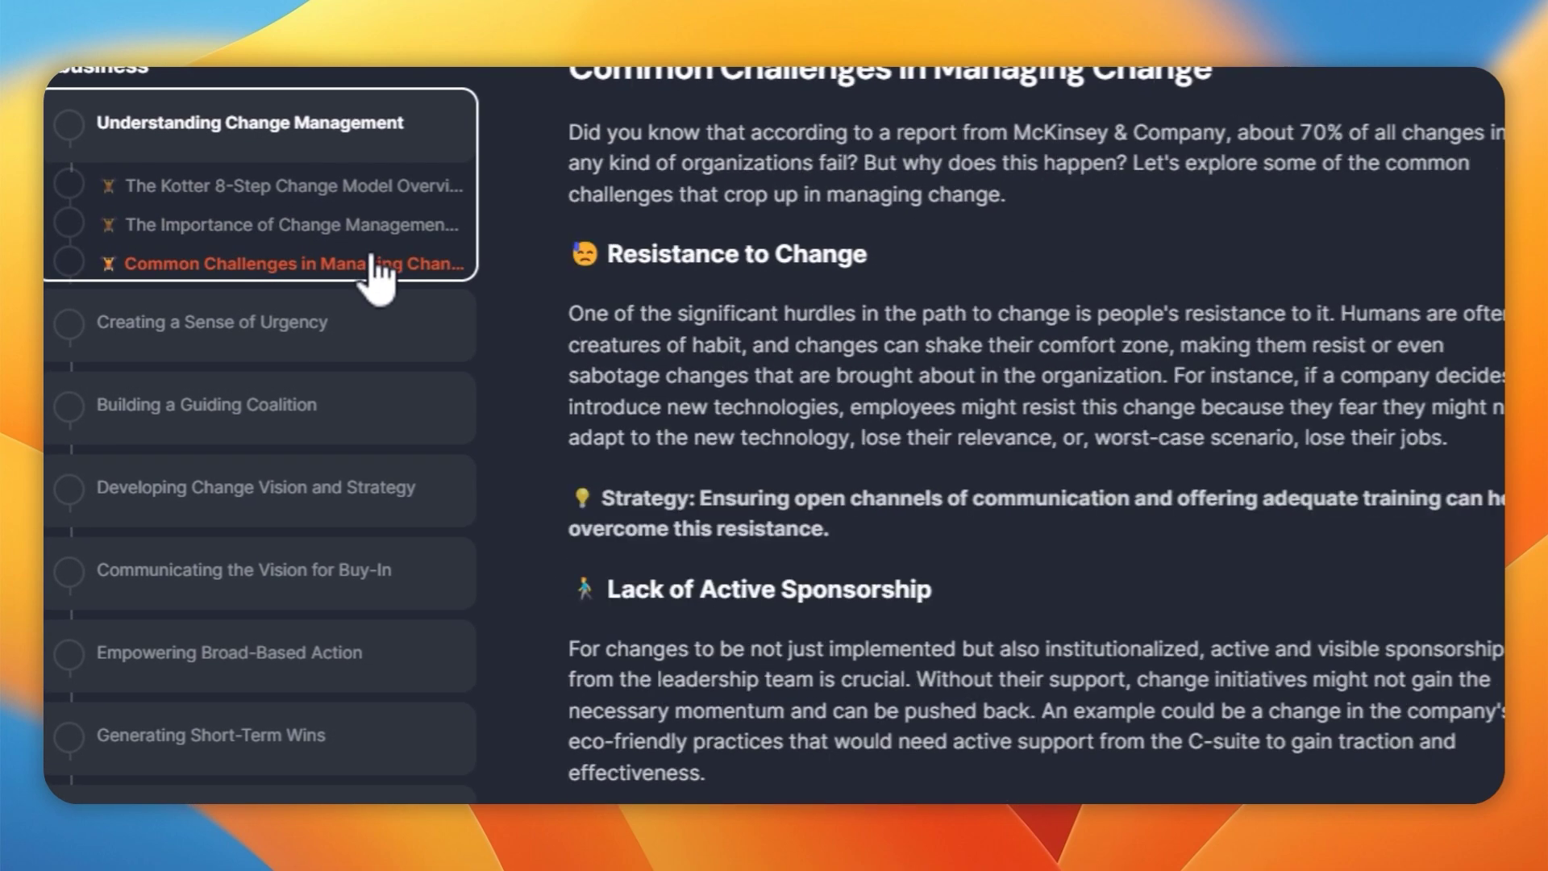
left_click(272, 124)
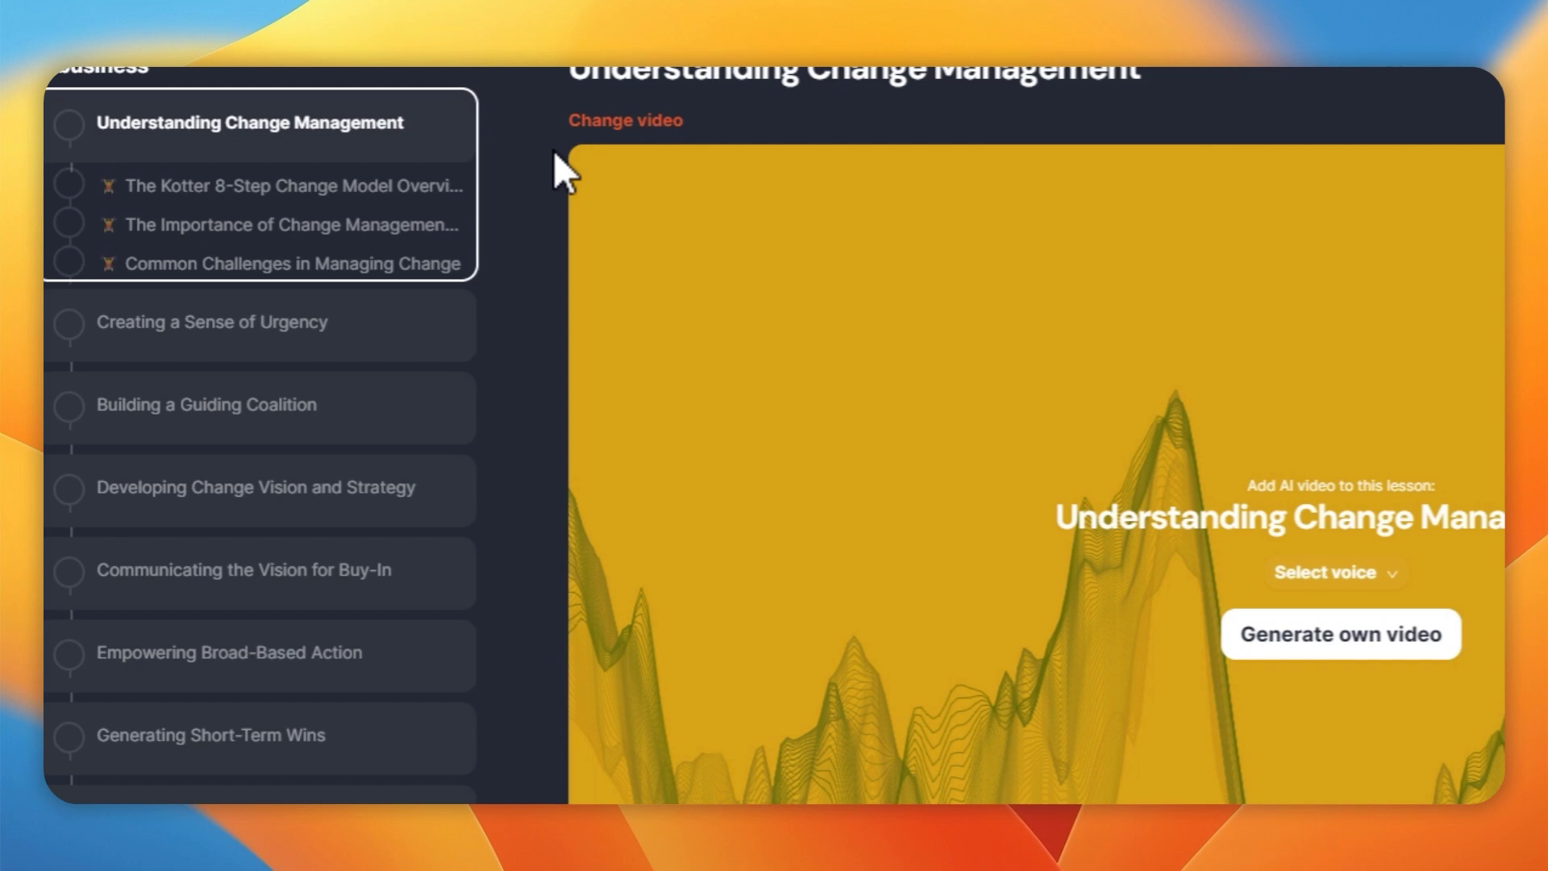
- Fetch suggested YouTube videos, save one as the lesson video, then reselect the AI video
left_click(538, 177)
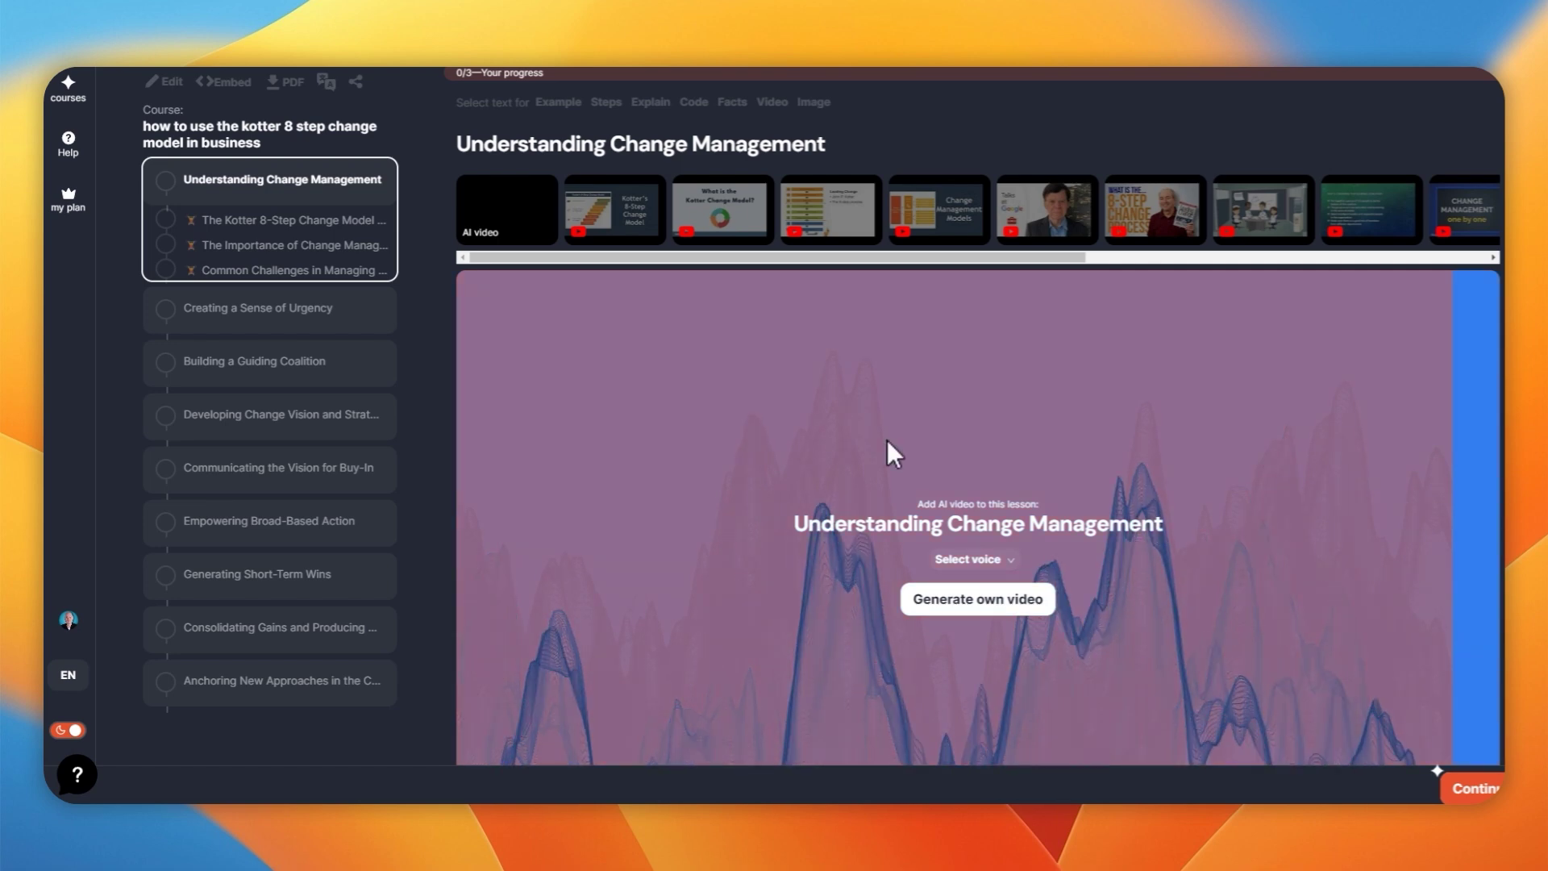
left_click(717, 220)
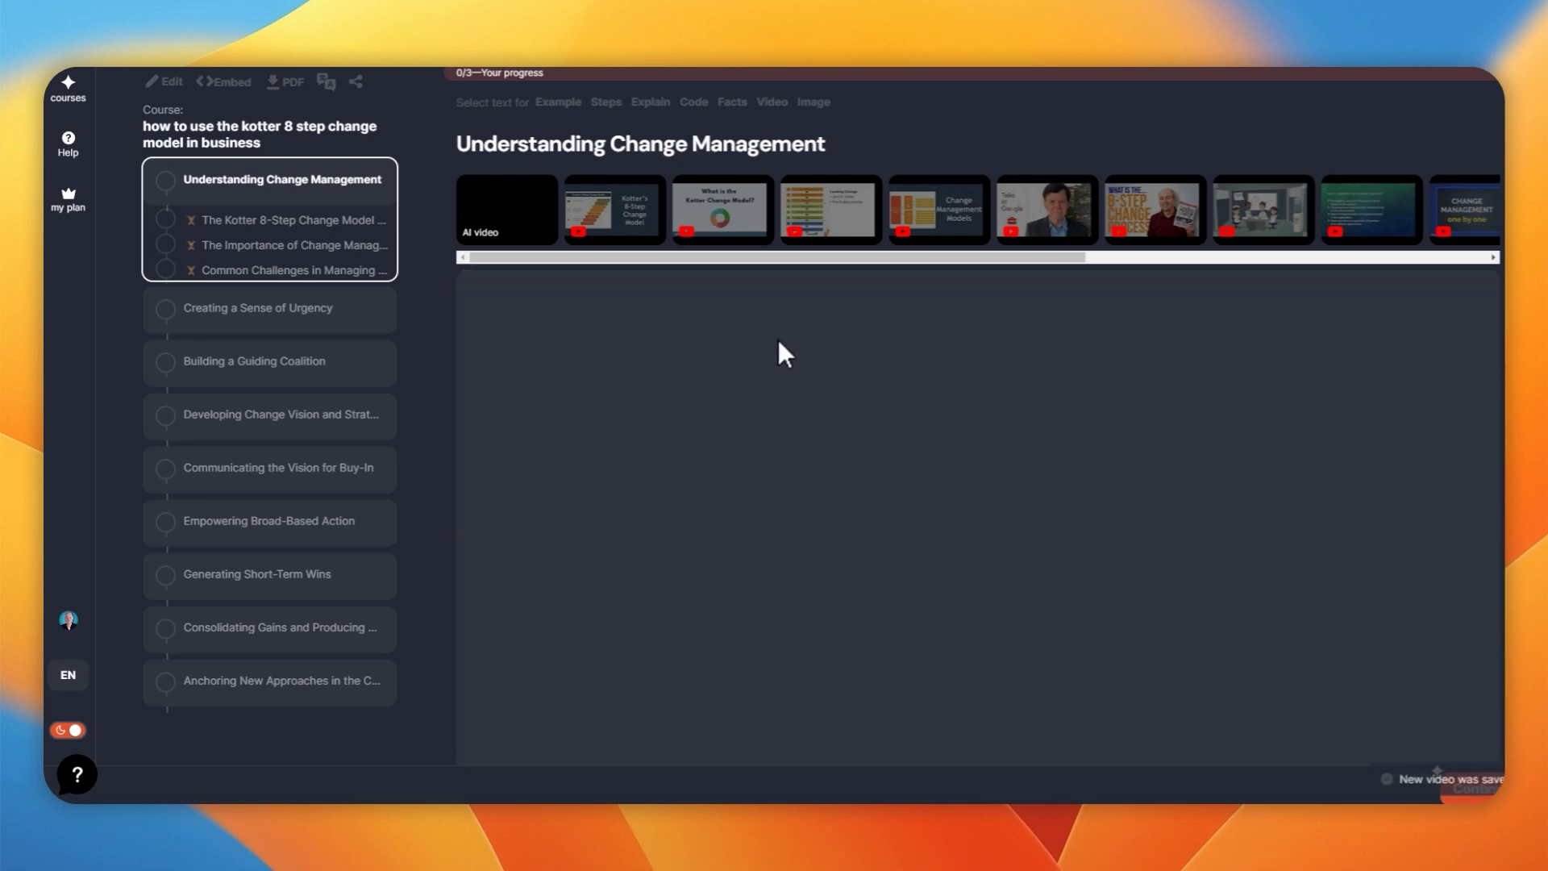
scroll(1120, 591, "down", 3)
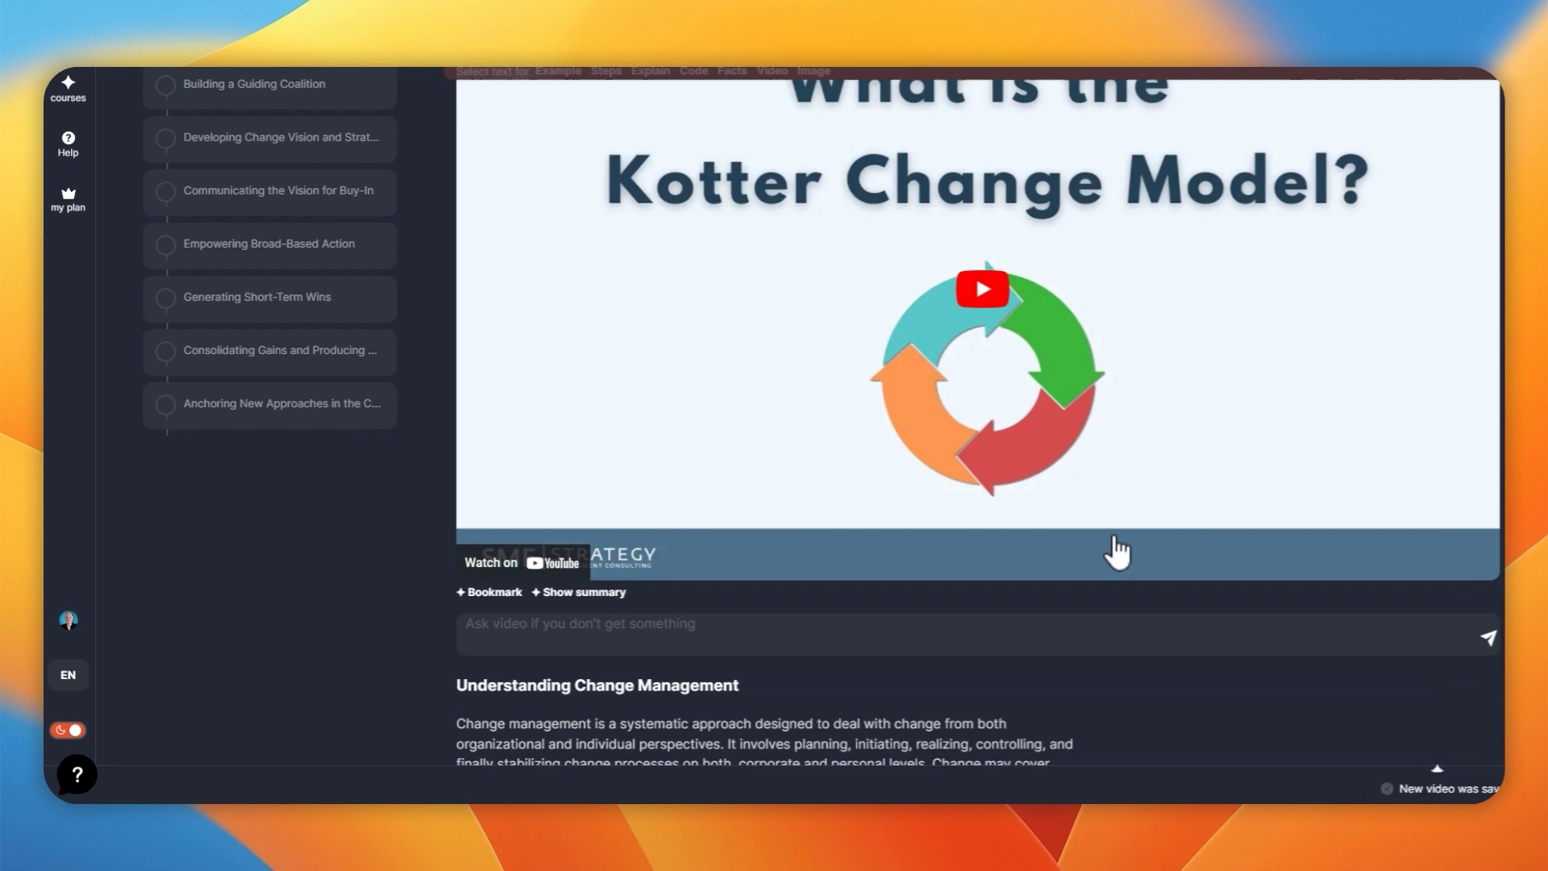
scroll(1117, 545, "down", 3)
scroll(1113, 546, "up", 6)
left_click(501, 232)
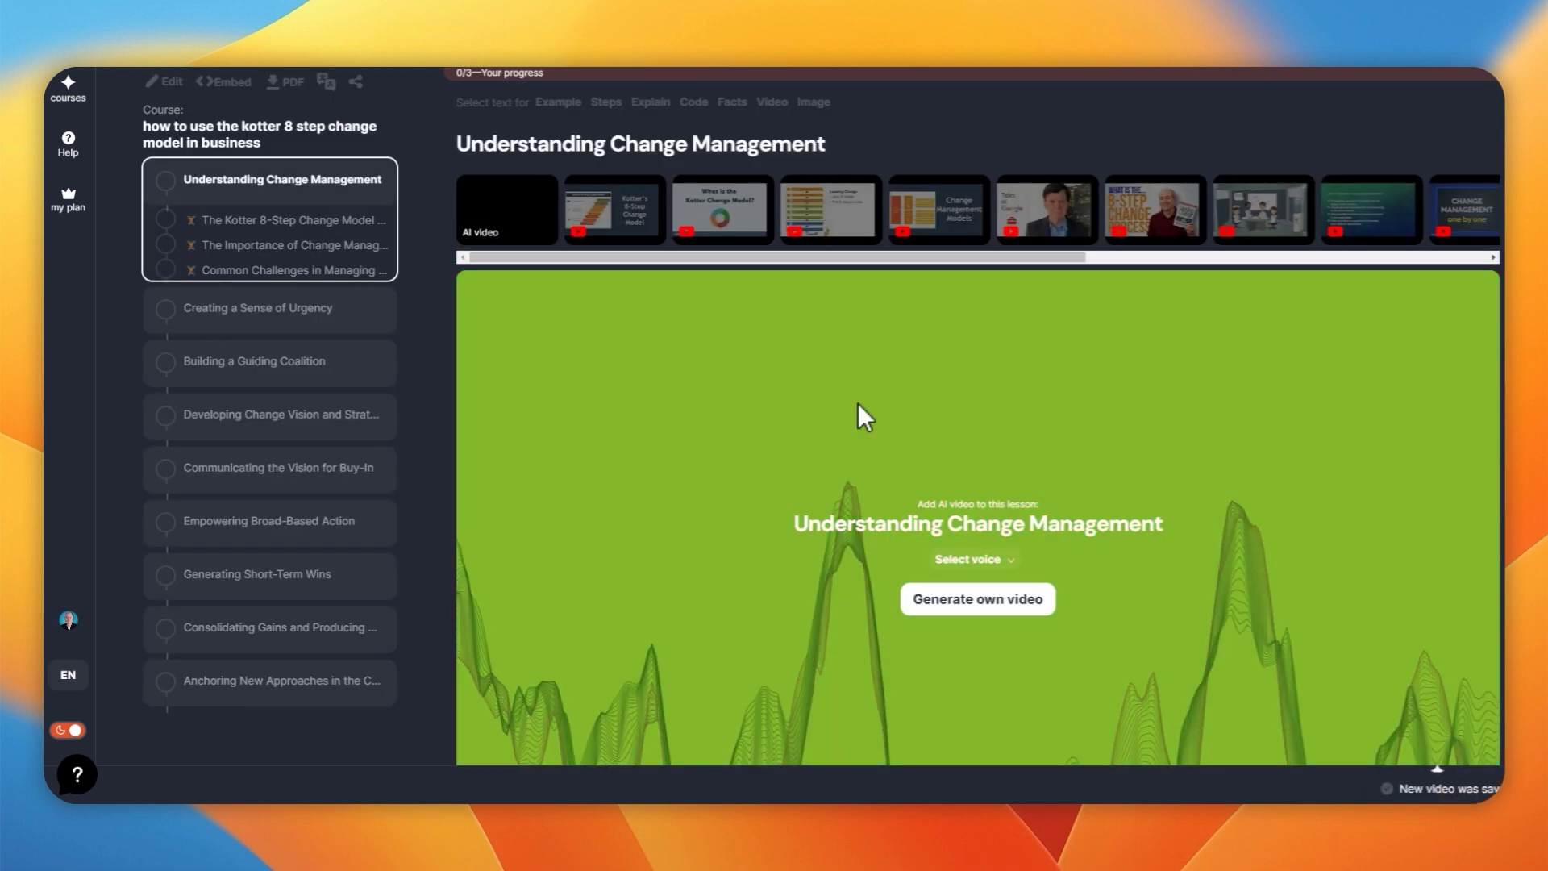
- Open the narration voice list and generate the AI video with Ollie's voice
left_click(999, 564)
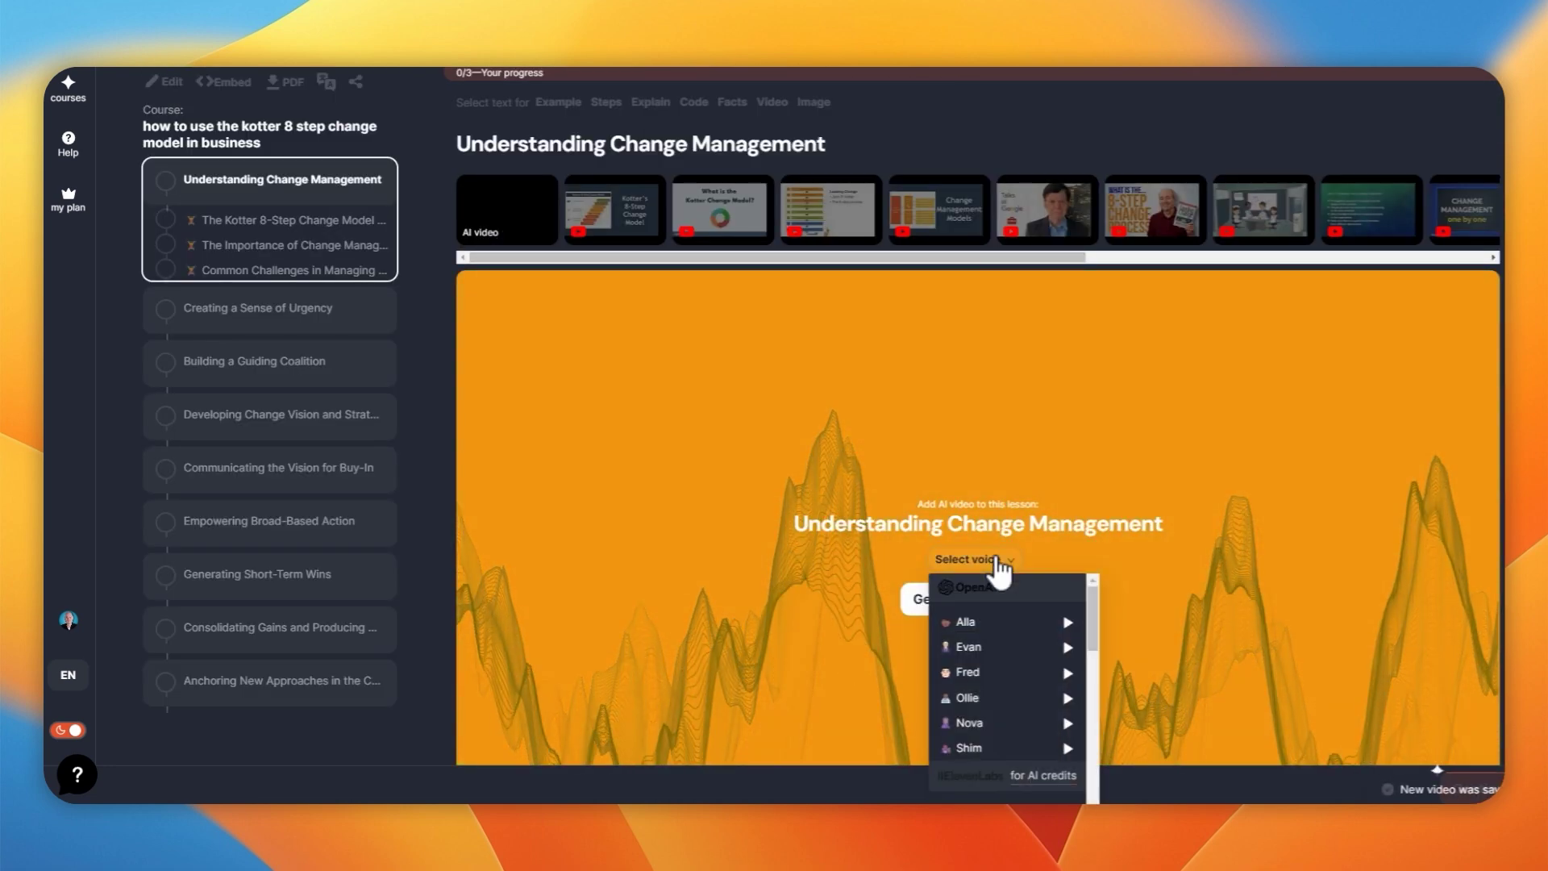
scroll(996, 507, "down", 1)
scroll(986, 559, "down", 1)
scroll(1028, 557, "up", 2)
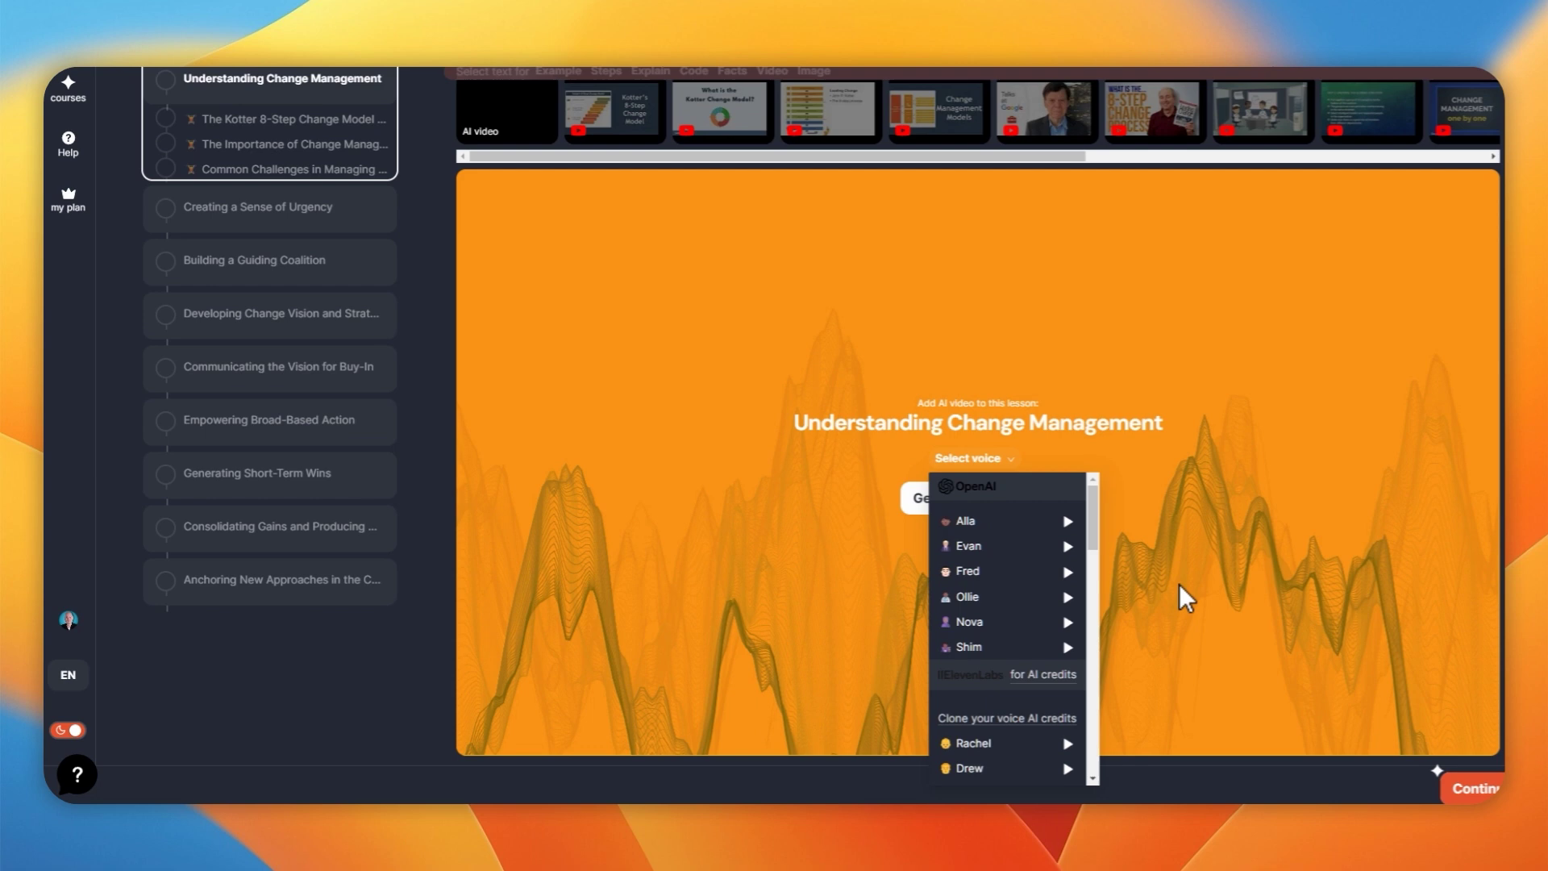
scroll(1179, 585, "down", 2)
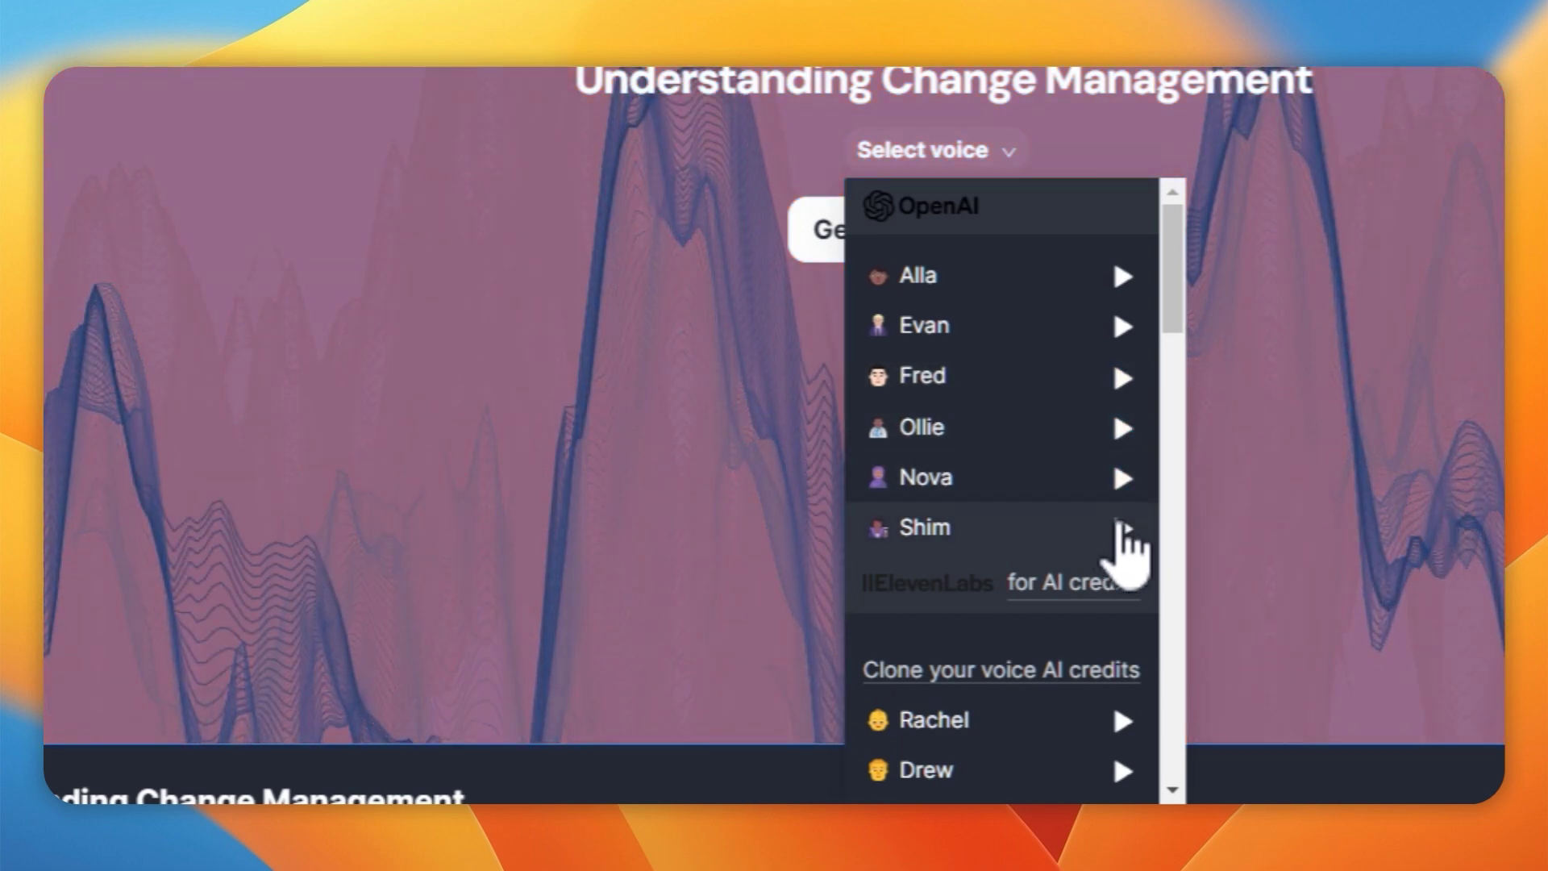
scroll(1119, 544, "down", 3)
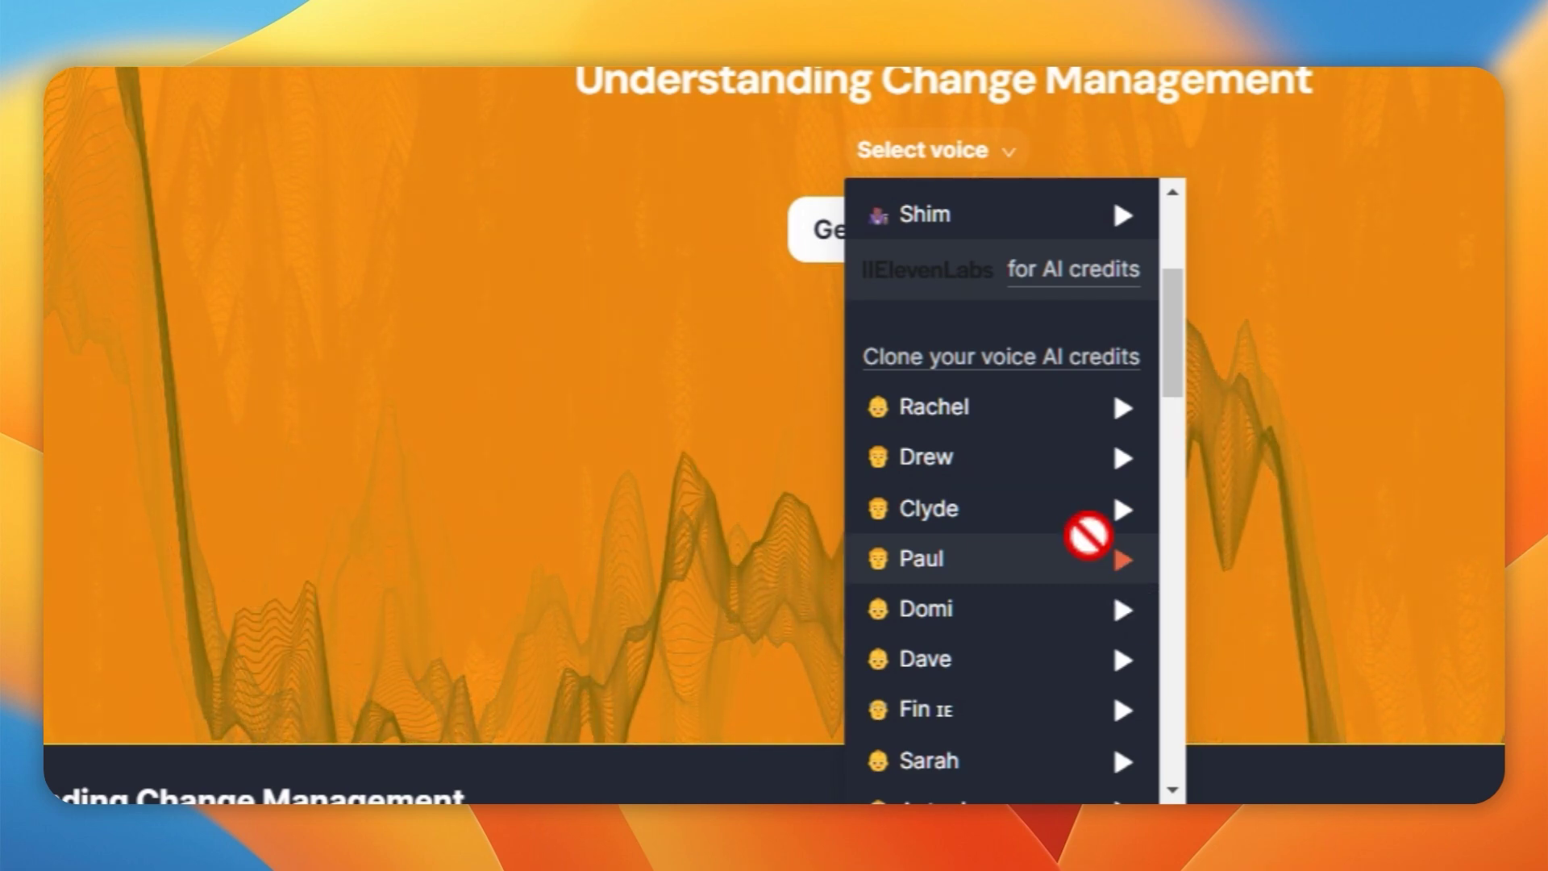
scroll(1083, 536, "down", 5)
scroll(1083, 536, "down", 2)
scroll(1081, 536, "down", 5)
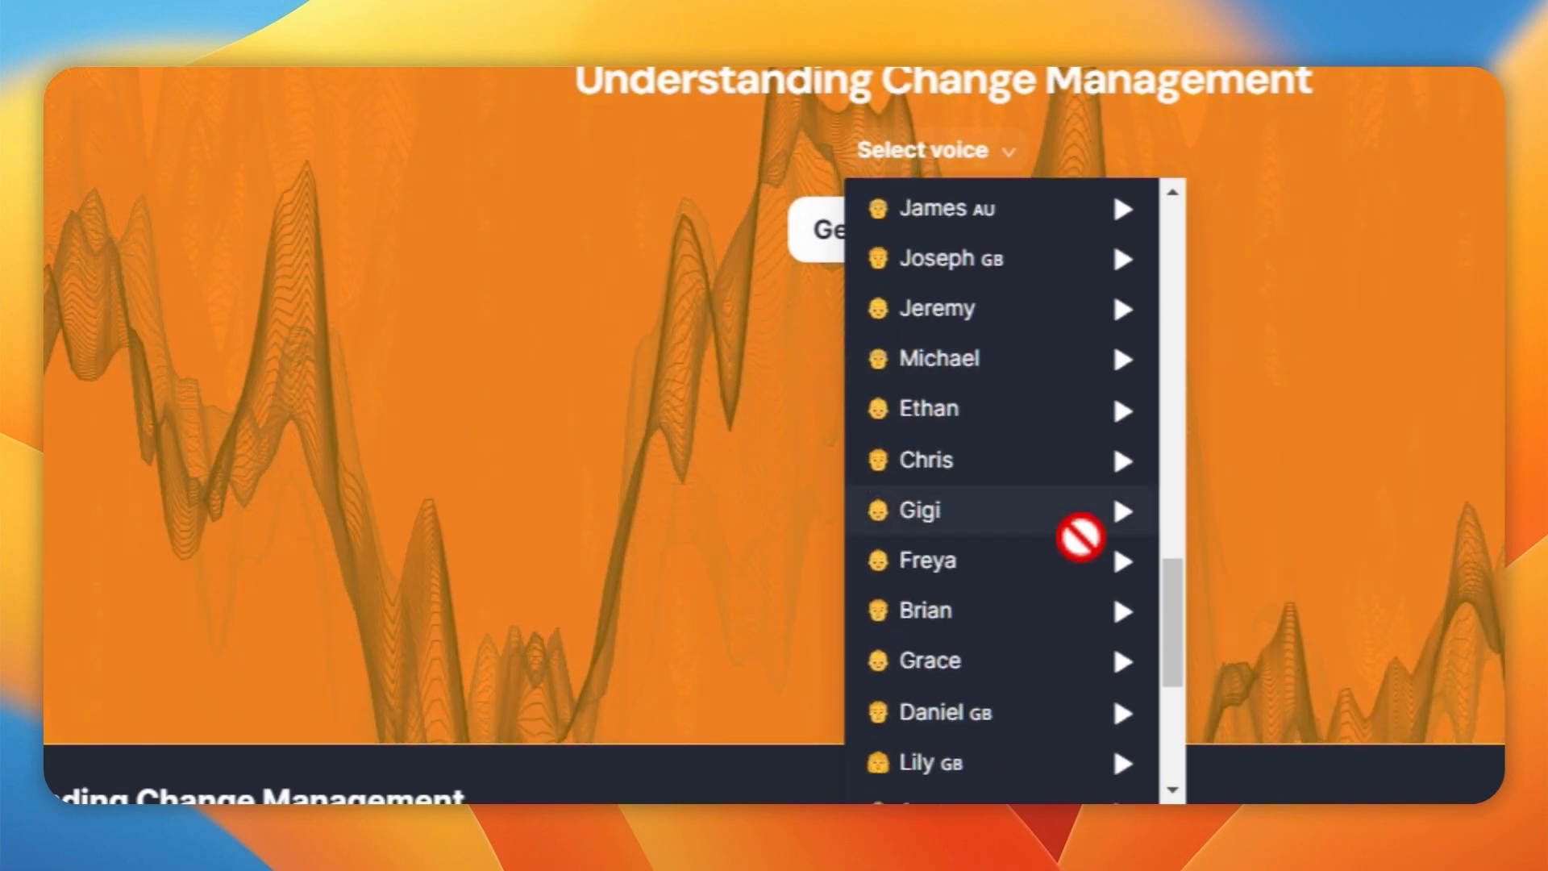
scroll(1082, 536, "down", 4)
scroll(1069, 539, "up", 5)
scroll(1069, 540, "up", 5)
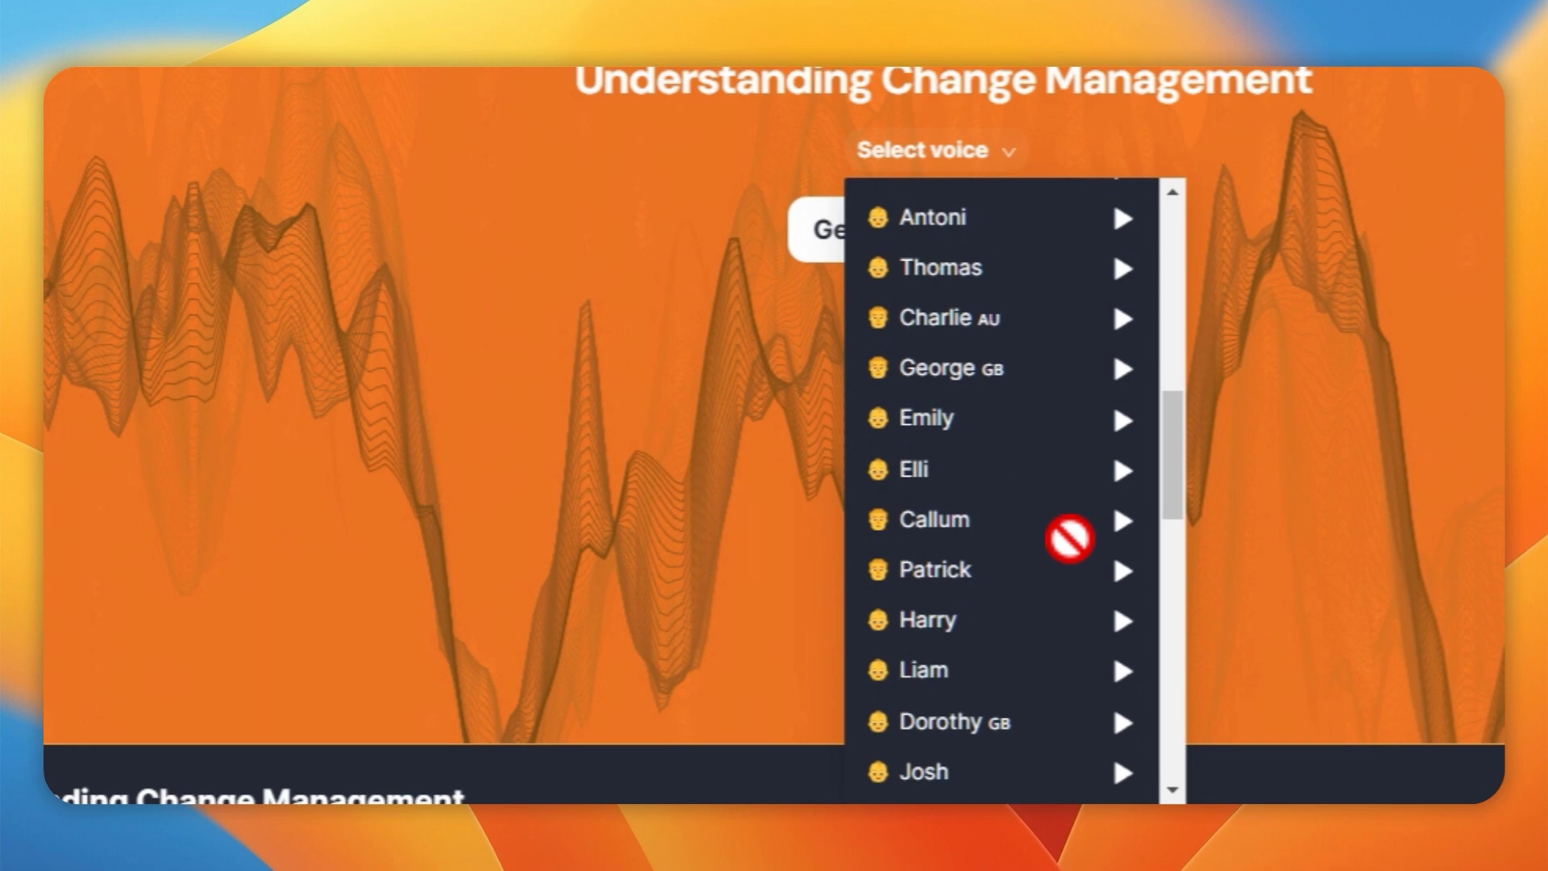
scroll(1069, 540, "up", 2)
scroll(1068, 539, "up", 2)
scroll(1076, 613, "down", 1)
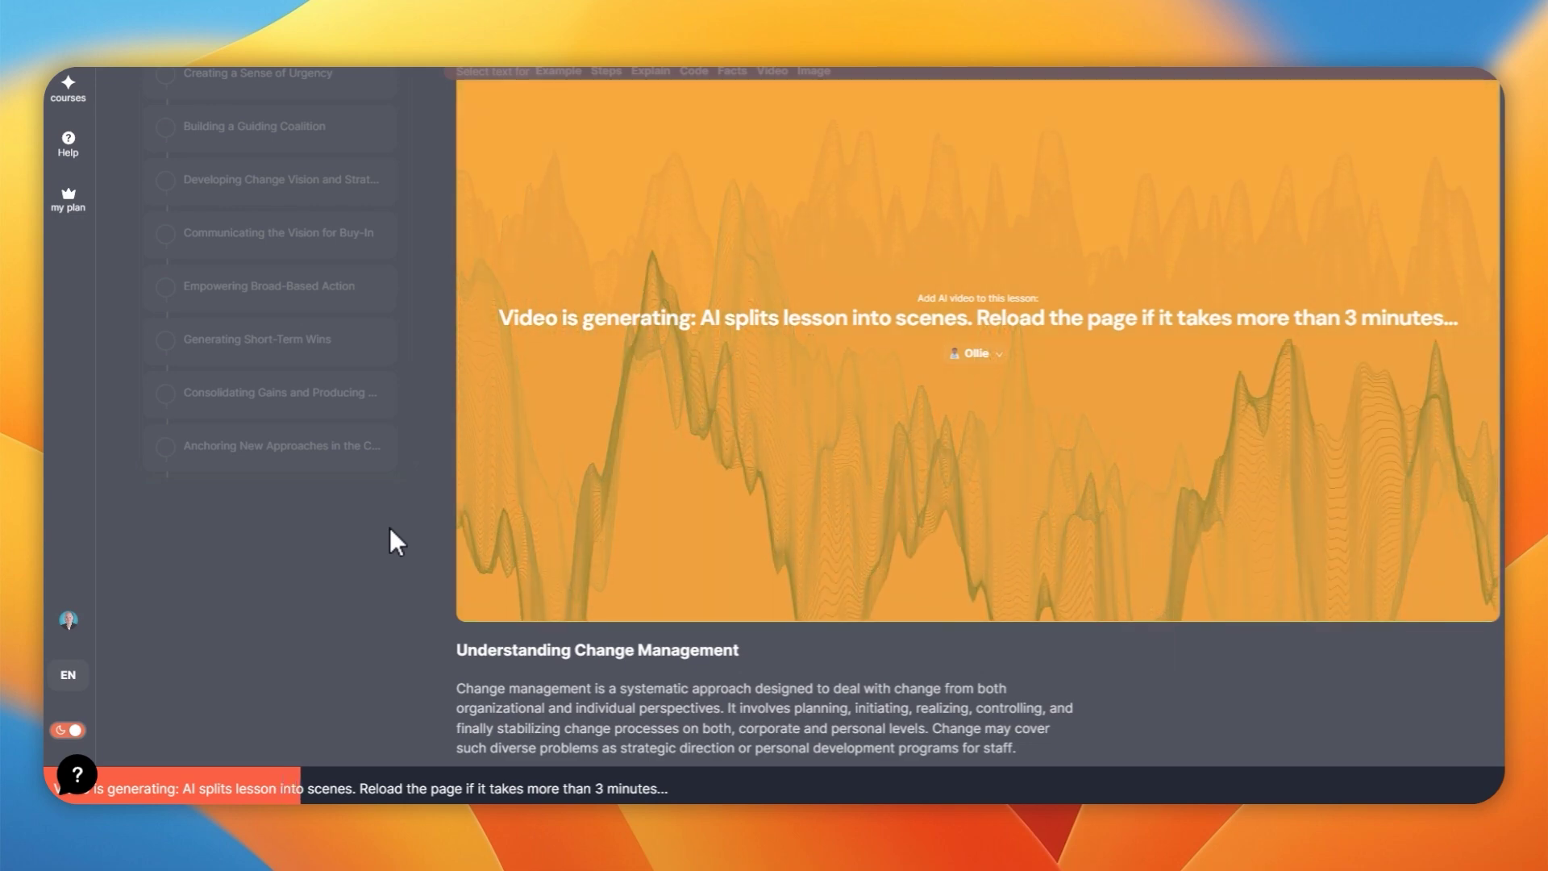
scroll(792, 552, "up", 2)
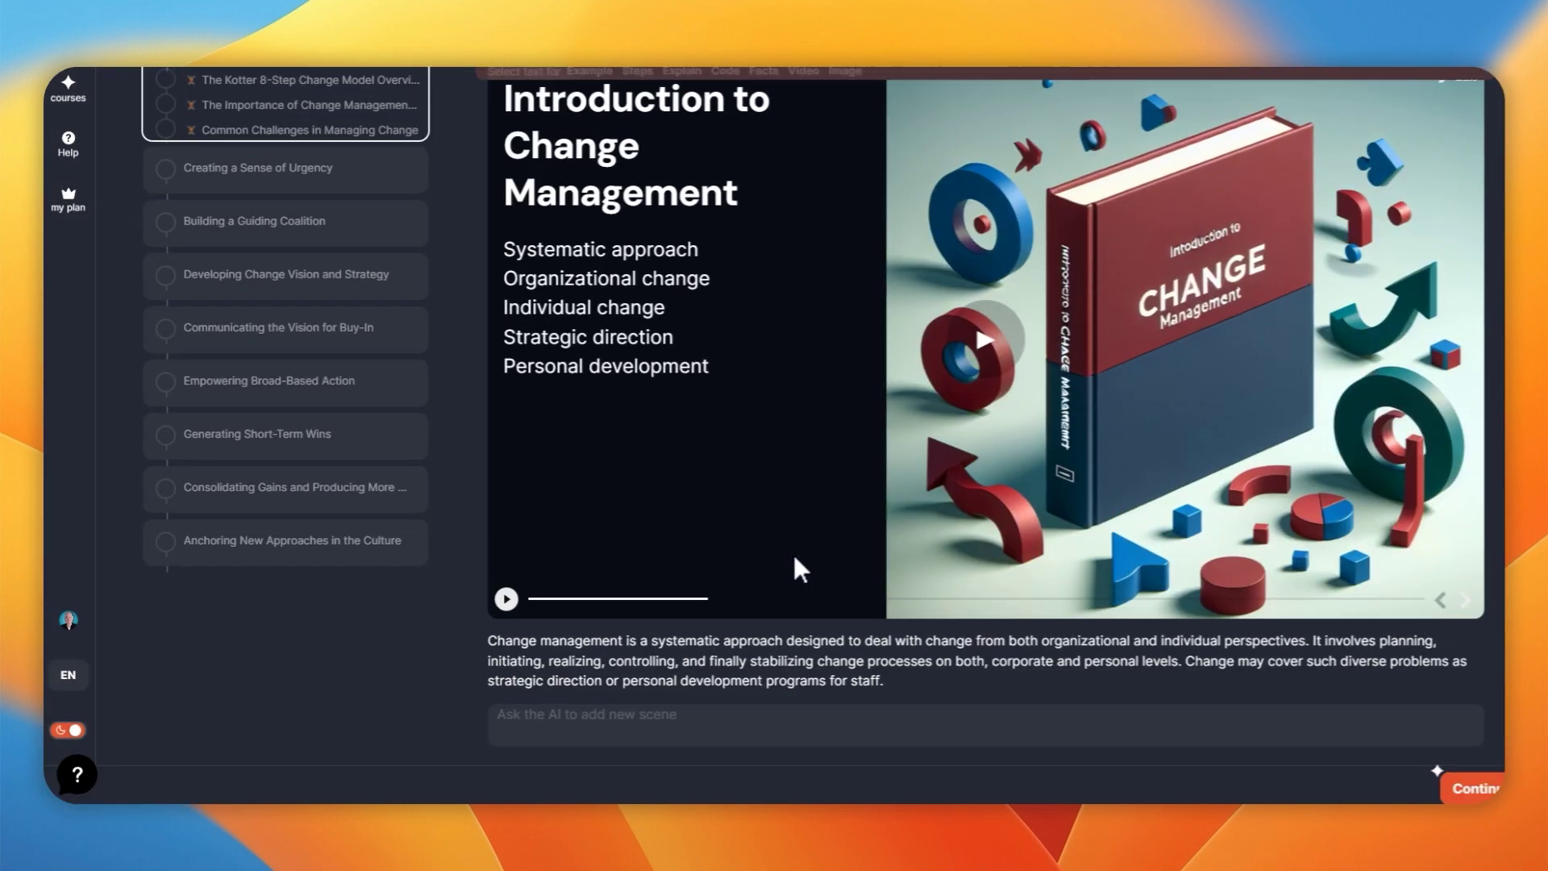
scroll(646, 356, "up", 2)
scroll(978, 480, "down", 1)
- Play the generated Introduction to Change Management video
left_click(978, 479)
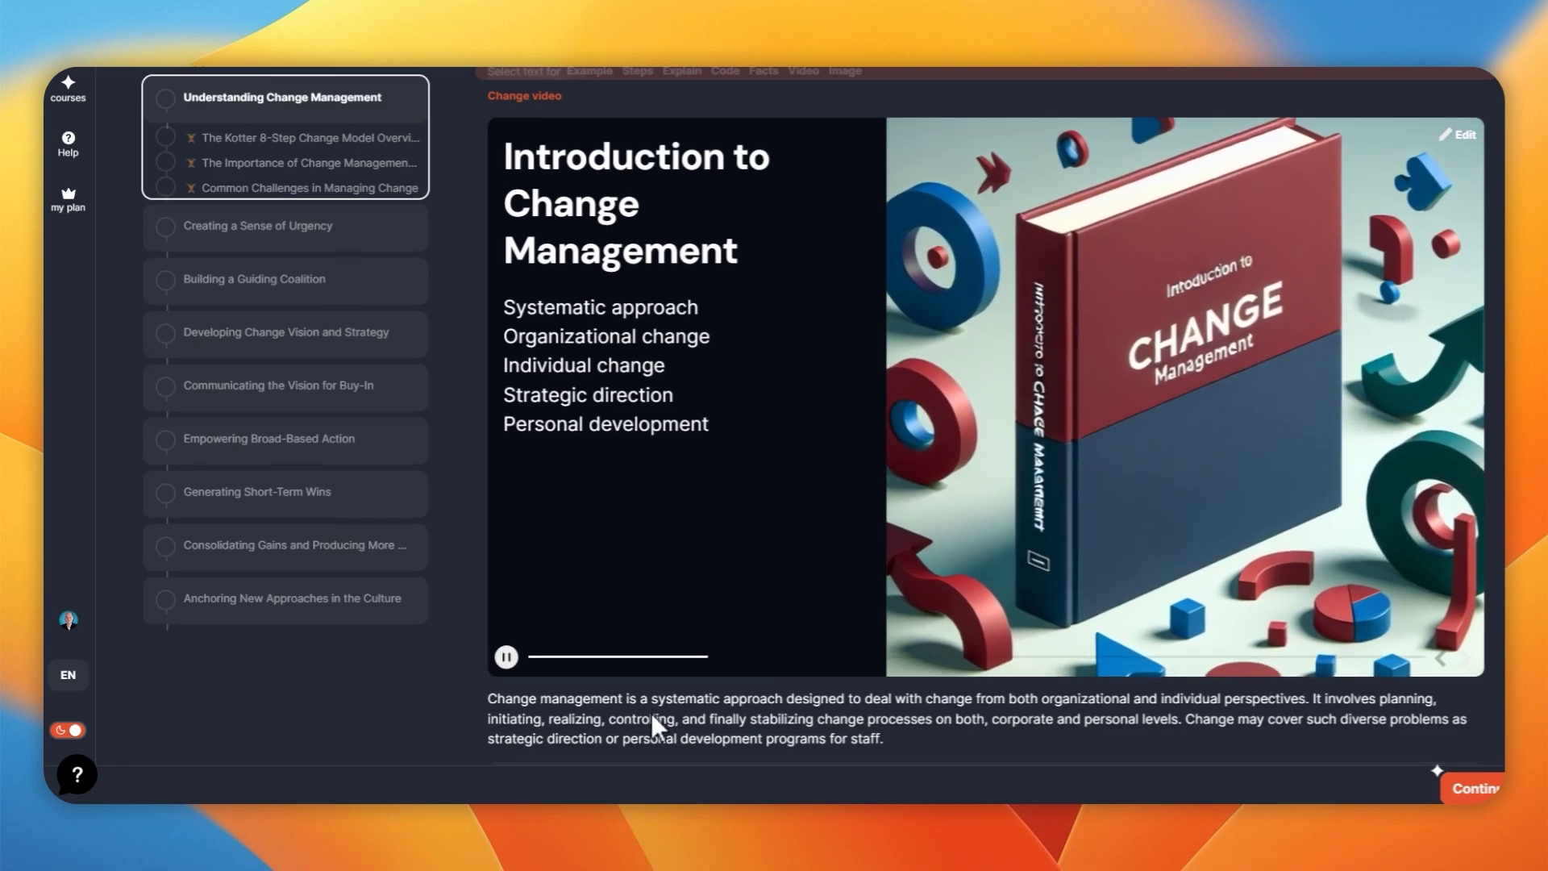
scroll(651, 712, "down", 2)
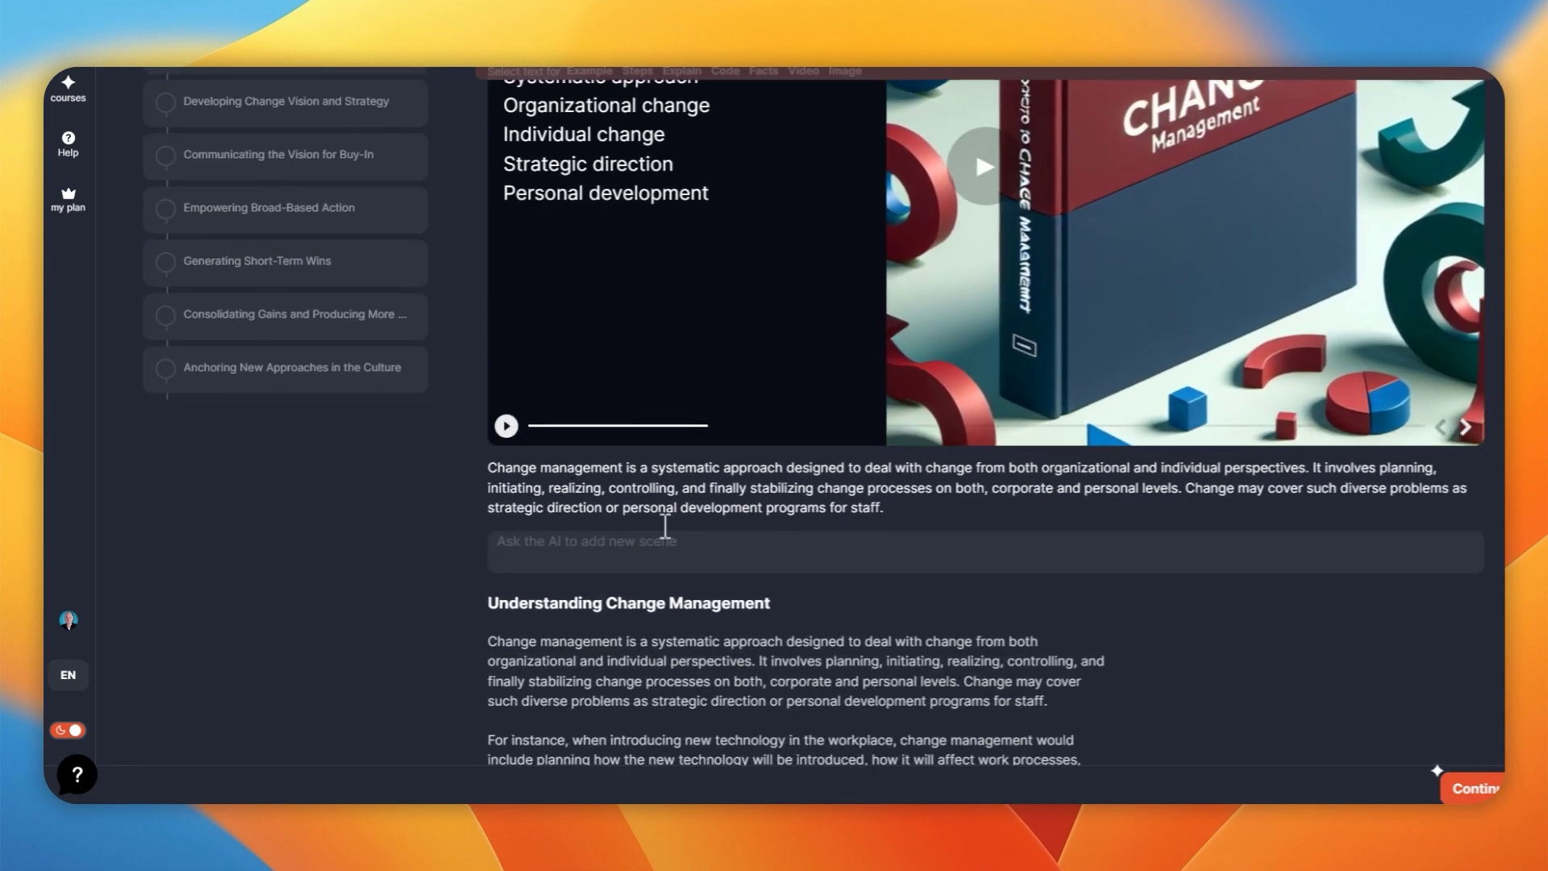
scroll(653, 521, "up", 2)
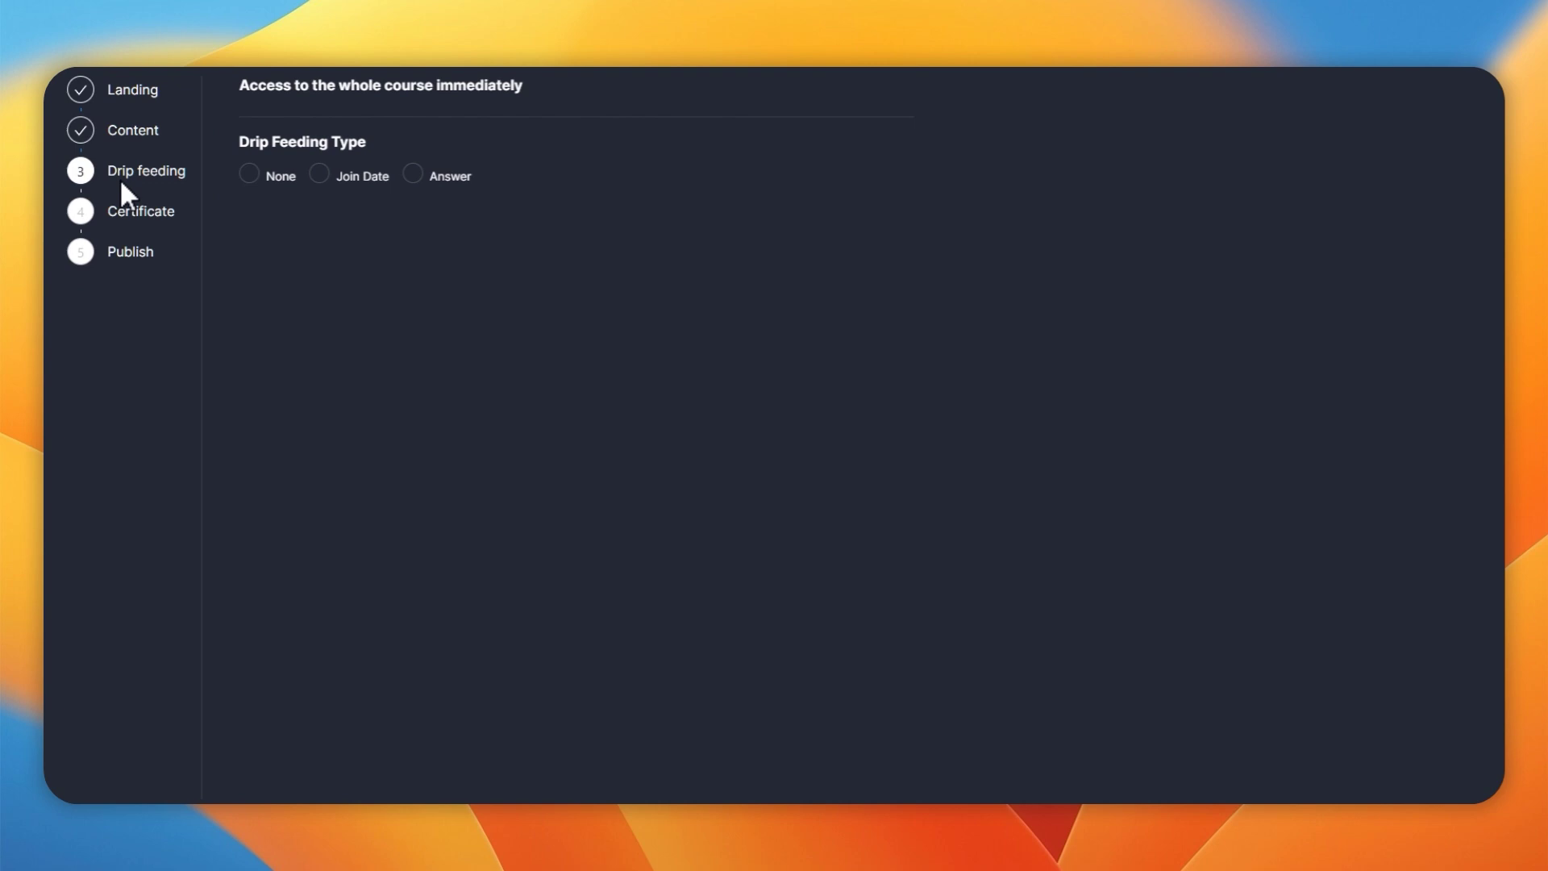
- Add an Expert certificate of completion, then compare subscription and one-time payment pricing under Publish
left_click(152, 206)
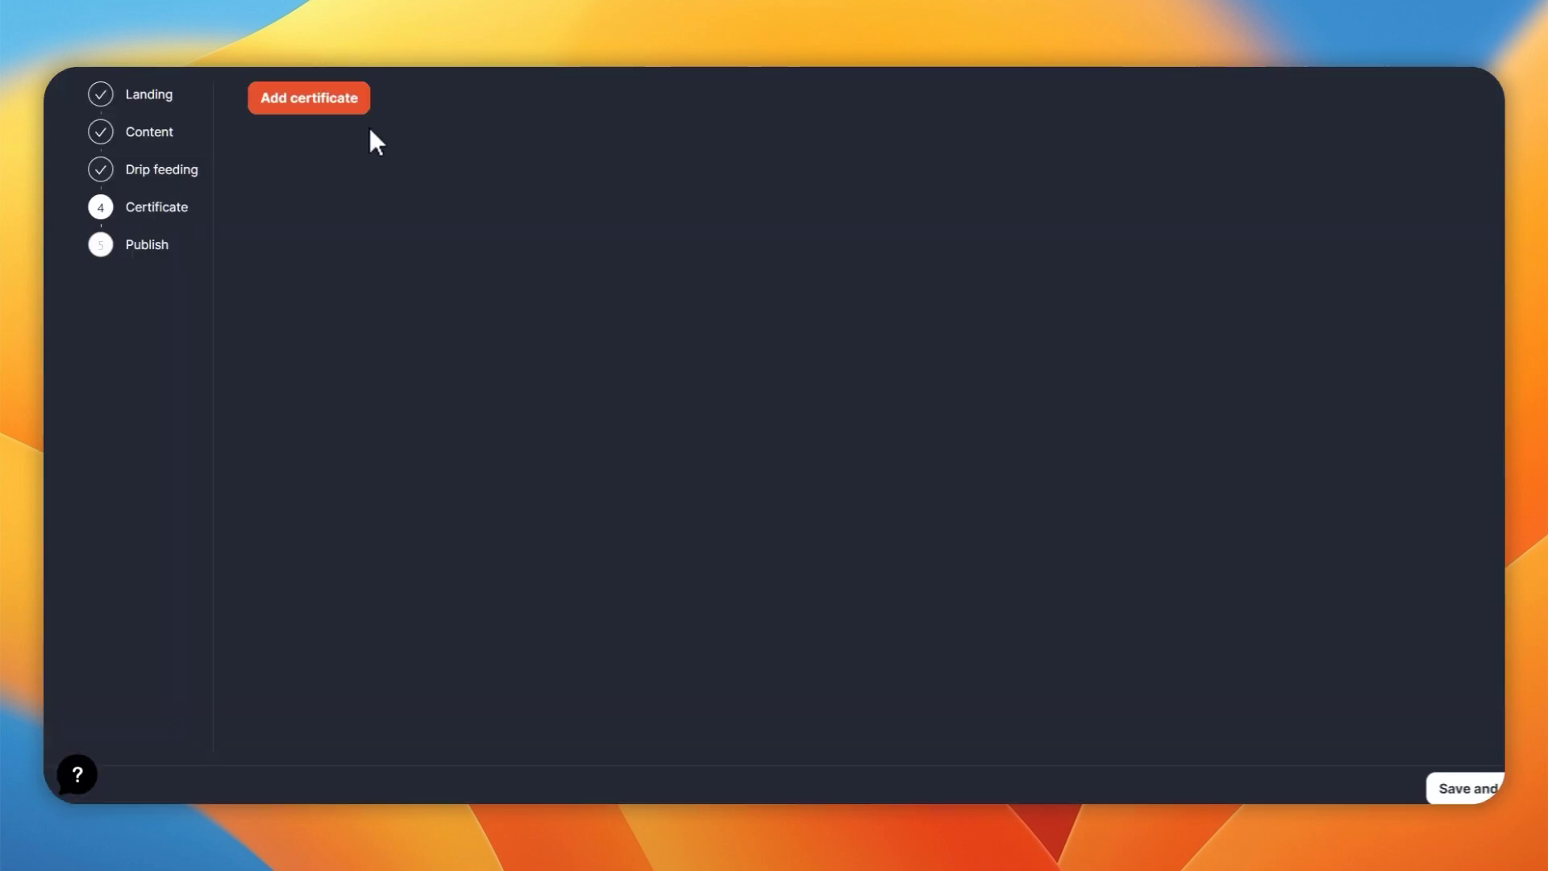
left_click(338, 92)
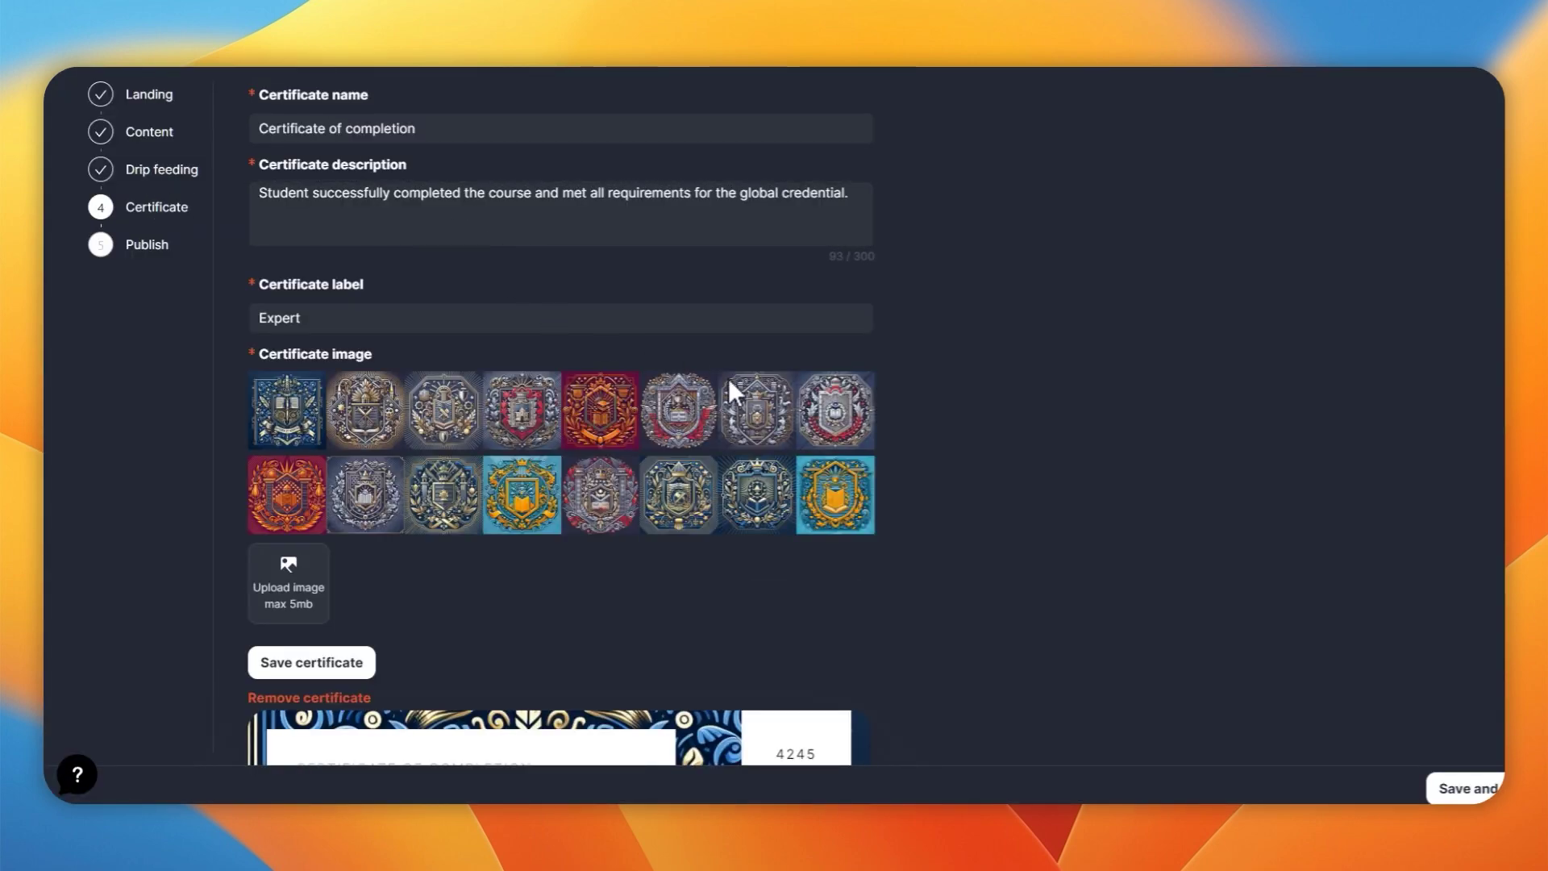
scroll(732, 384, "down", 2)
scroll(738, 388, "down", 5)
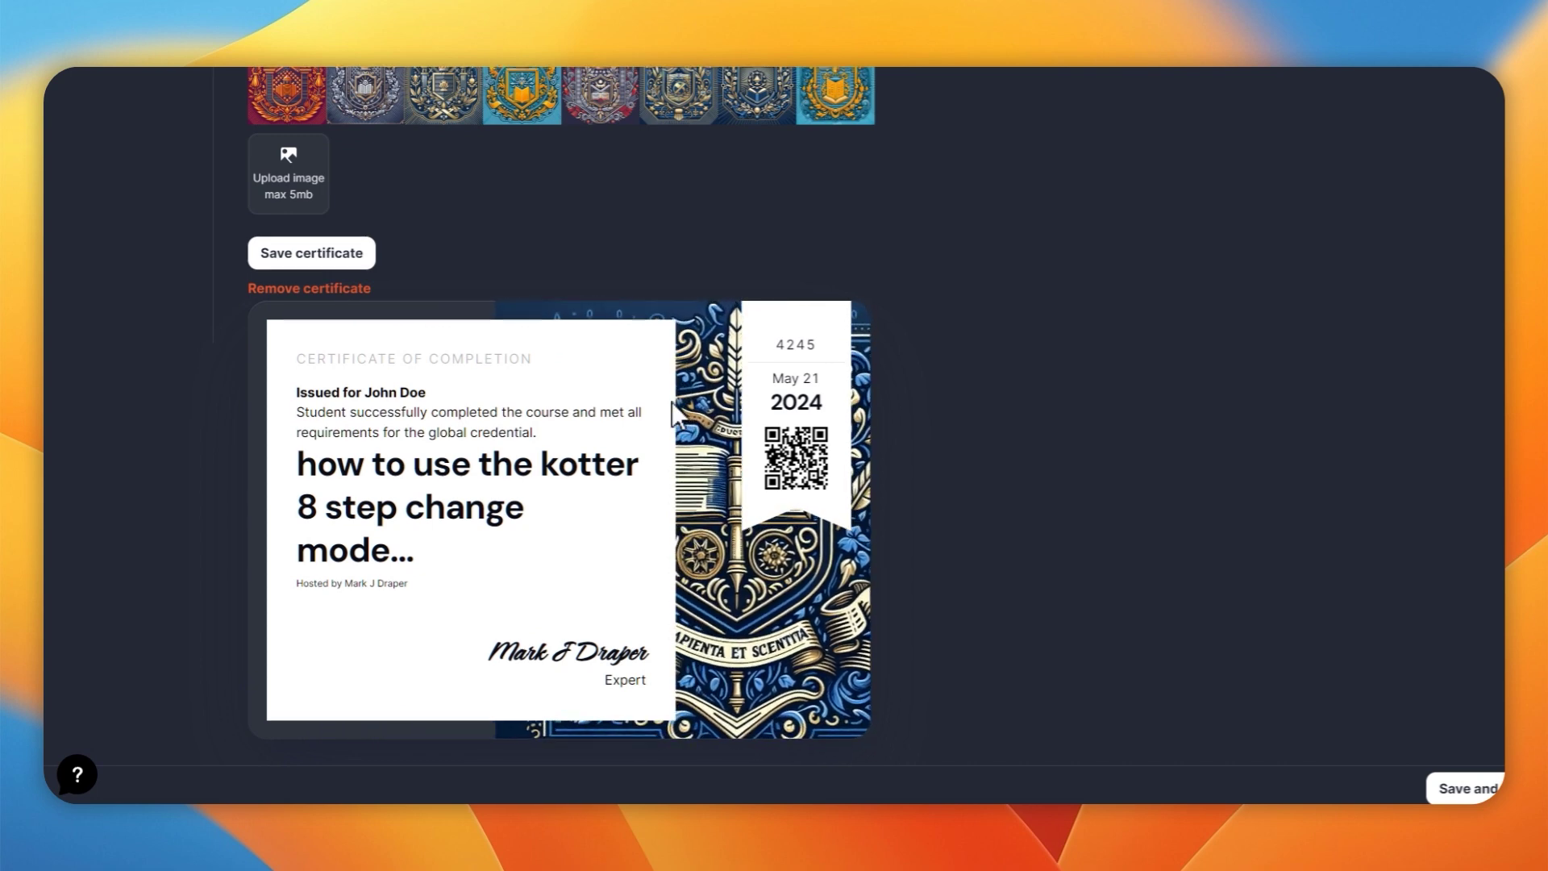
scroll(670, 402, "up", 5)
scroll(672, 401, "up", 2)
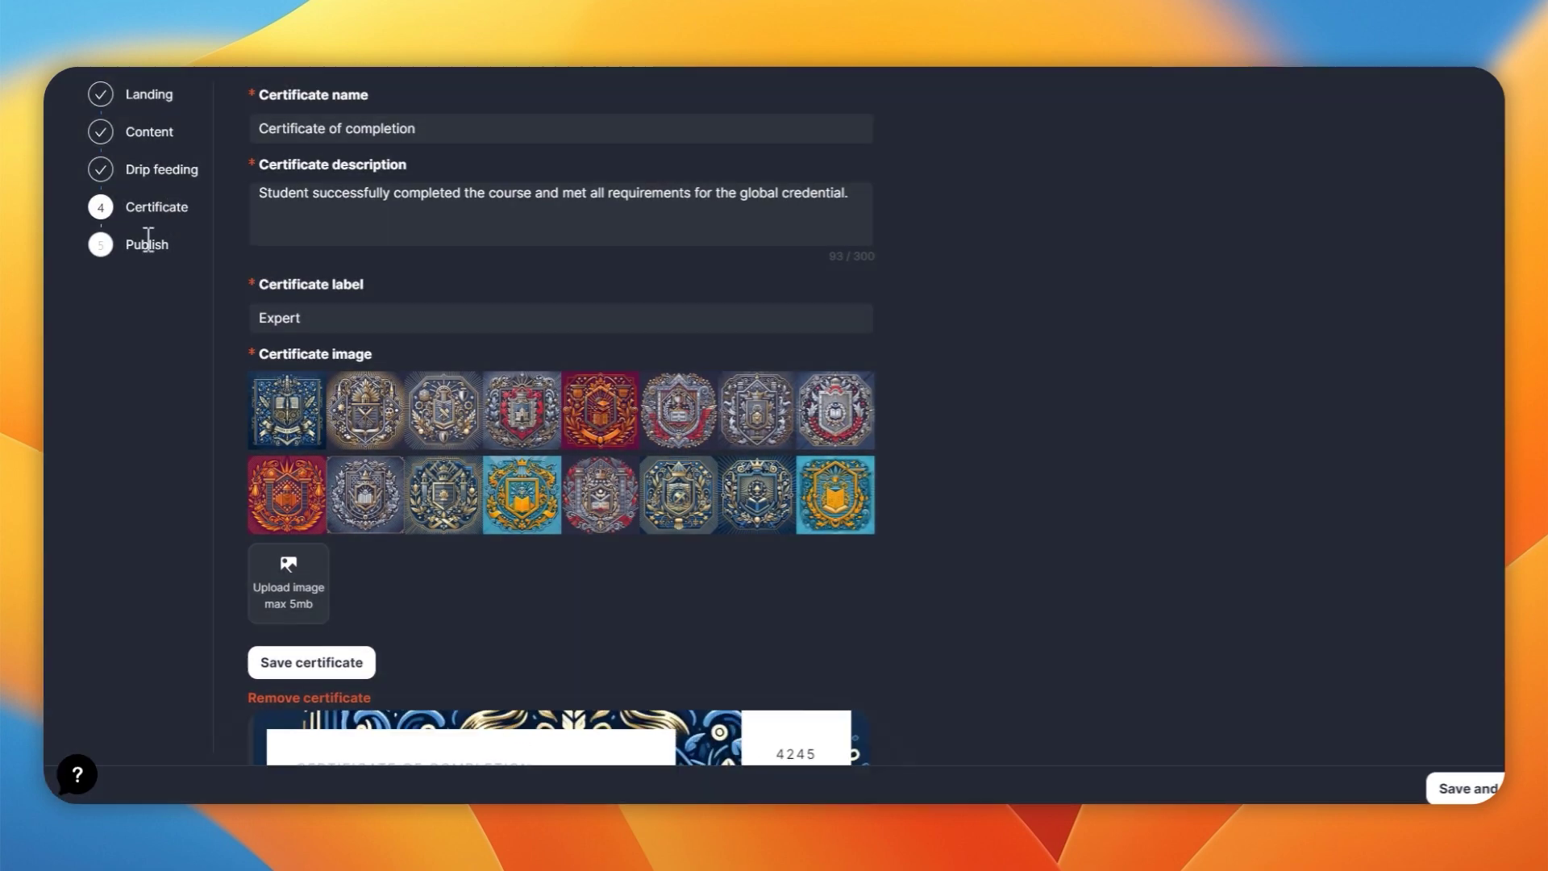
left_click(148, 241)
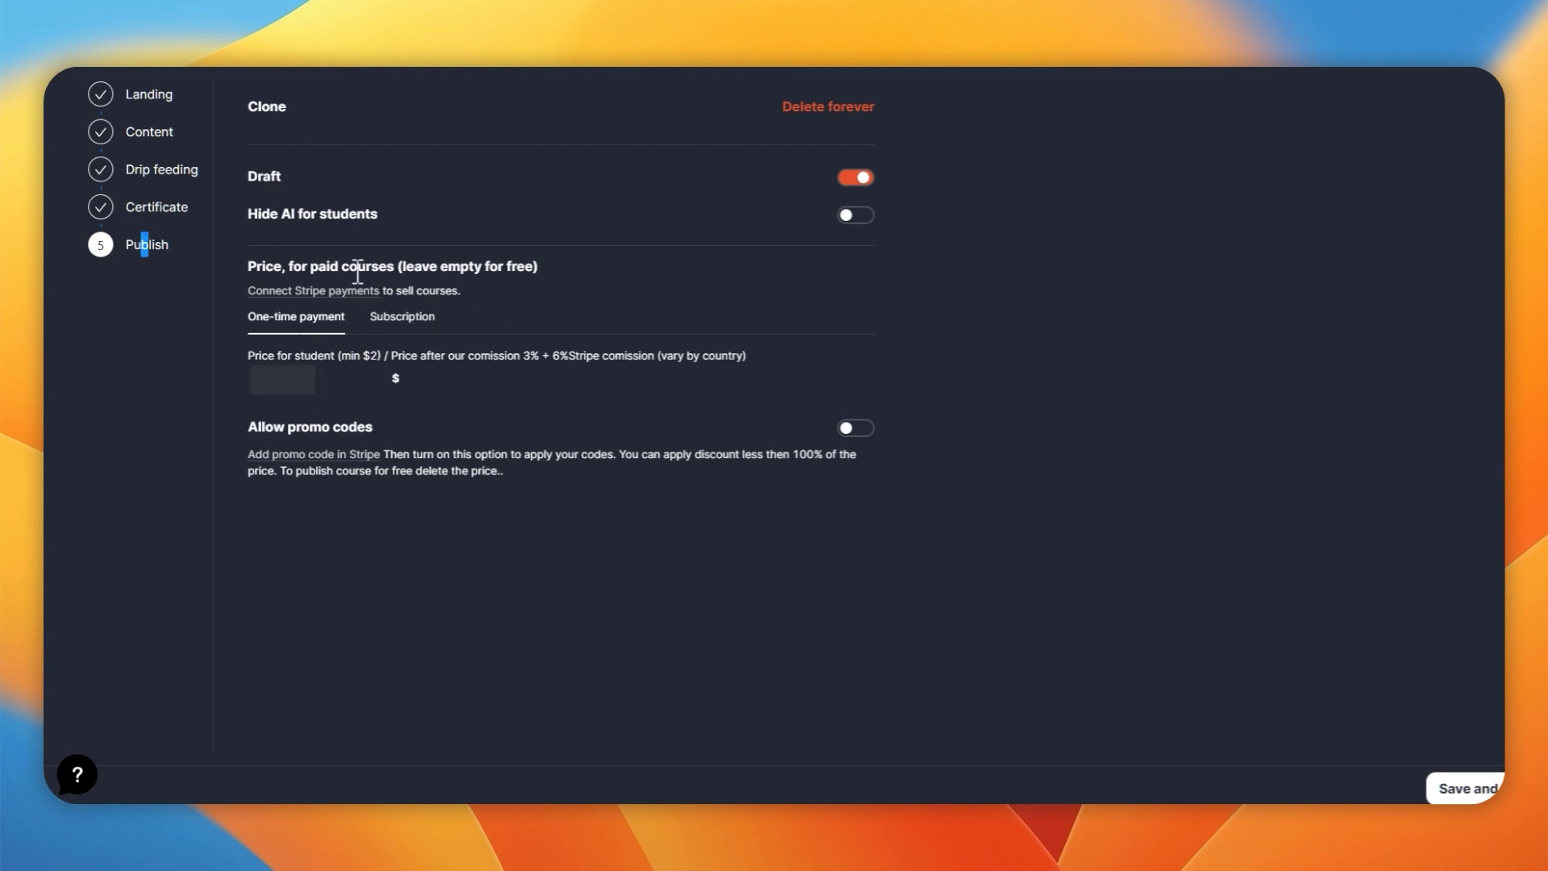
left_click(411, 317)
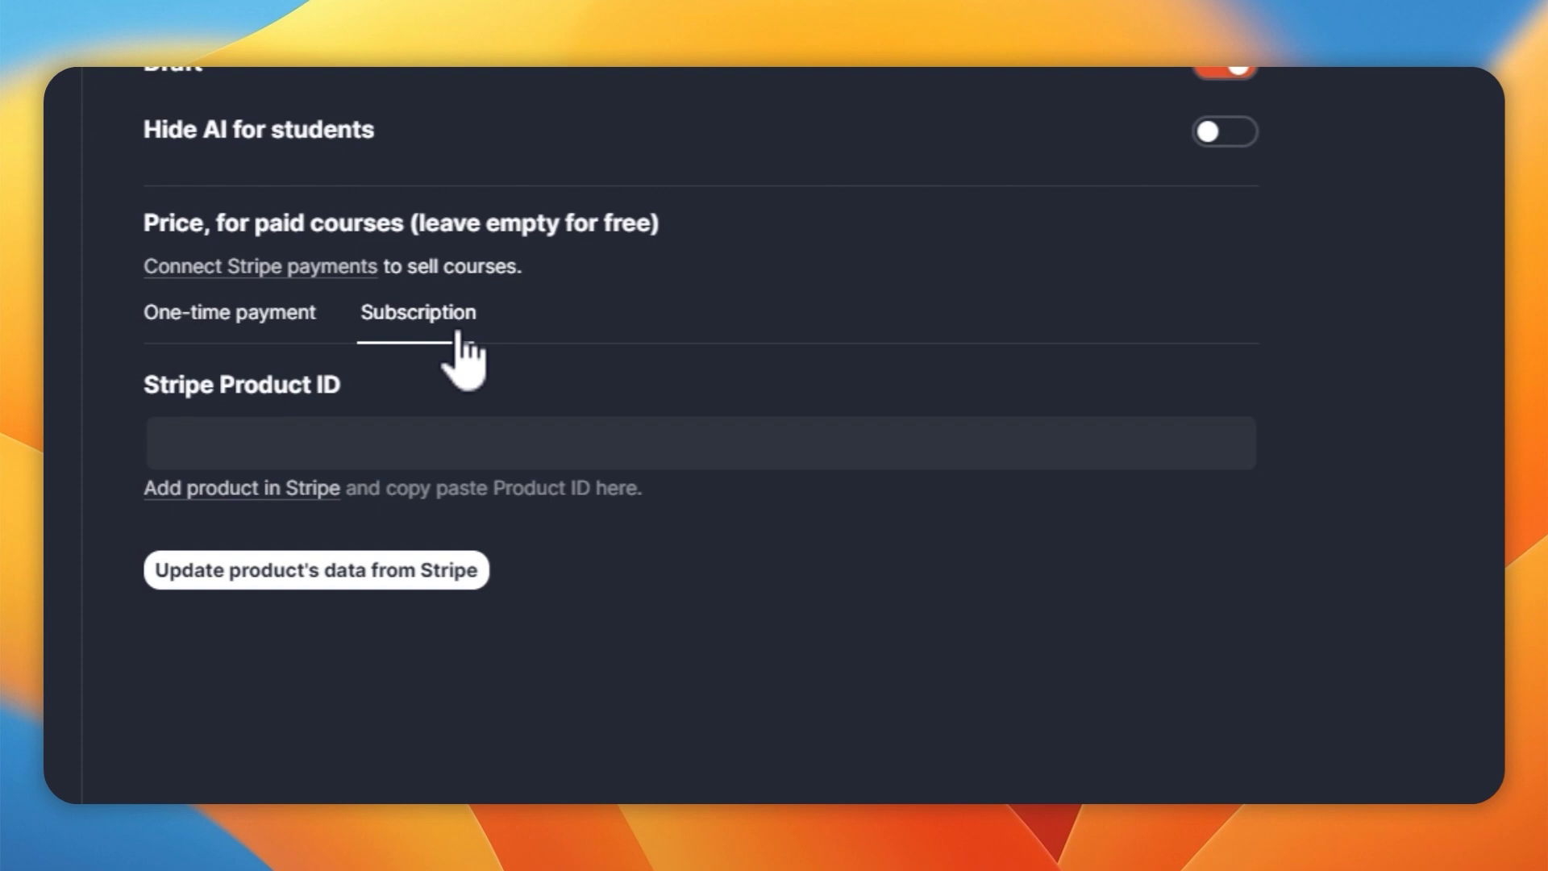
left_click(326, 317)
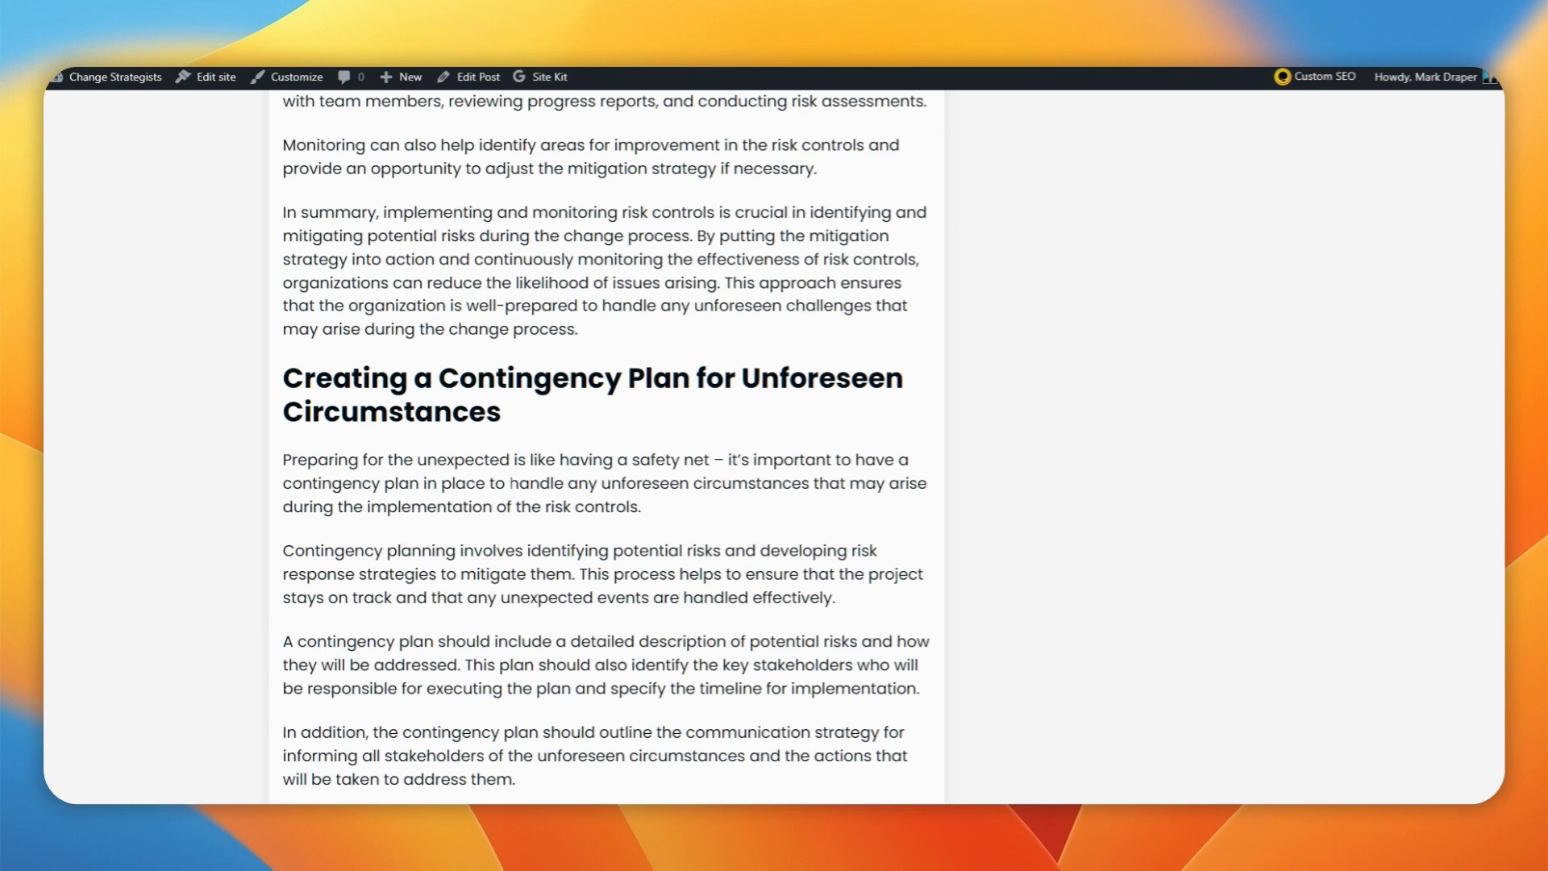
scroll(570, 554, "down", 5)
scroll(571, 554, "down", 4)
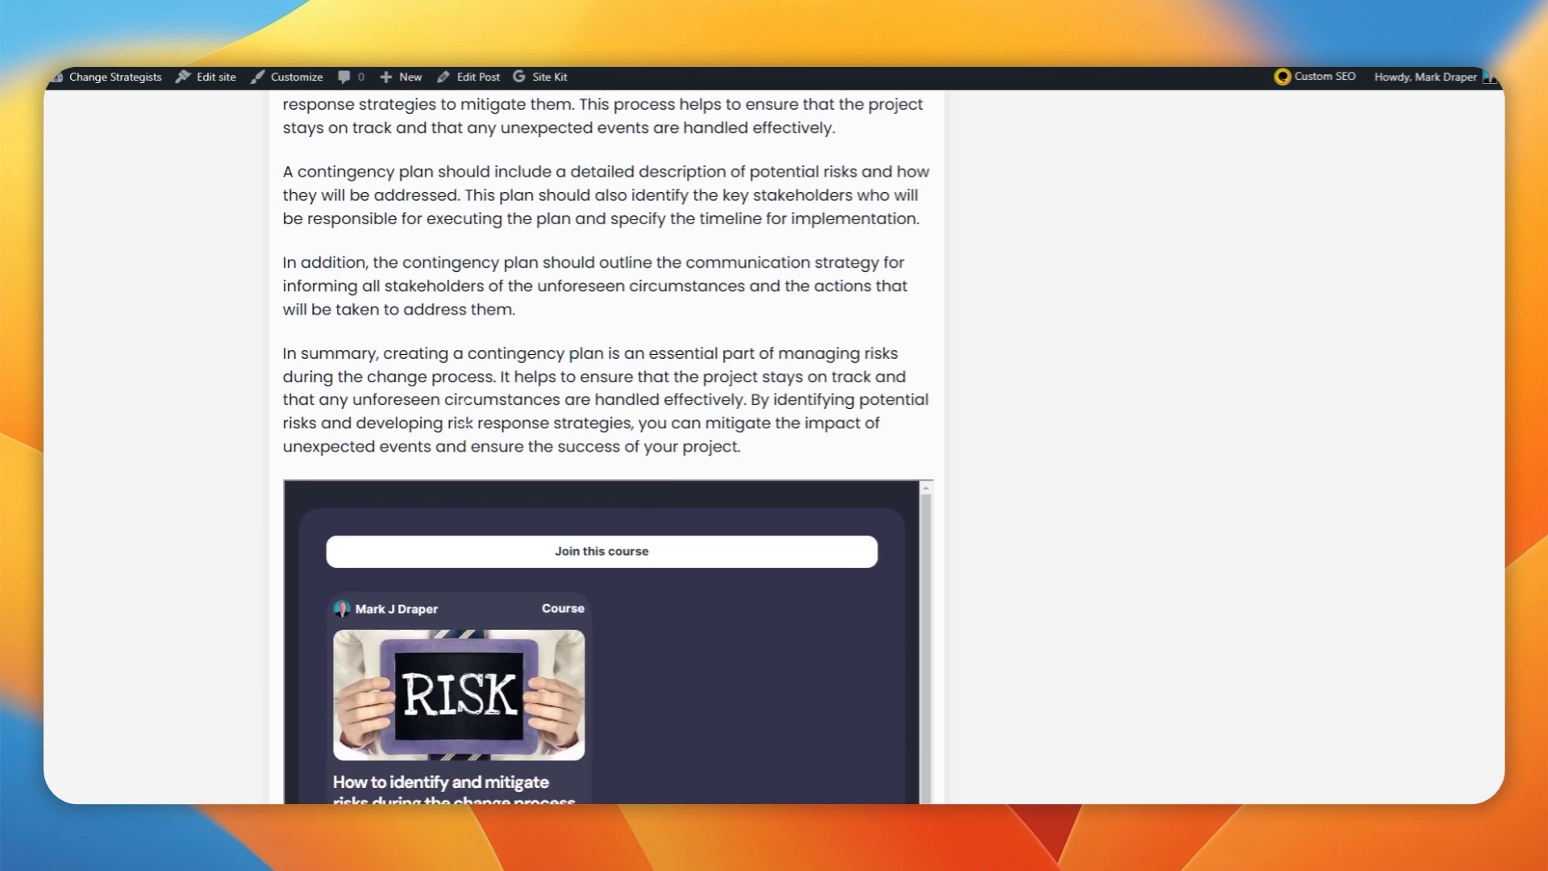
scroll(571, 554, "down", 4)
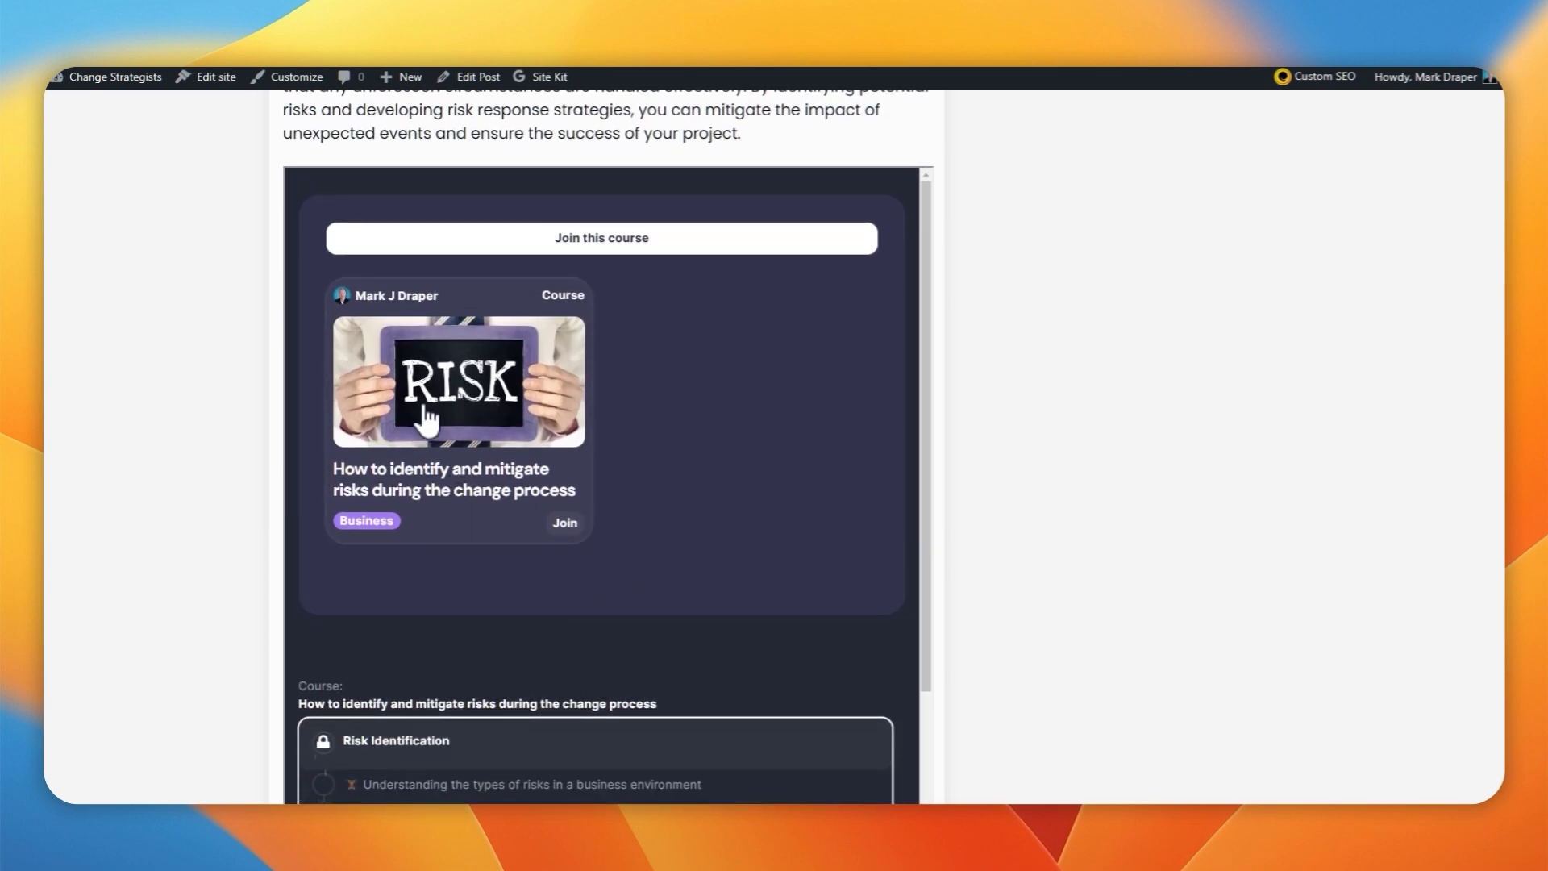
scroll(426, 417, "down", 3)
scroll(460, 484, "down", 1)
scroll(552, 491, "down", 3)
scroll(478, 563, "down", 1)
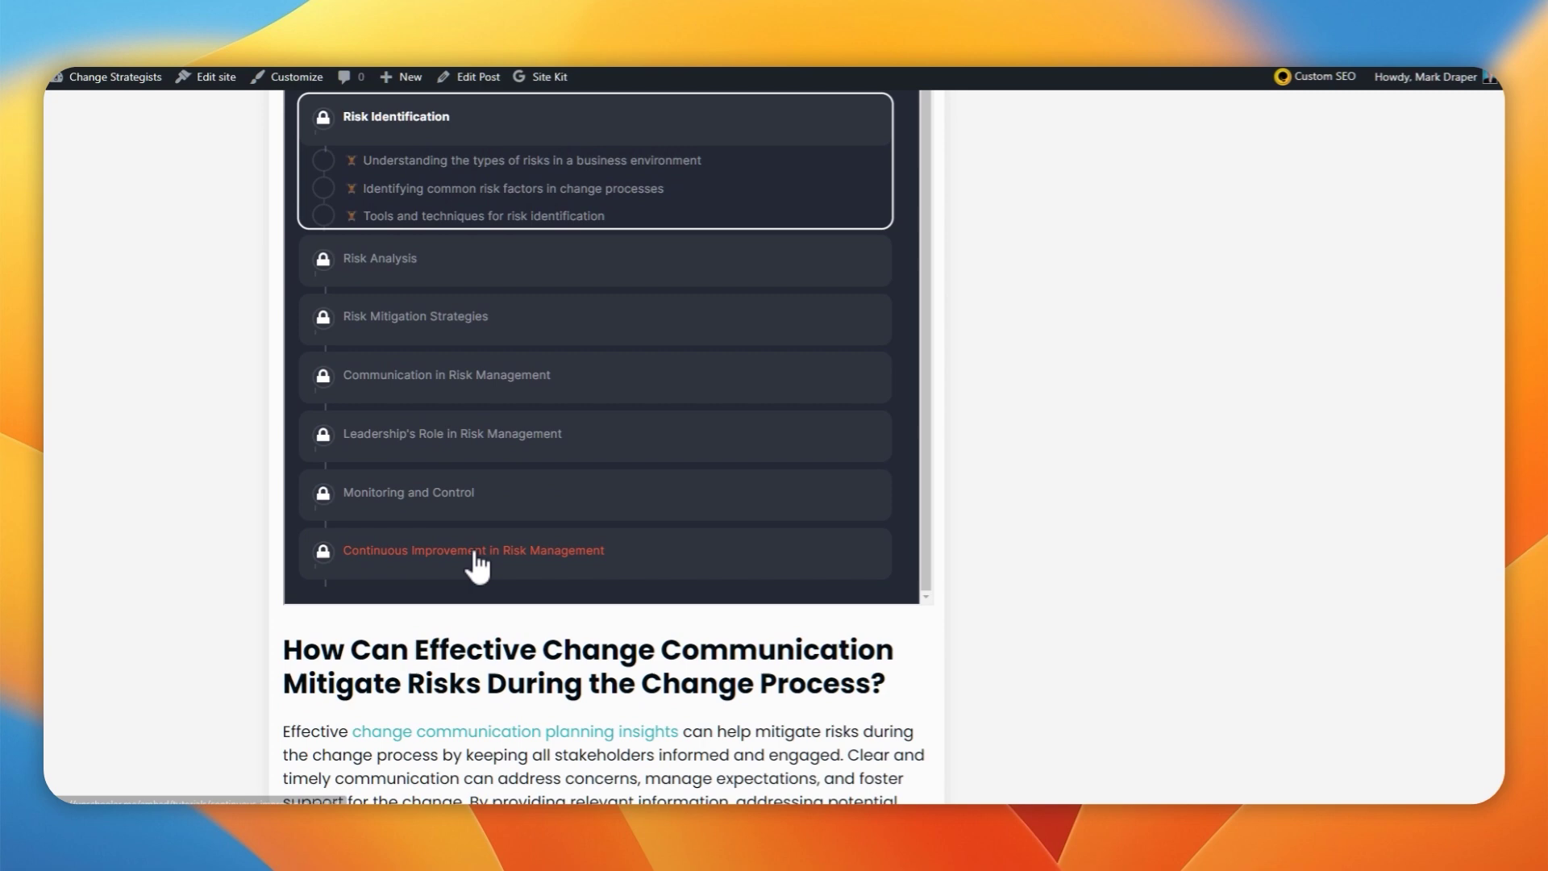
scroll(481, 565, "up", 3)
scroll(865, 424, "up", 3)
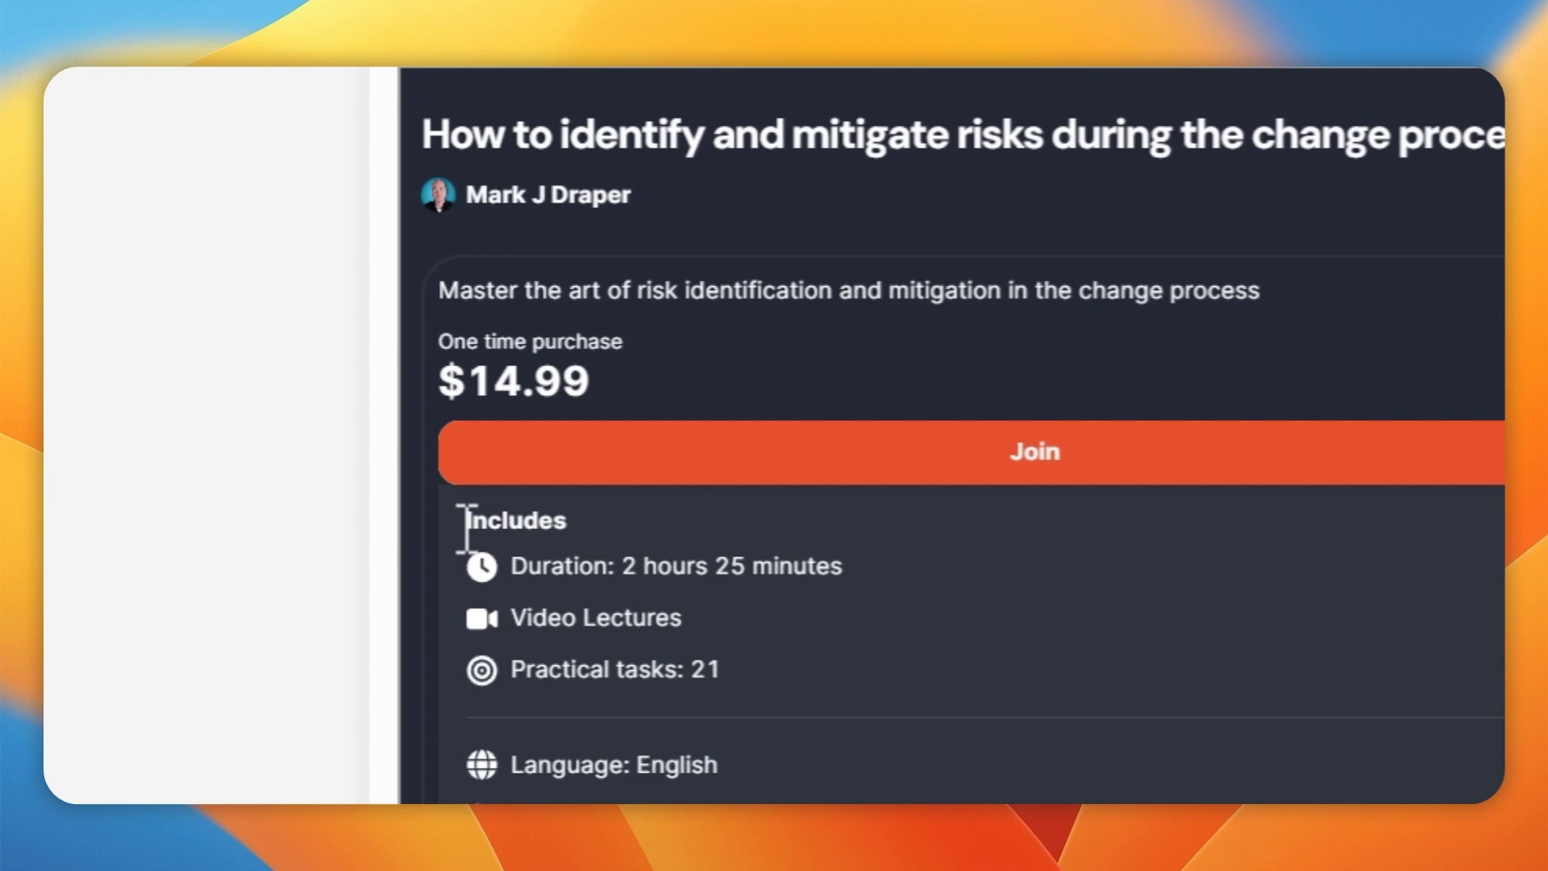
scroll(605, 677, "down", 3)
scroll(605, 554, "down", 2)
scroll(606, 554, "down", 2)
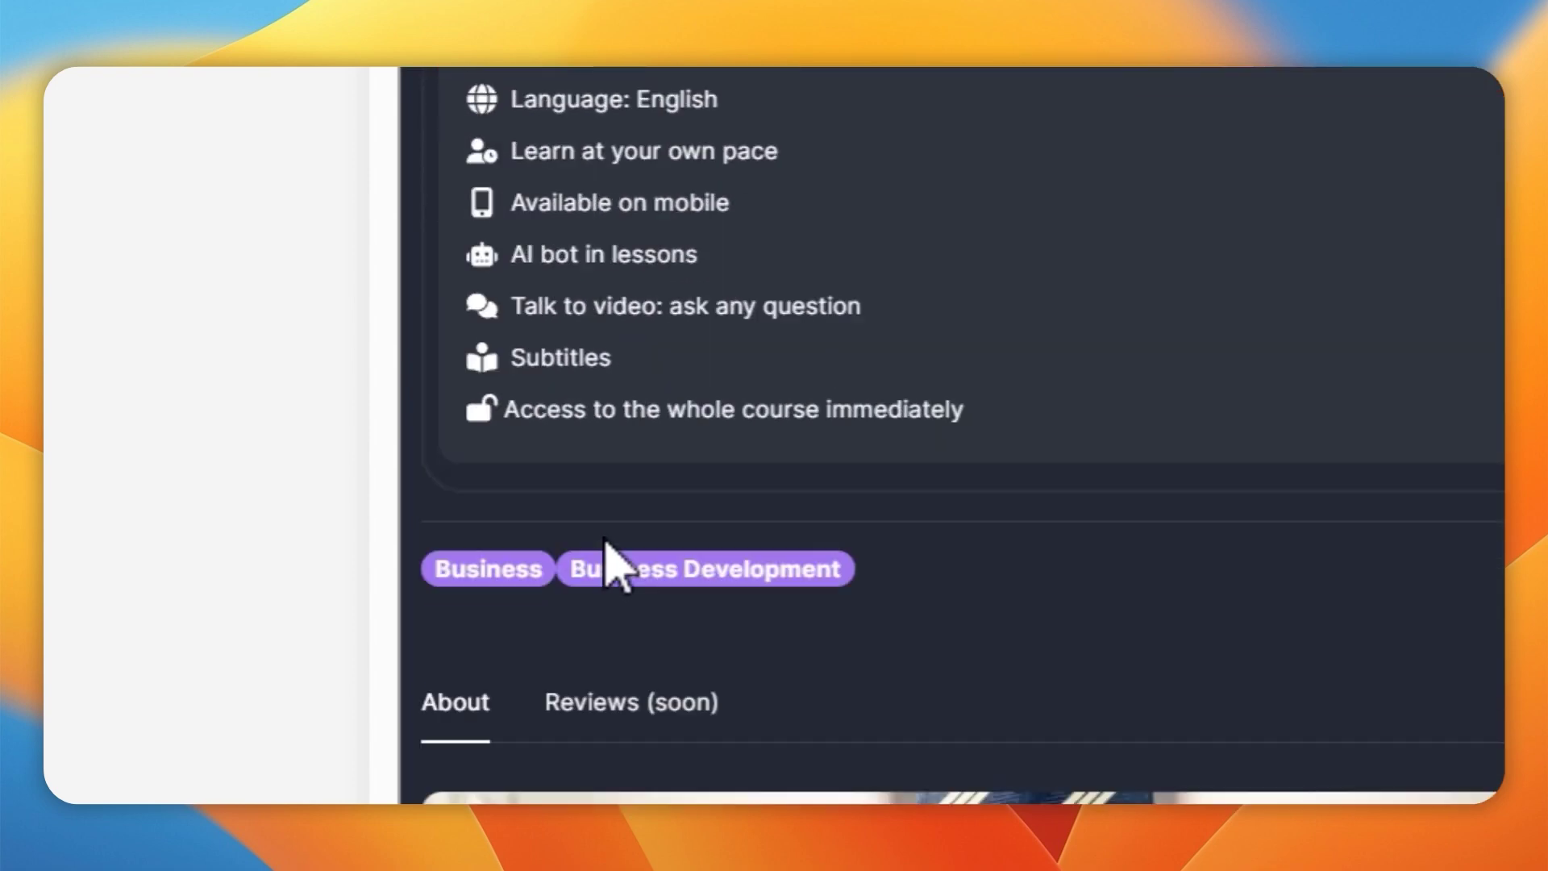
scroll(605, 554, "down", 1)
scroll(484, 586, "up", 3)
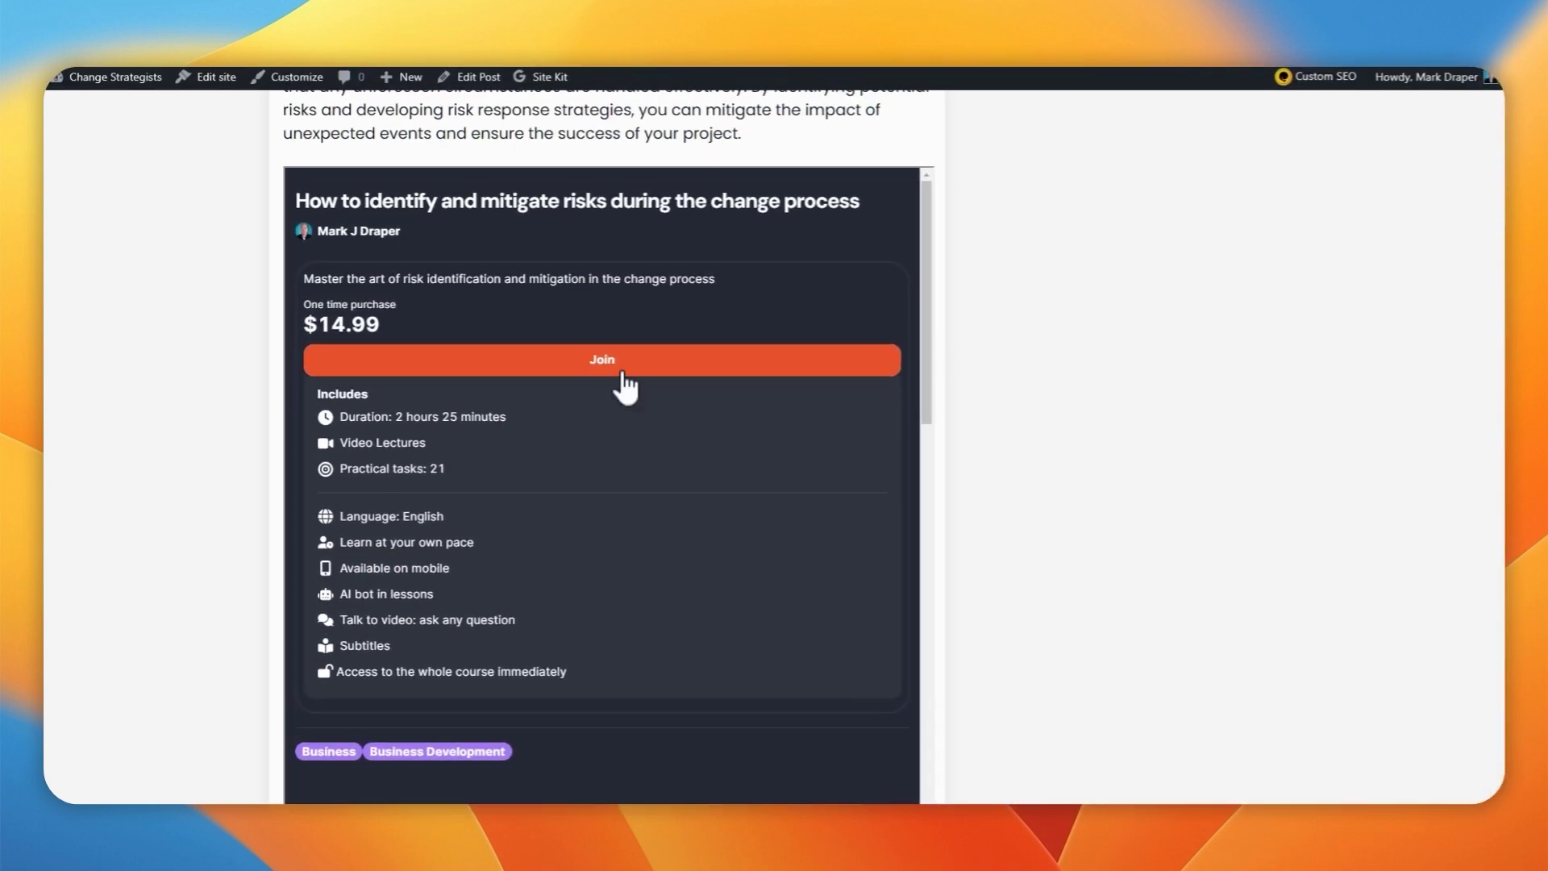
- Attempt to join the embedded $14.99 risk-mitigation course, then dismiss the login prompt
left_click(626, 367)
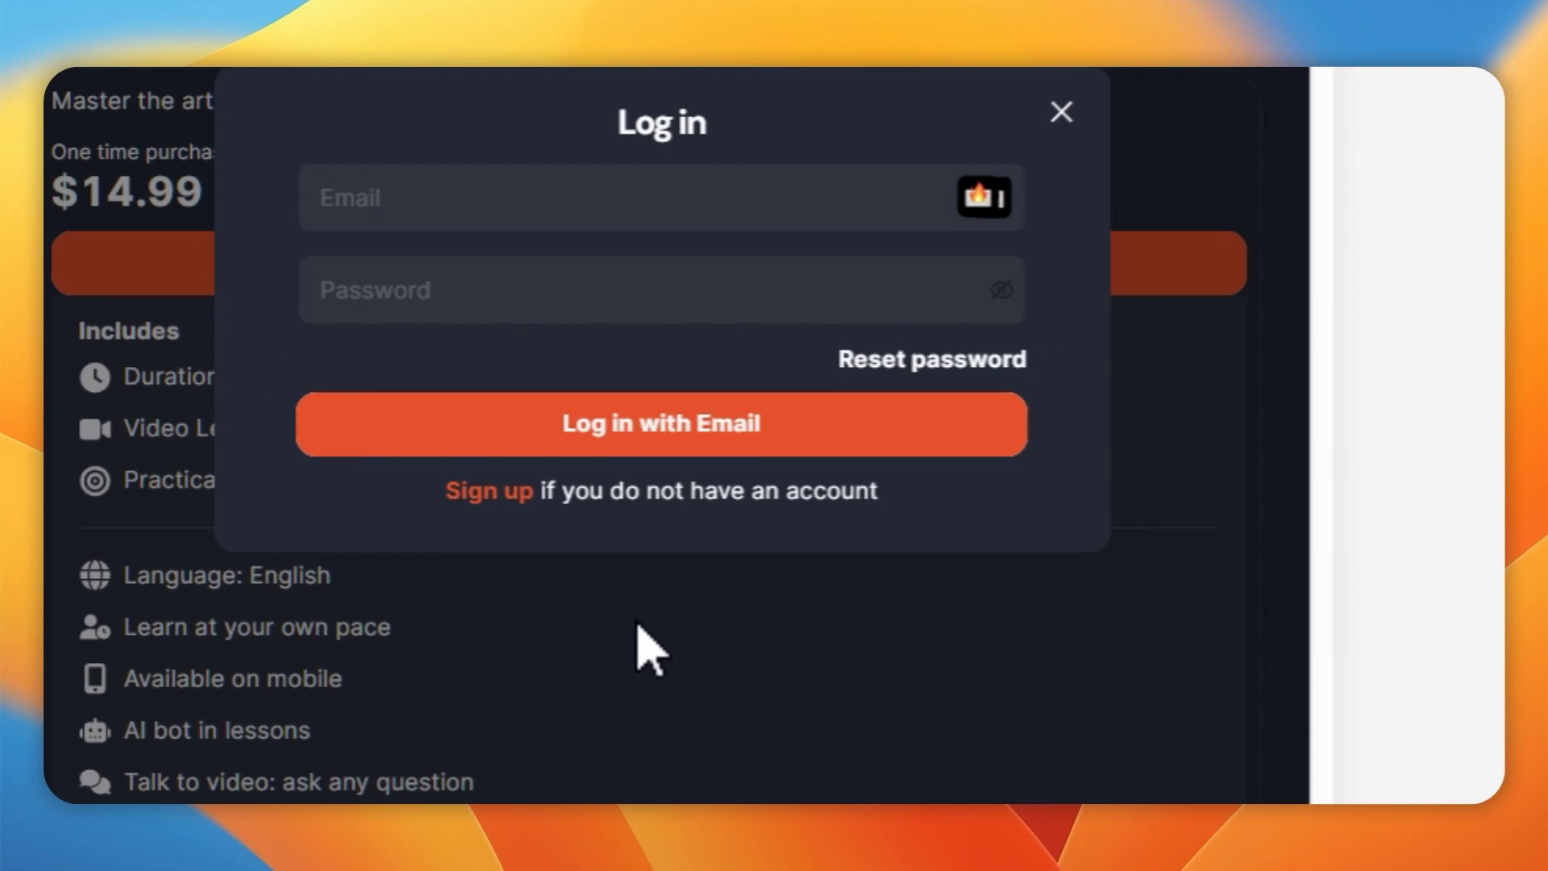
left_click(637, 628)
scroll(667, 438, "down", 3)
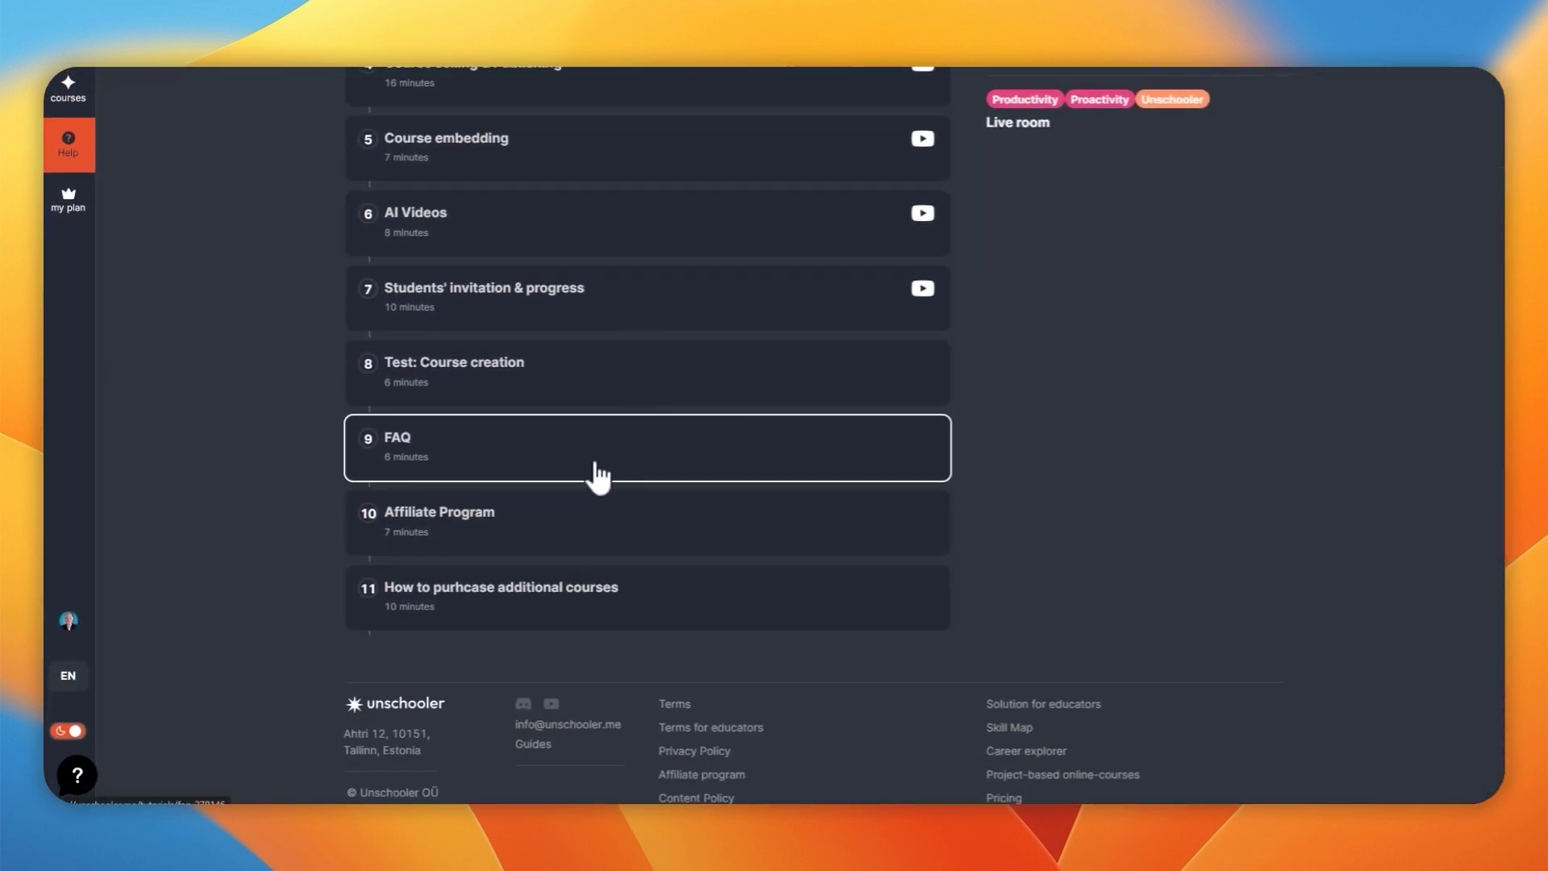